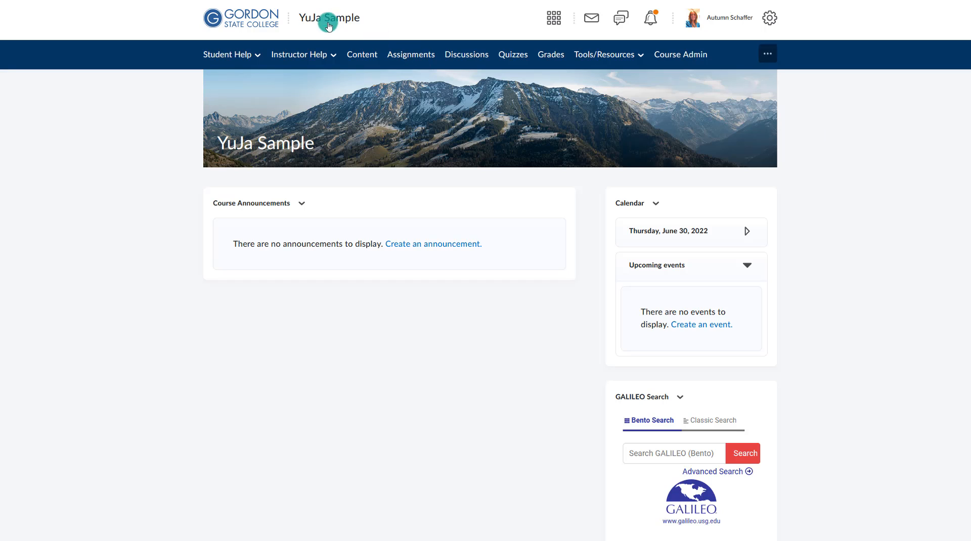
- Open the course's YuJa Media Library and start a Browser Capture Studio recording titled "YuJa Overview"
click(585, 58)
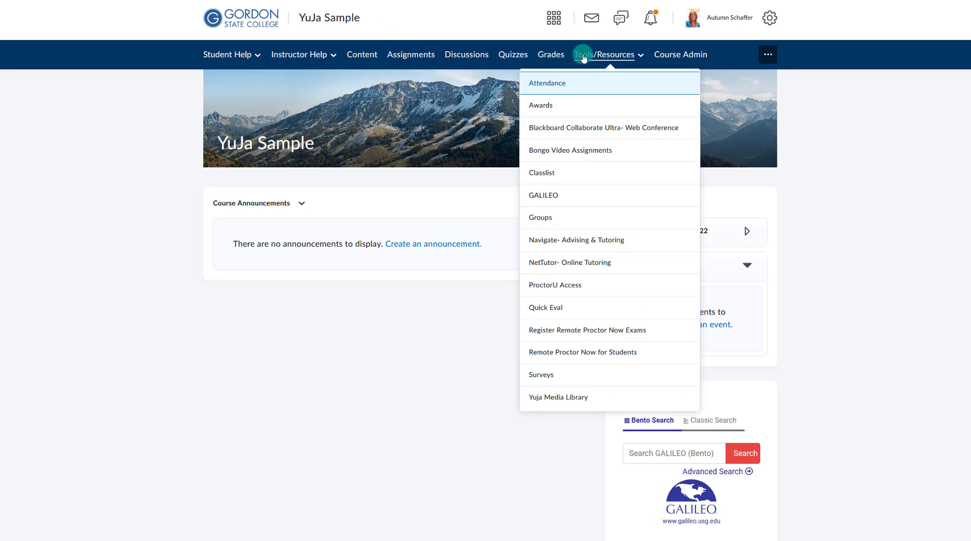
click(551, 397)
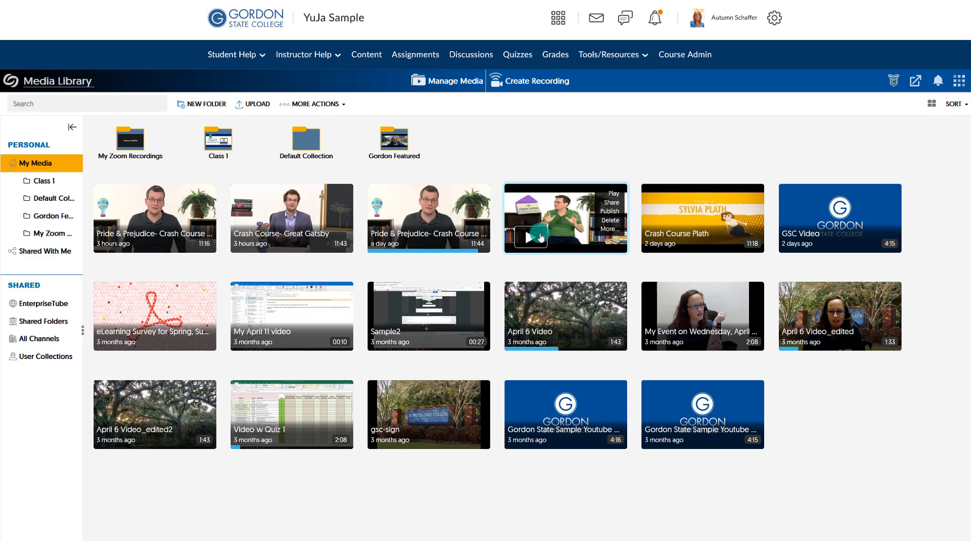
click(545, 87)
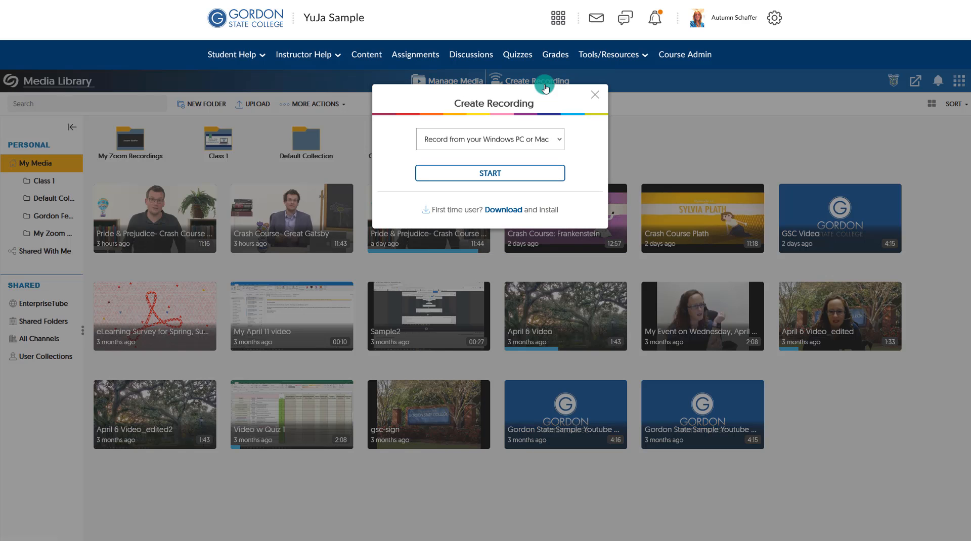
click(458, 142)
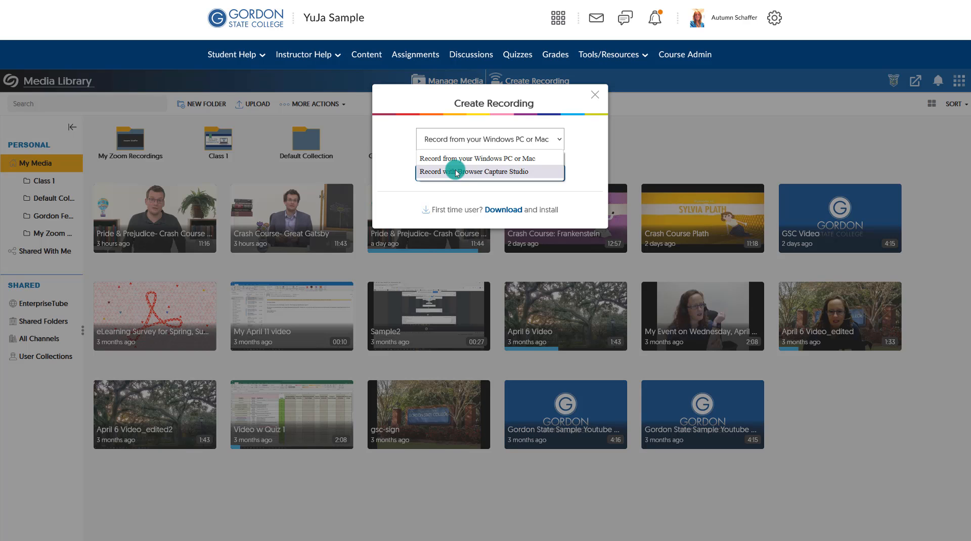
click(457, 172)
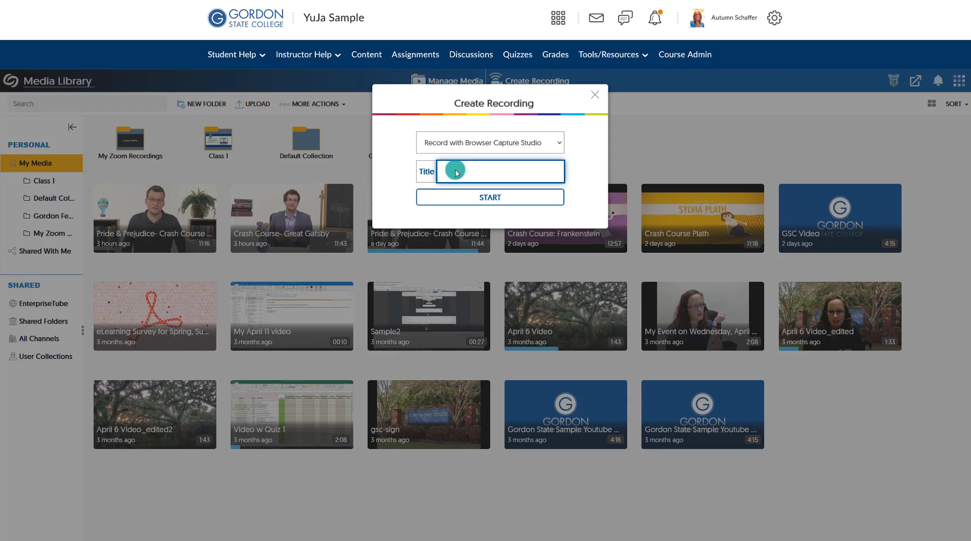
text(Yuja Overview)
click(452, 197)
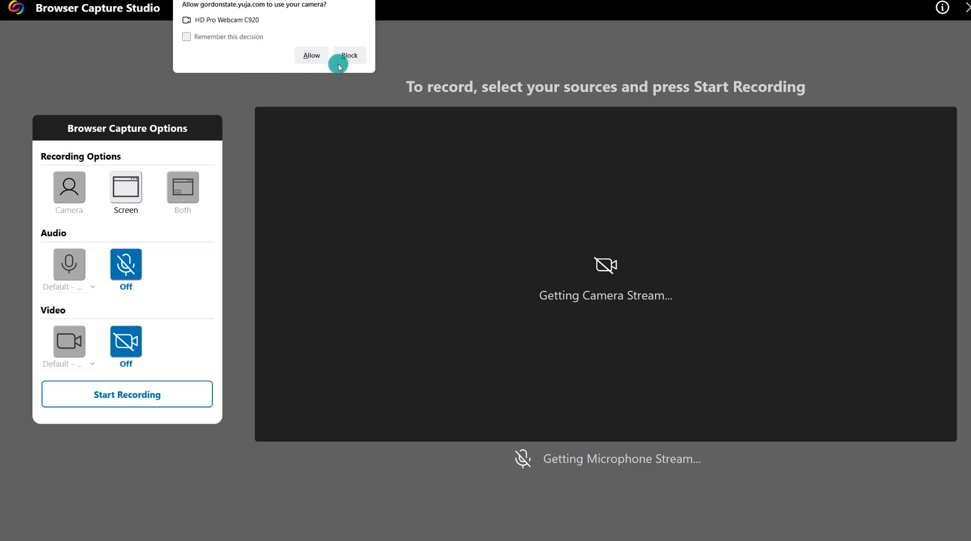
- Set the capture to record both the camera and Screen 2, allowing camera, microphone and screen access
click(316, 57)
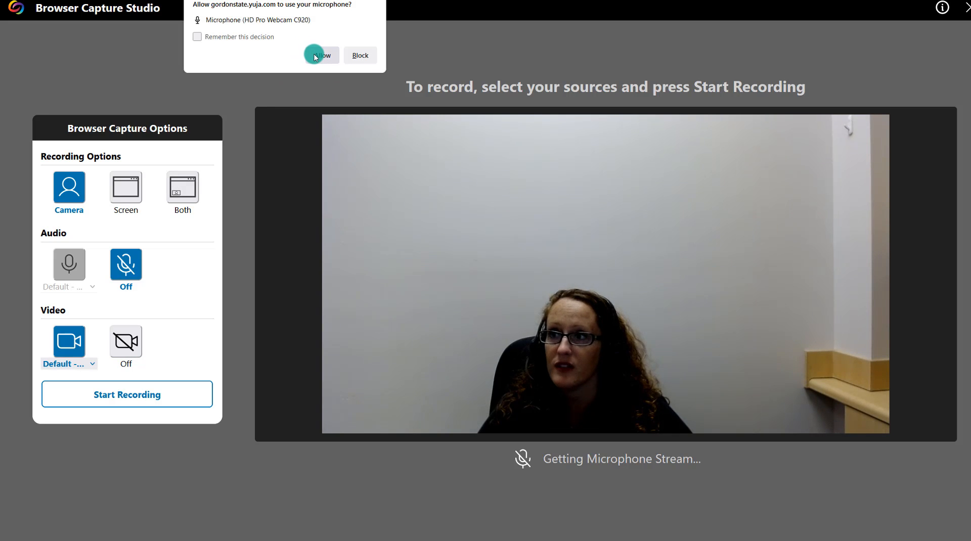
click(316, 55)
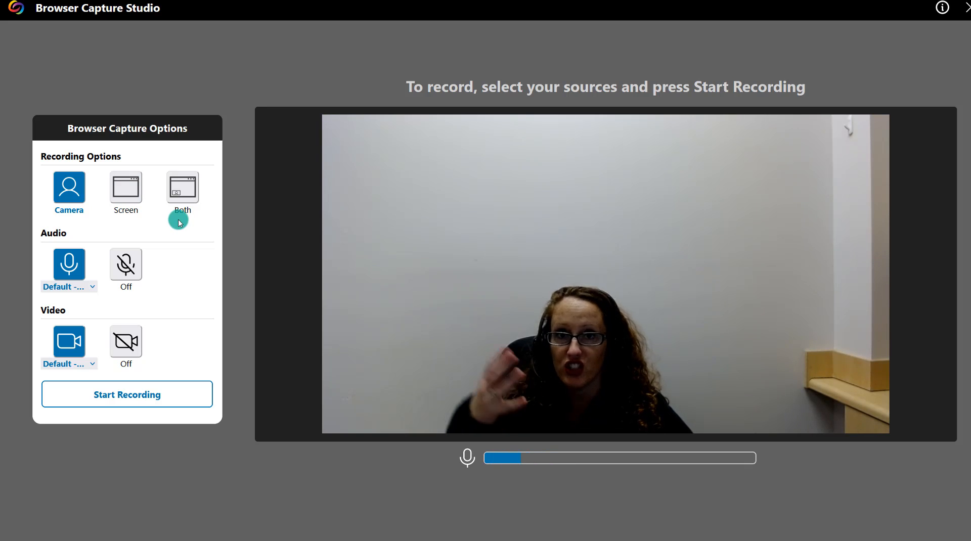
click(129, 202)
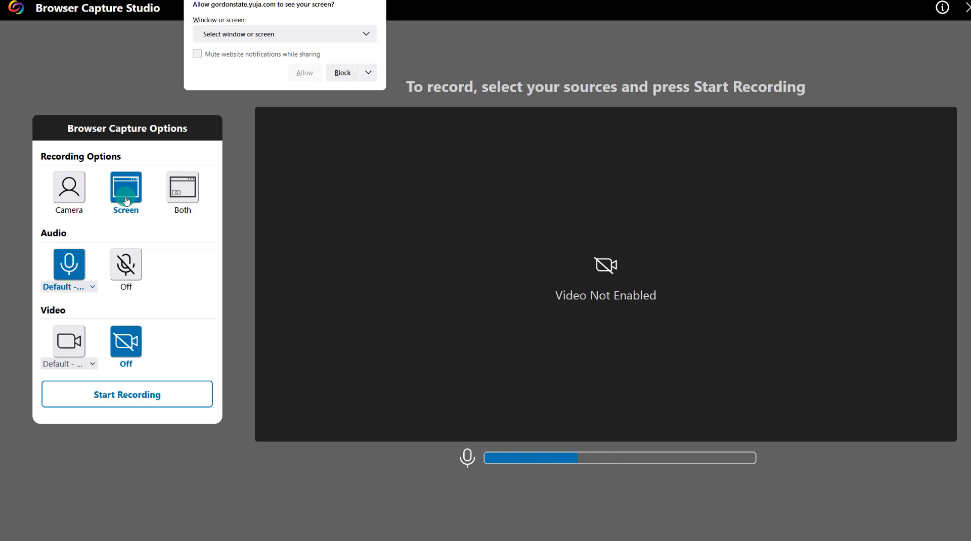
click(240, 39)
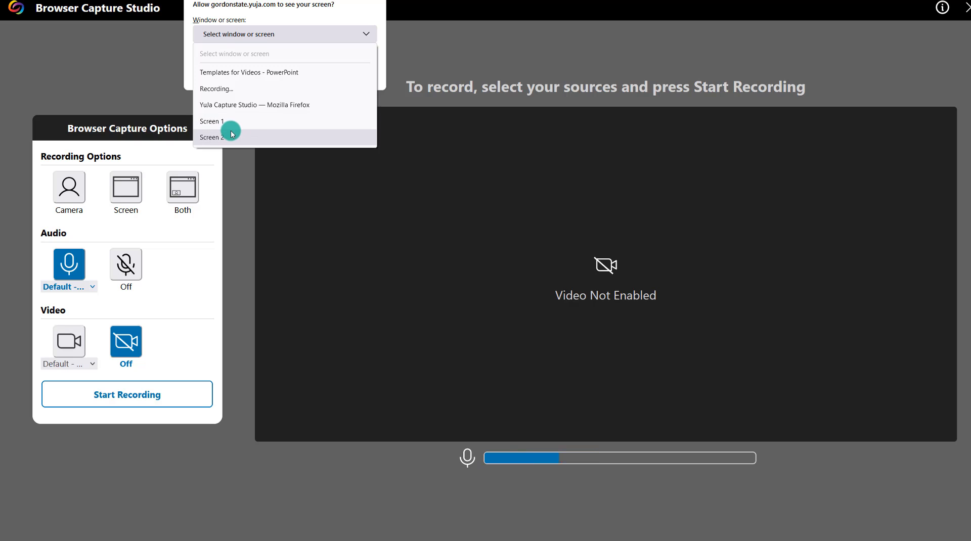
click(231, 135)
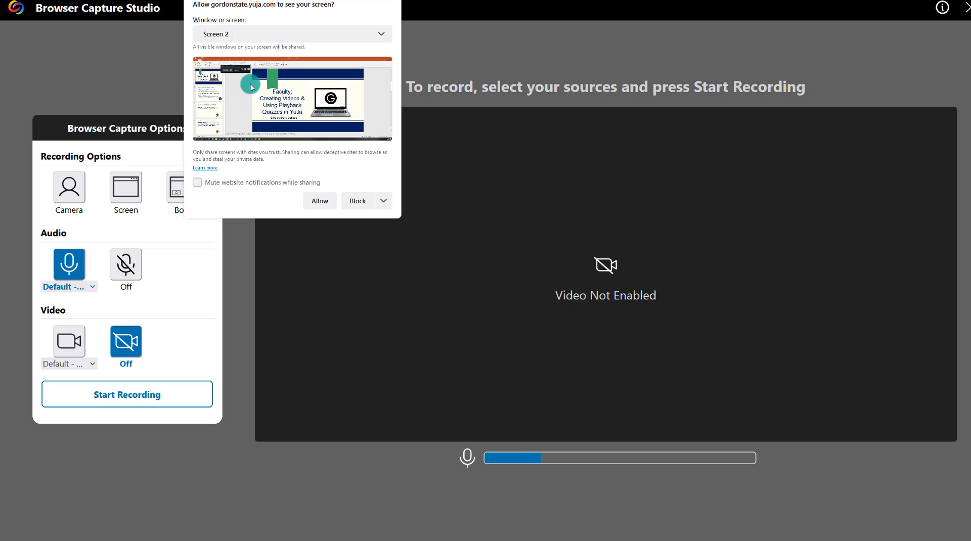
click(318, 201)
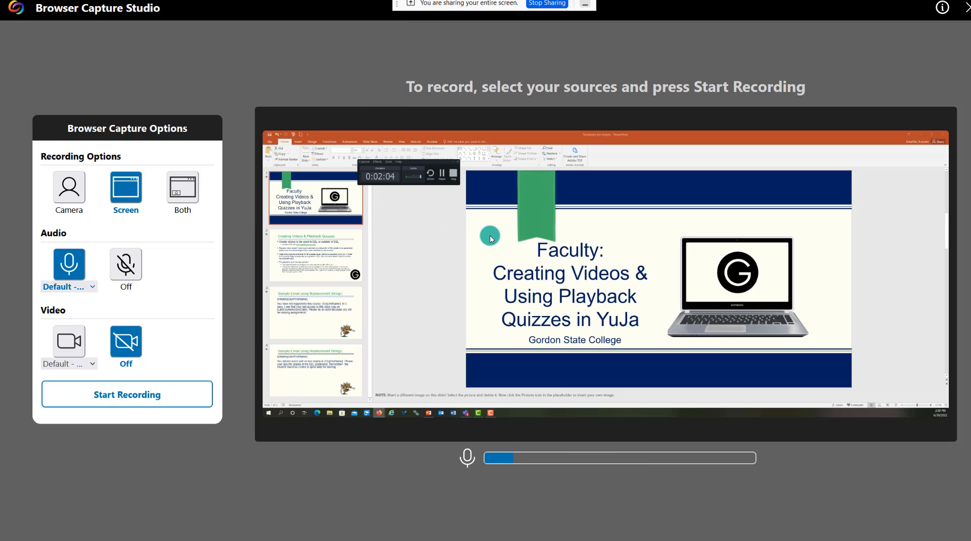
click(177, 183)
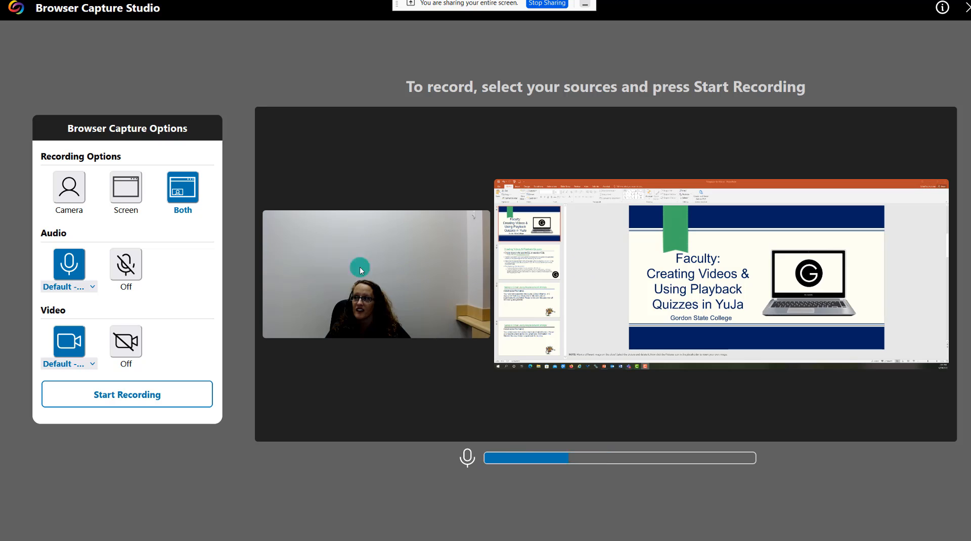
- Check which microphones and cameras are available for the capture, keeping the default devices
click(91, 287)
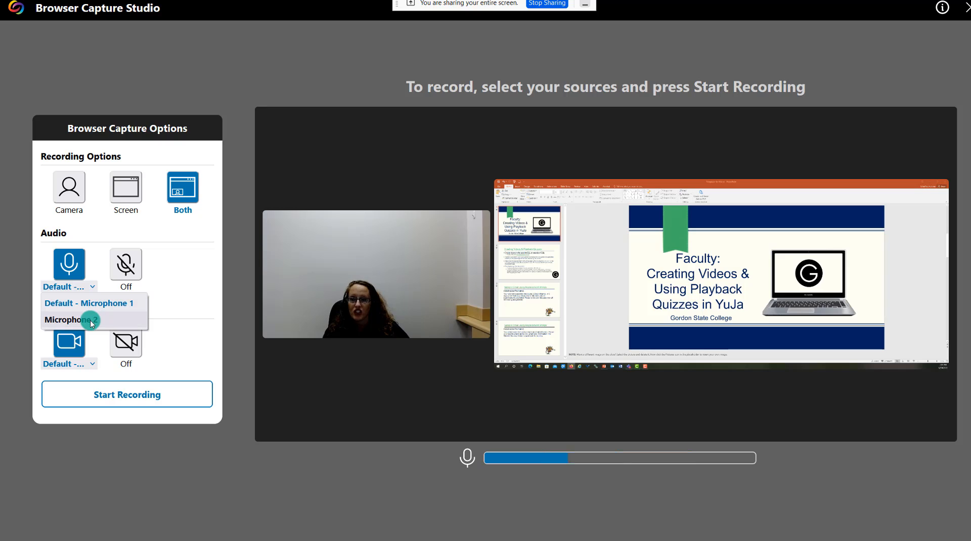
click(200, 302)
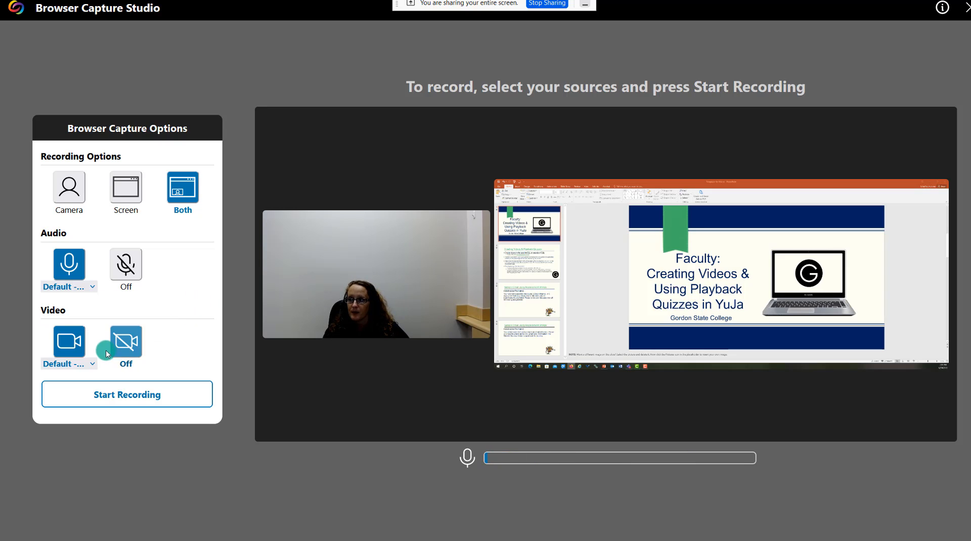
click(93, 364)
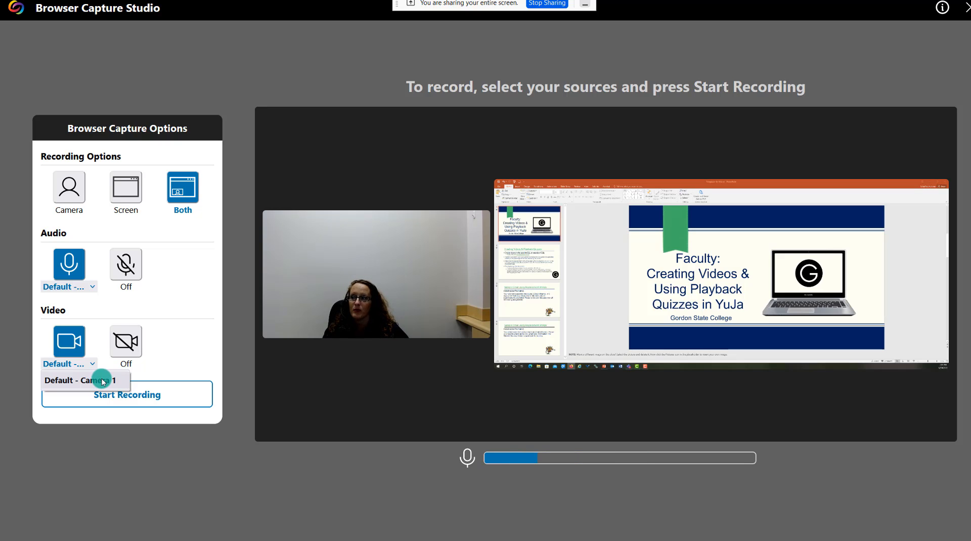
click(198, 295)
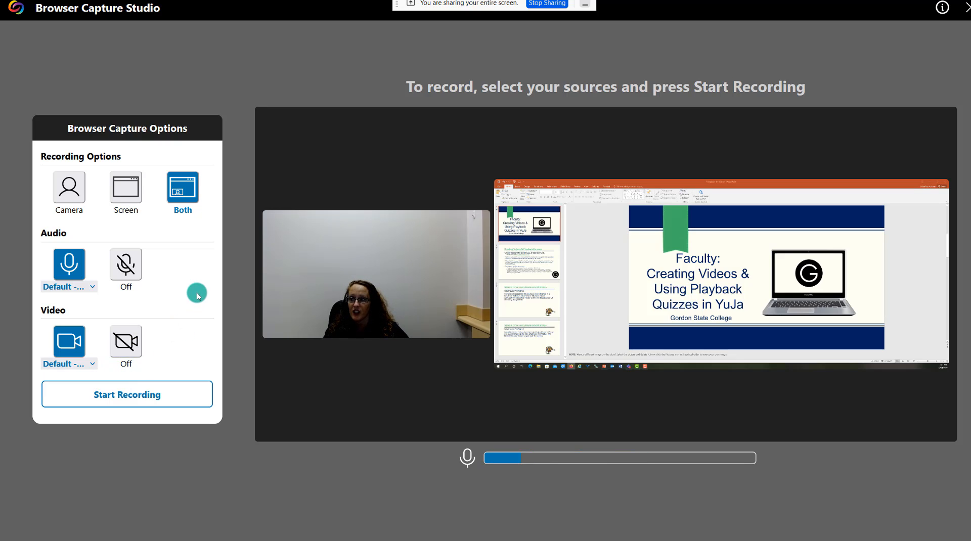
- Start the recording and present the PowerPoint slideshow from the beginning, followed by the college website's My Gordon page
click(194, 403)
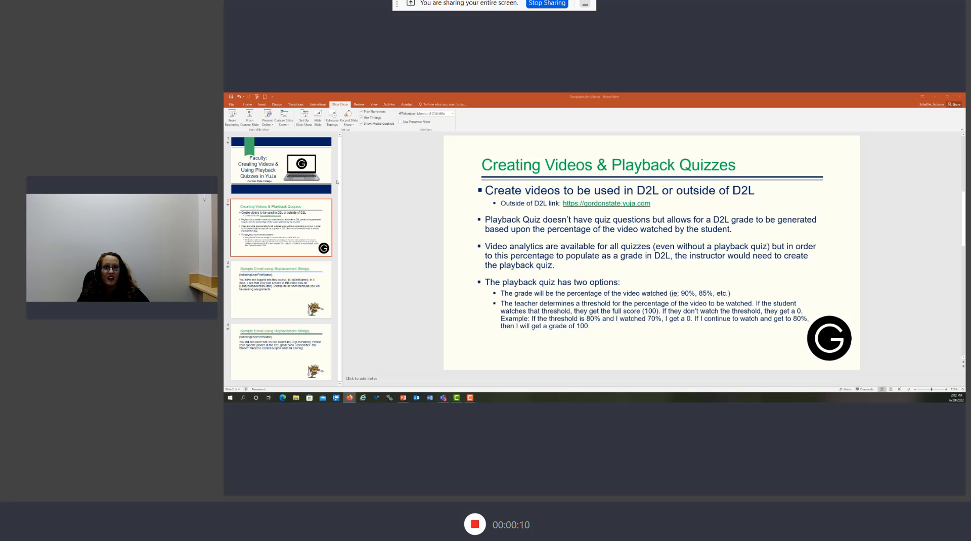
click(232, 123)
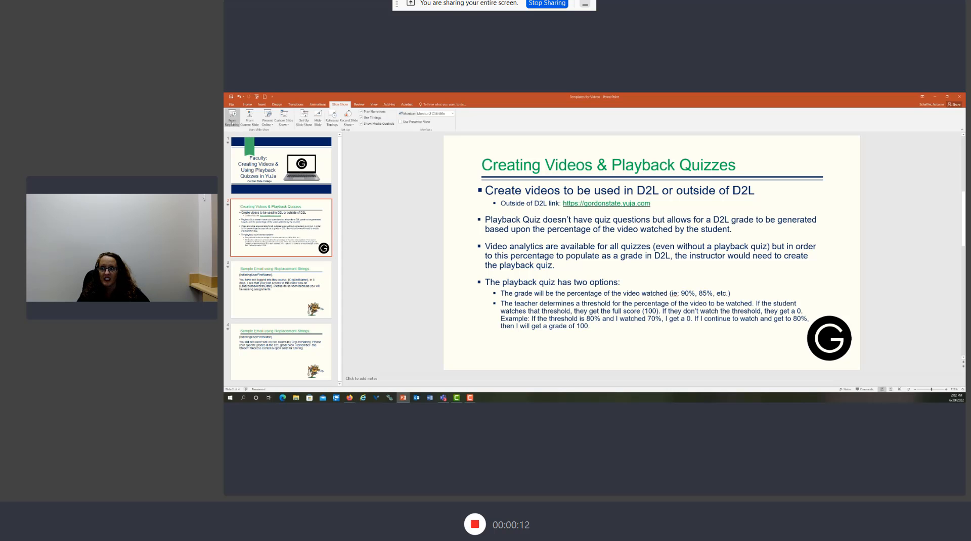
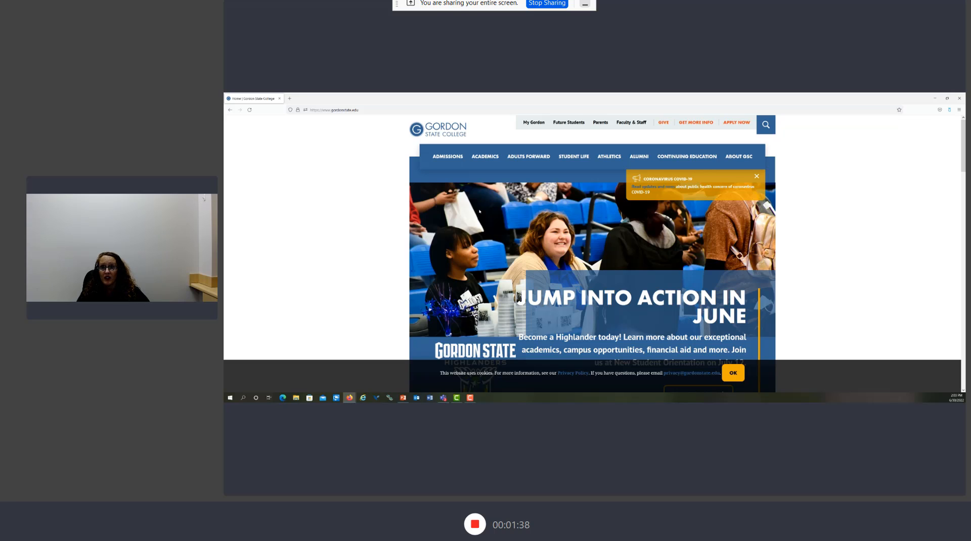
click(531, 125)
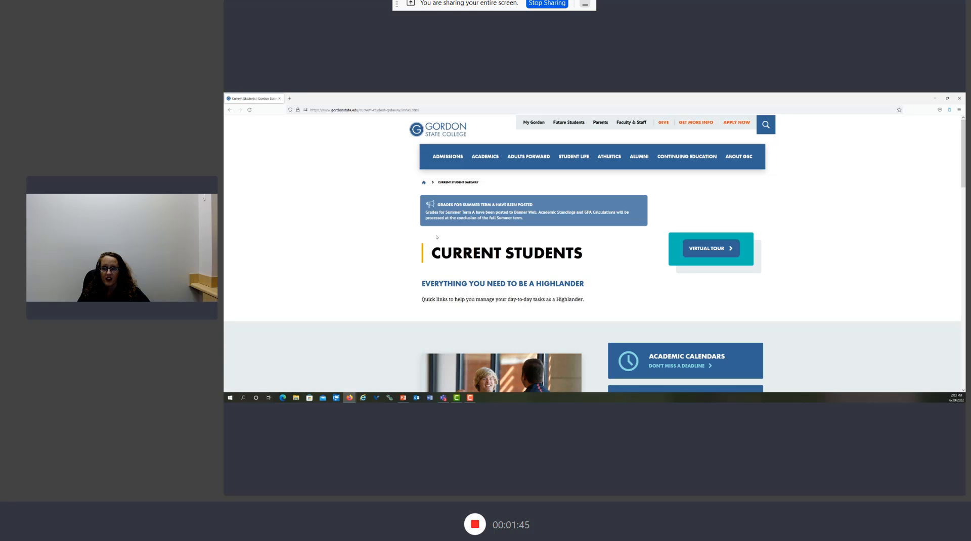
- Stop the recording and upload the browser capture to My Media
click(474, 526)
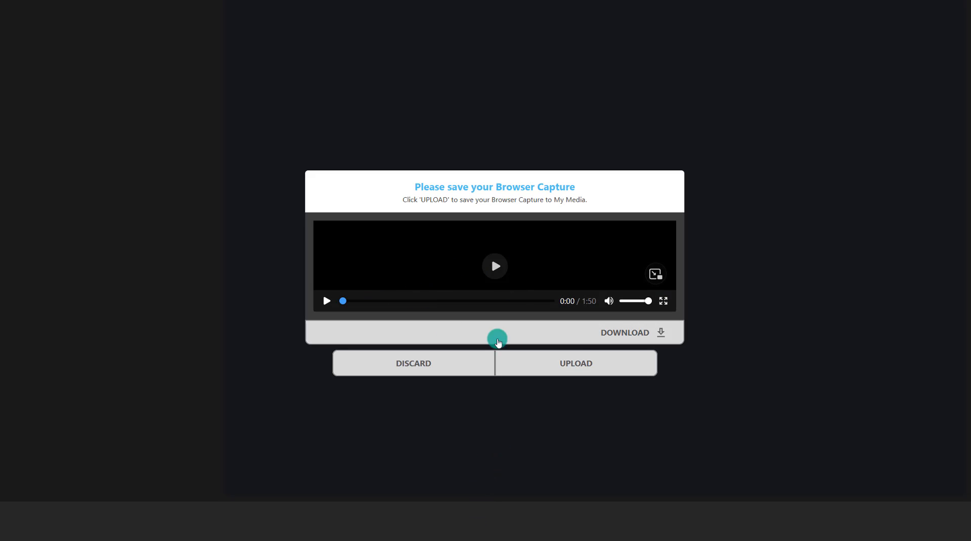
click(579, 365)
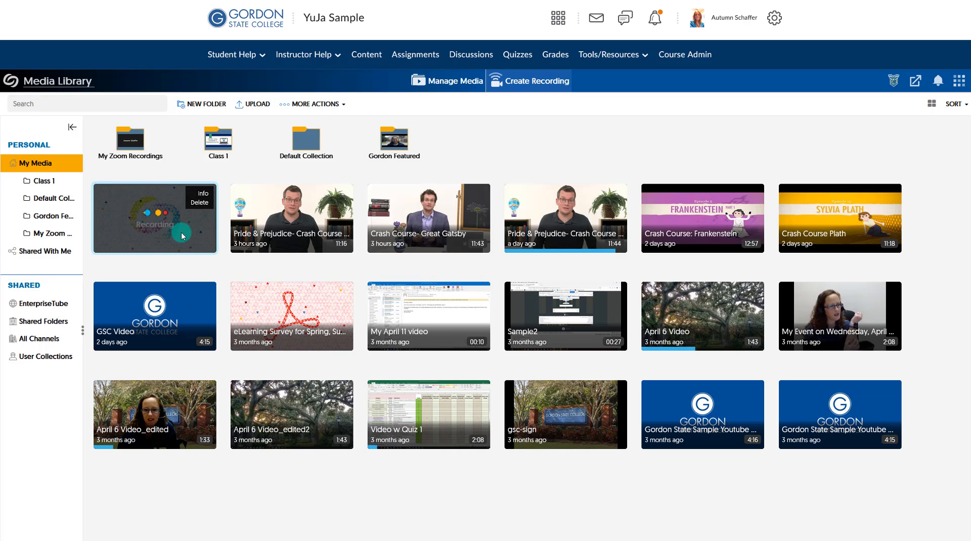
- Start another Browser Capture Studio recording from the Media Library with a title beginning with "Yuja 1"
click(545, 89)
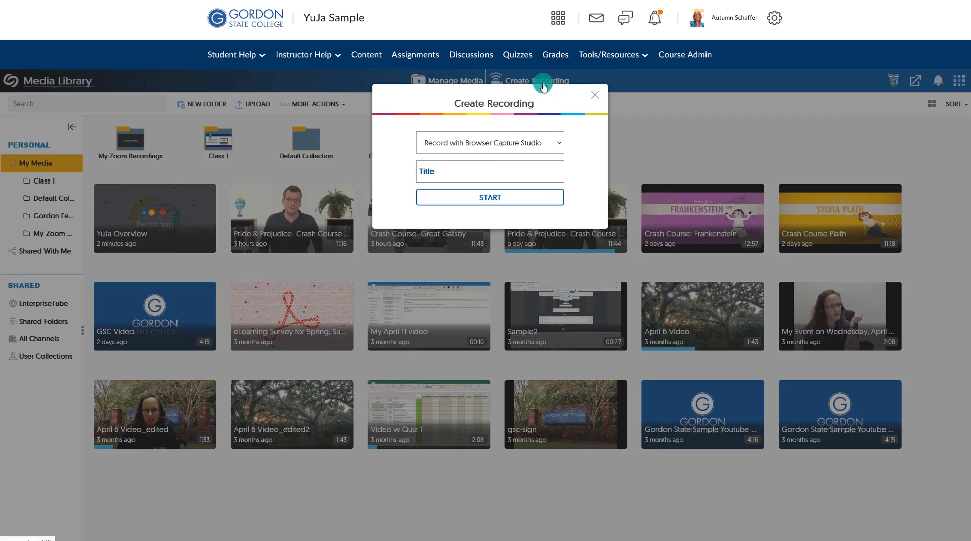
click(471, 172)
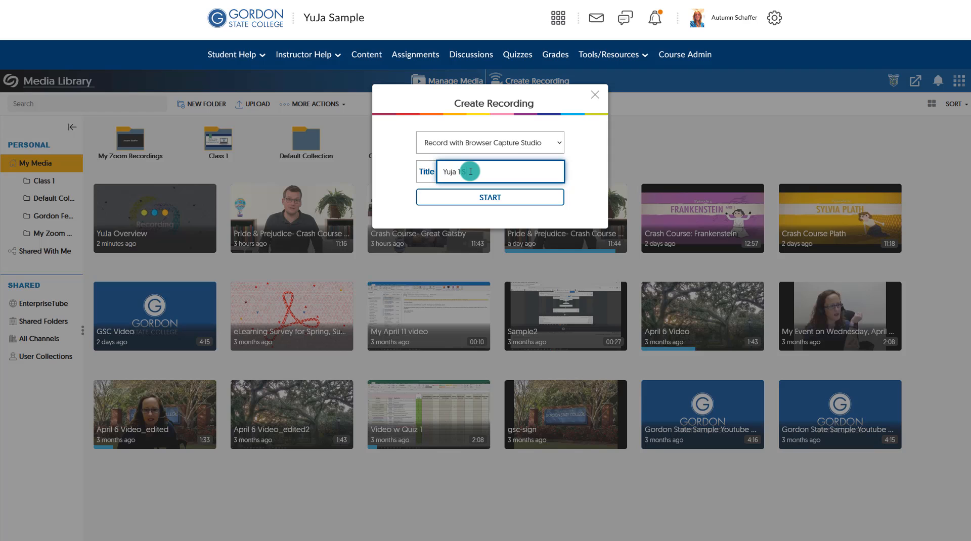
click(483, 196)
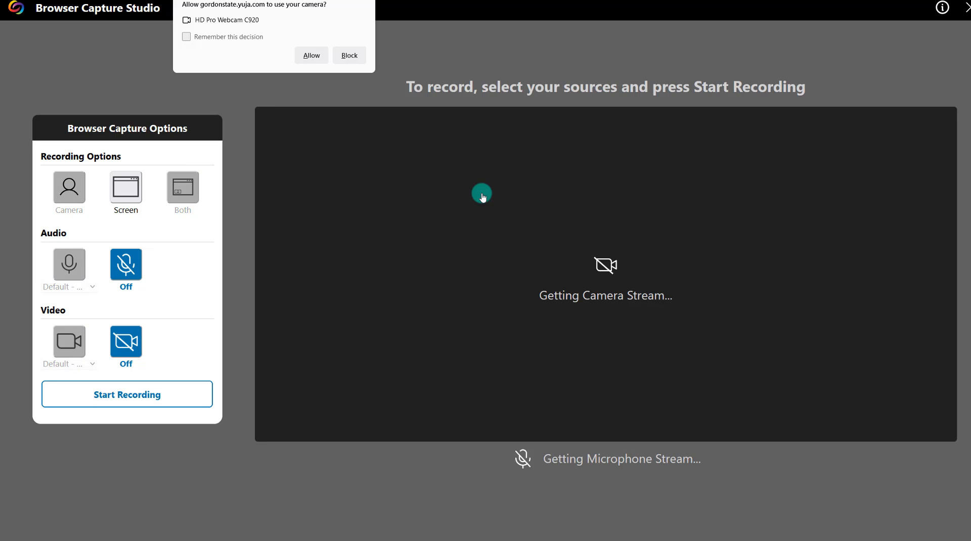
- Allow camera and microphone access for the new capture and set it to record both the camera and Screen 1
click(317, 58)
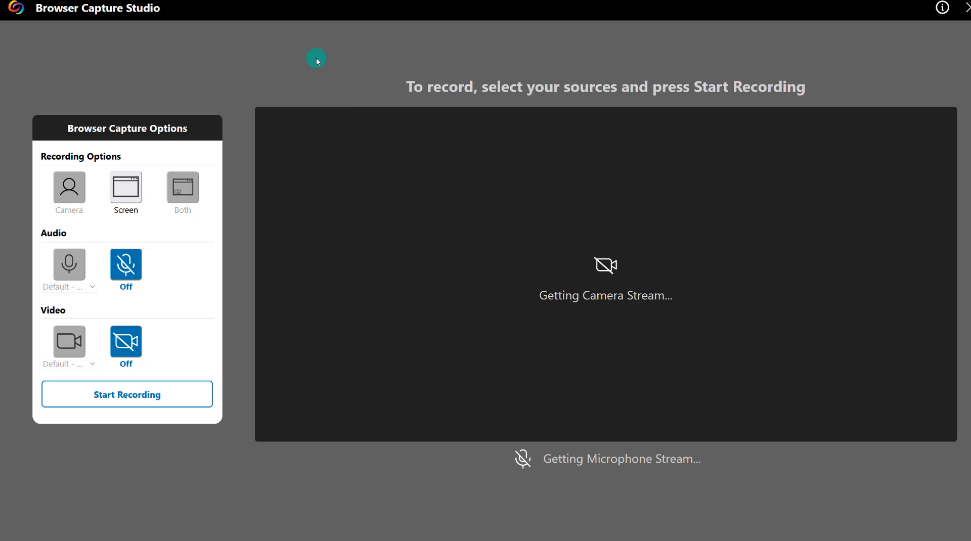
click(67, 193)
click(179, 195)
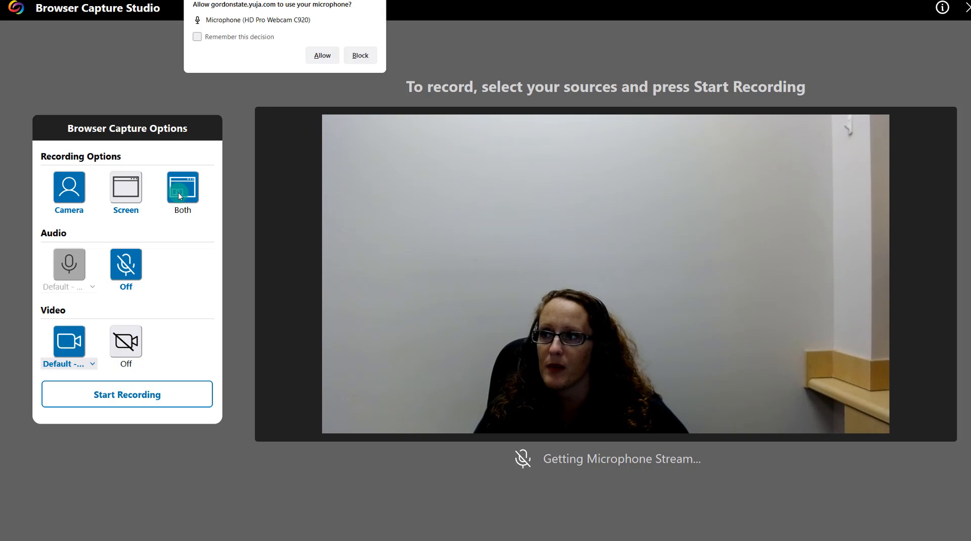
click(320, 57)
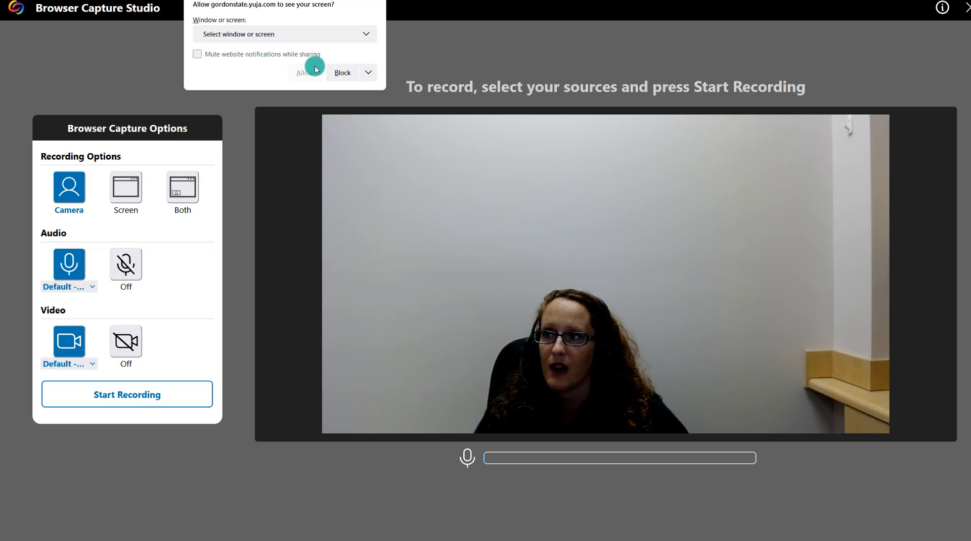
click(240, 33)
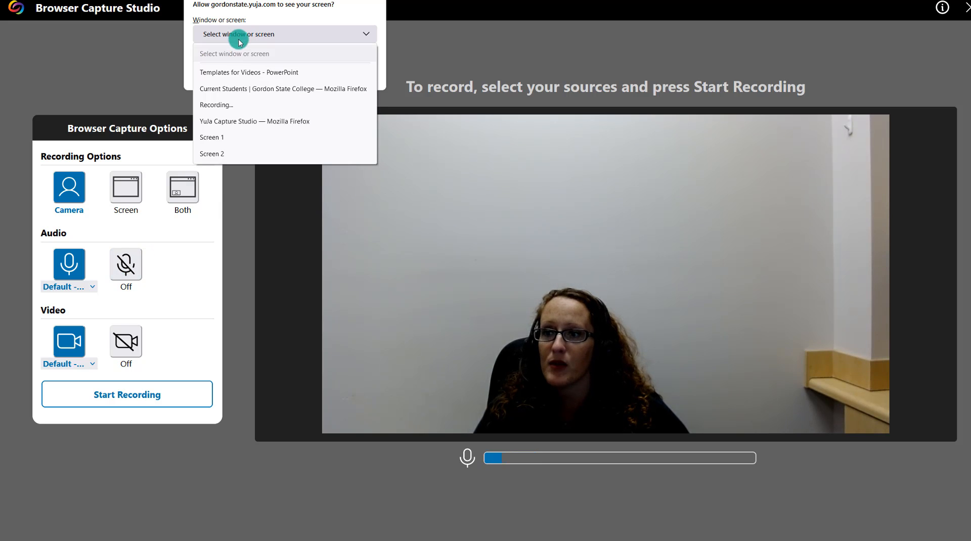
click(223, 138)
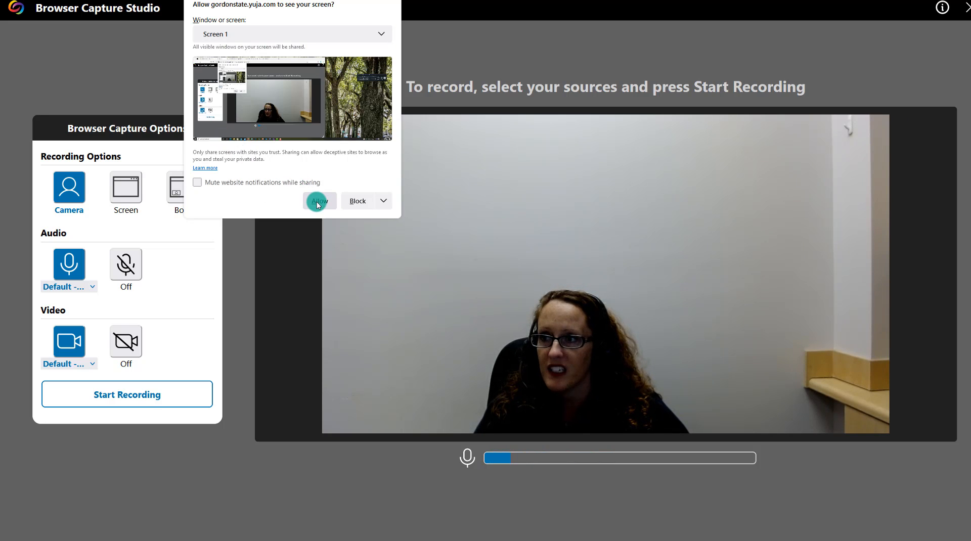
click(317, 202)
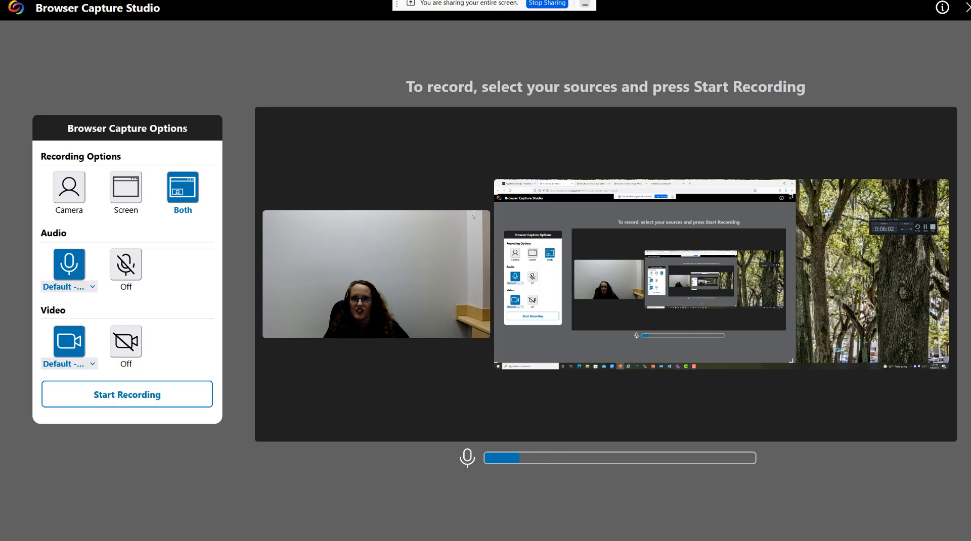
- Start the recording and show the Current Students page down to its Quick Links section
click(169, 399)
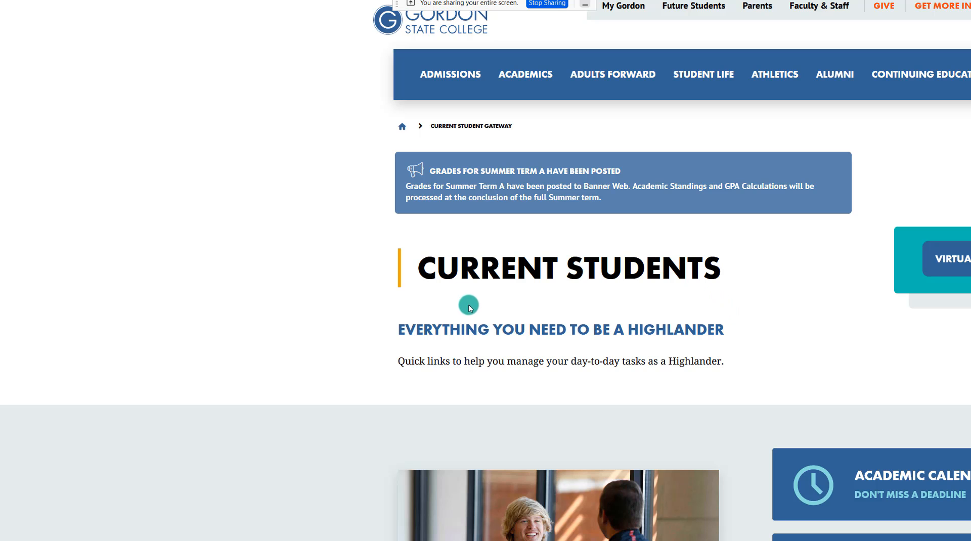
scroll(475, 314, down, 5)
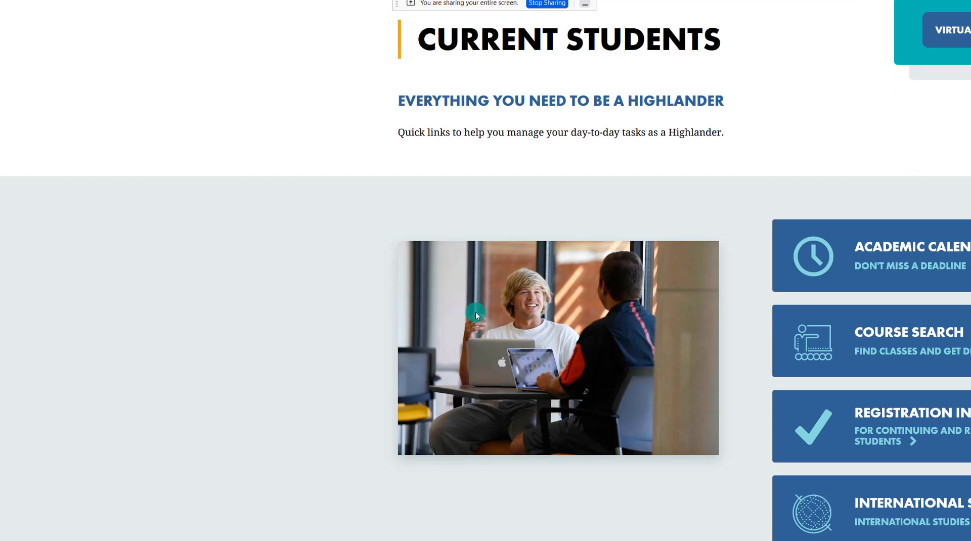
scroll(476, 313, down, 7)
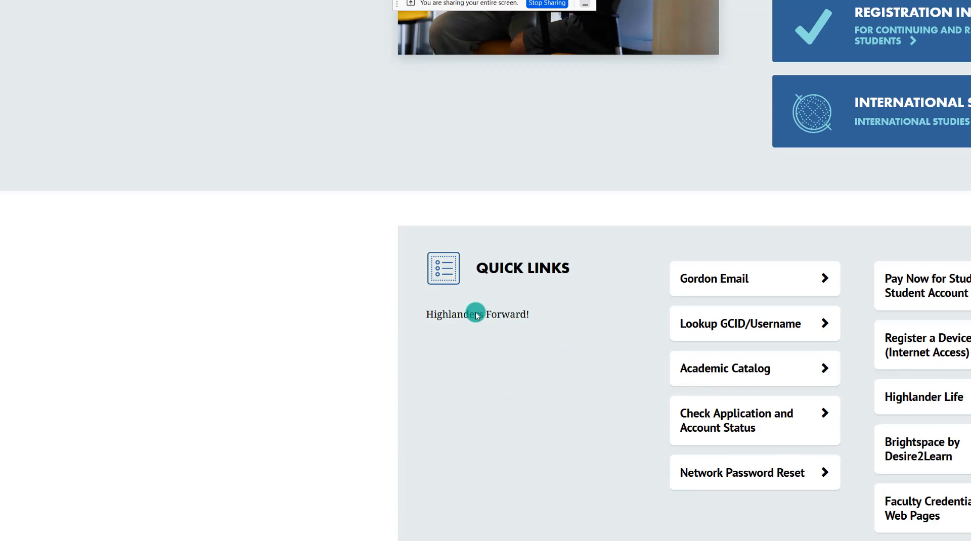
- Show the Current Students page down to its Additional Links section, and stop the recording
scroll(475, 312, down, 12)
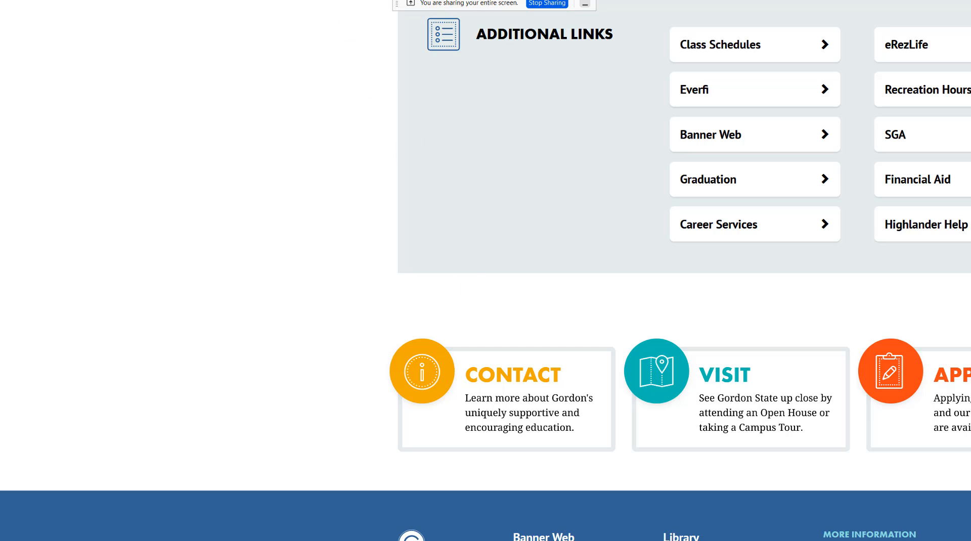
click(970, 0)
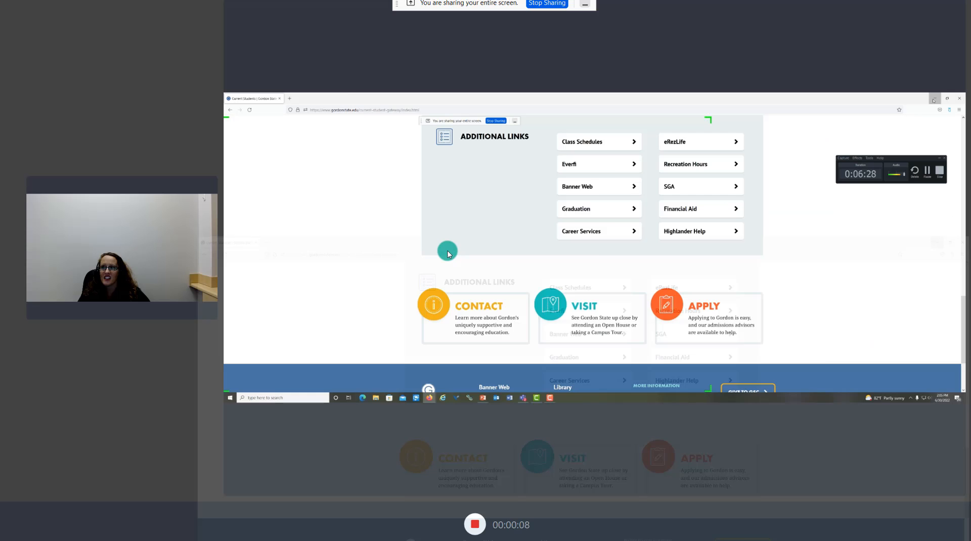
click(476, 525)
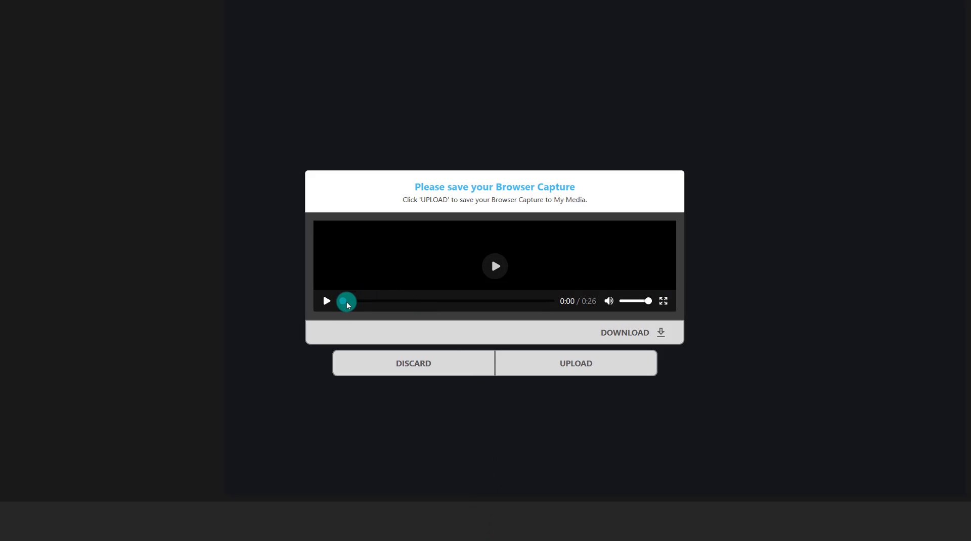
- Preview the new browser capture at about 0:18 and 0:20, and upload it to My Media
drag(361, 302, 486, 303)
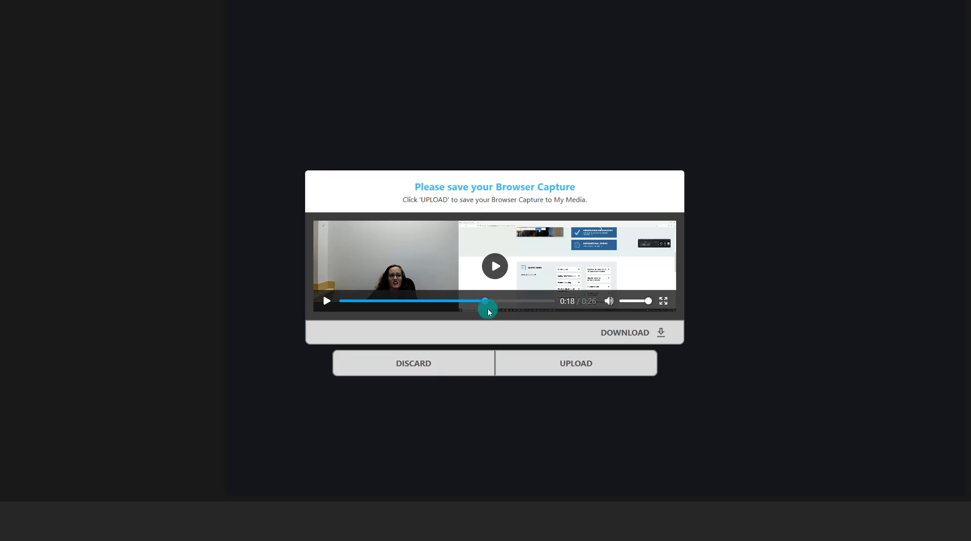
drag(487, 305, 502, 302)
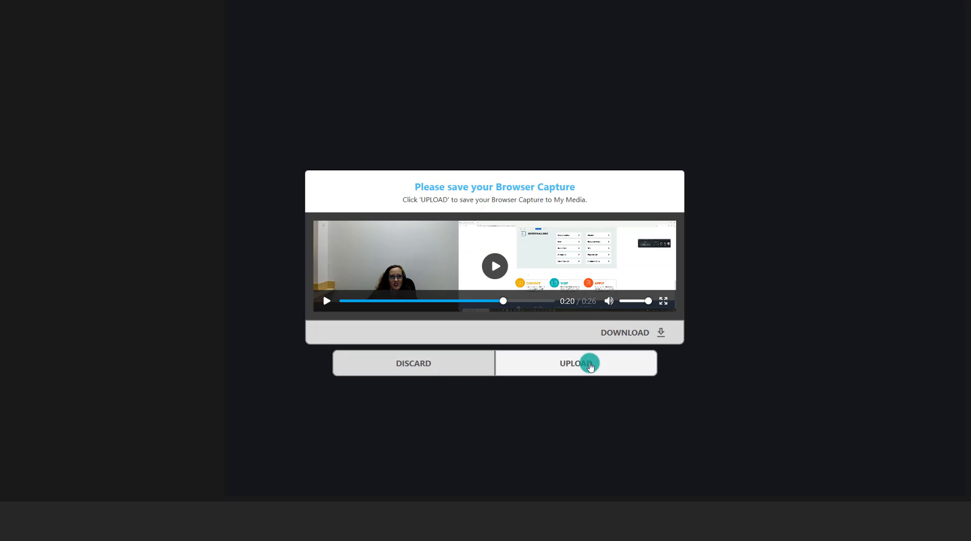
click(590, 365)
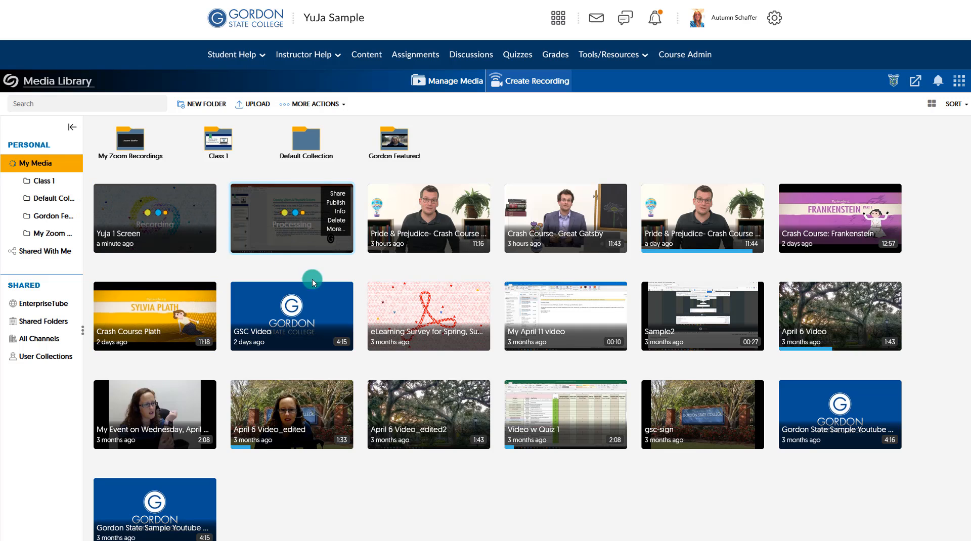
- Open the YuJa Overview video from My Media for editing in the Video Editor
mouse_move(315, 313)
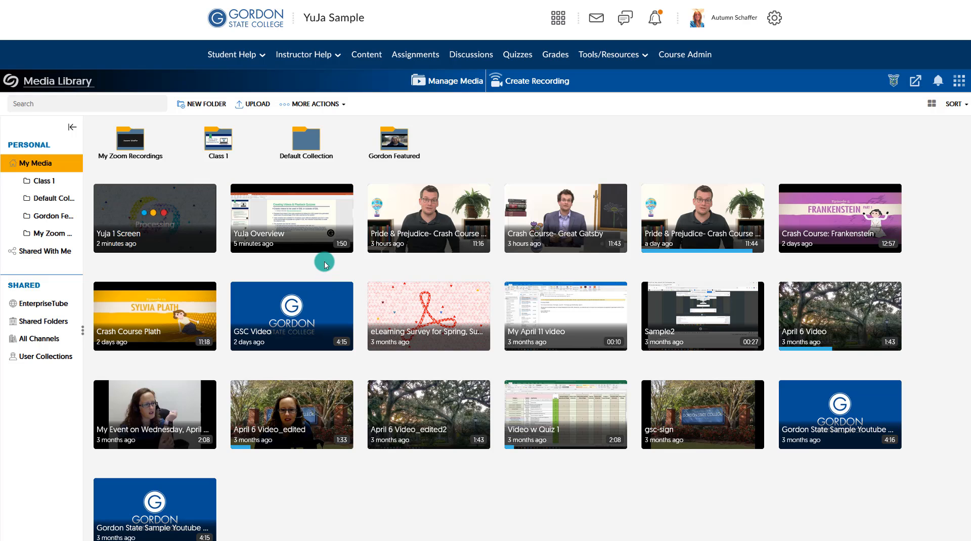
mouse_move(345, 230)
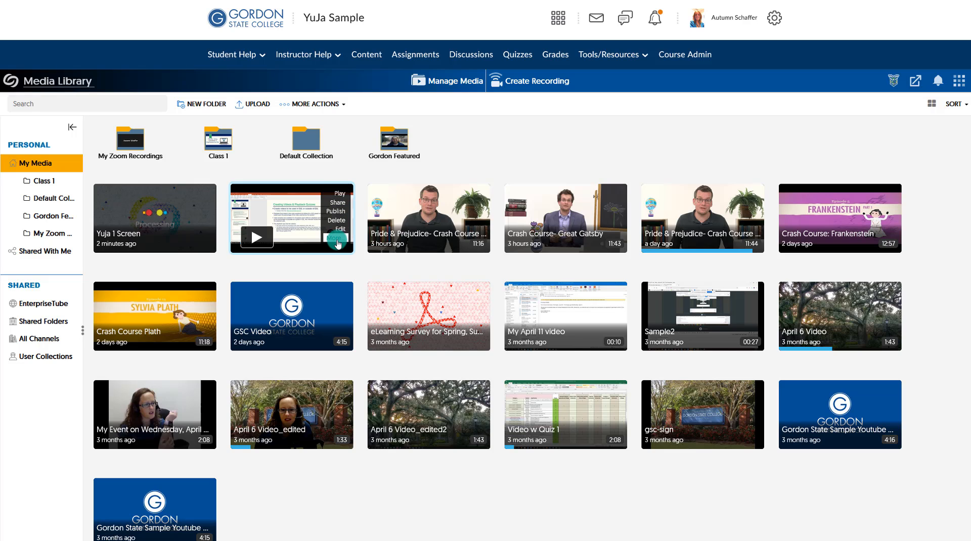
mouse_move(171, 216)
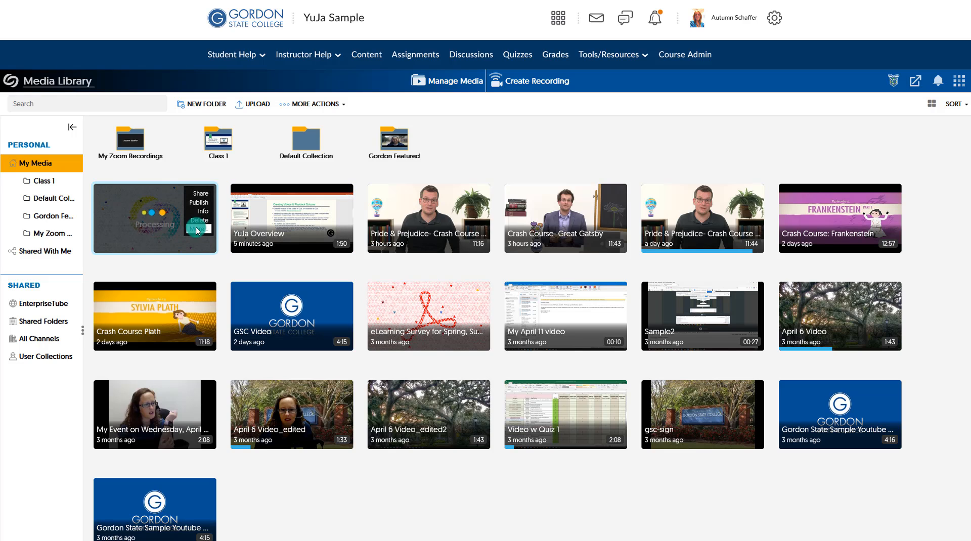
click(253, 235)
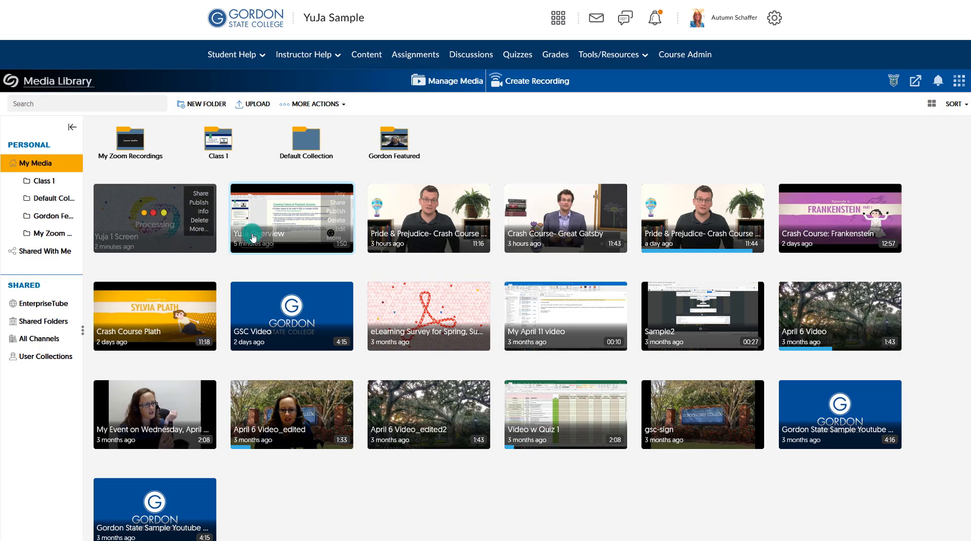
click(292, 213)
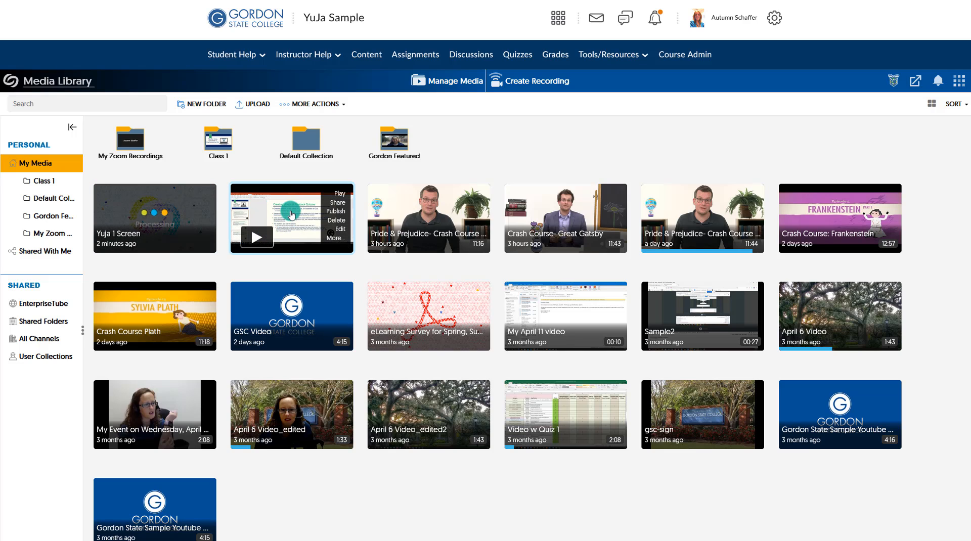
click(344, 192)
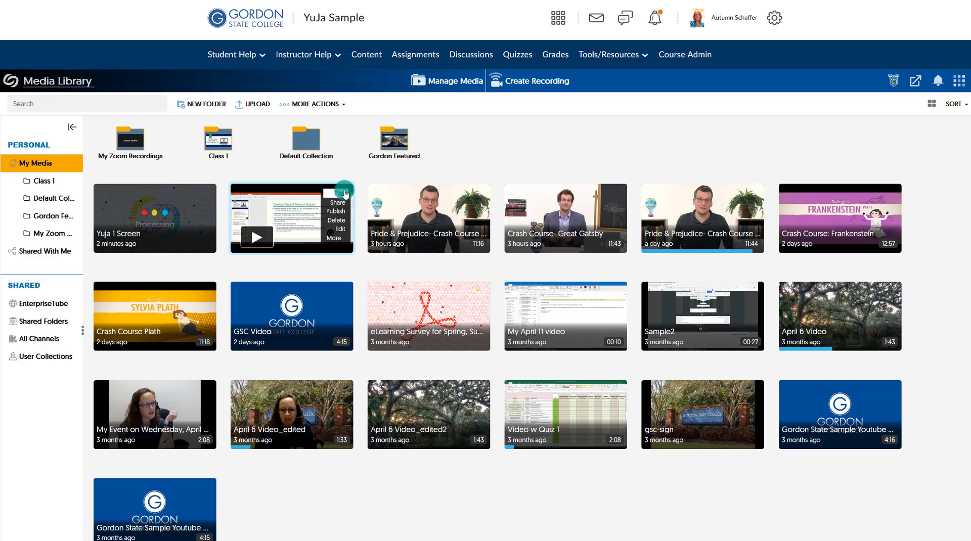
click(341, 230)
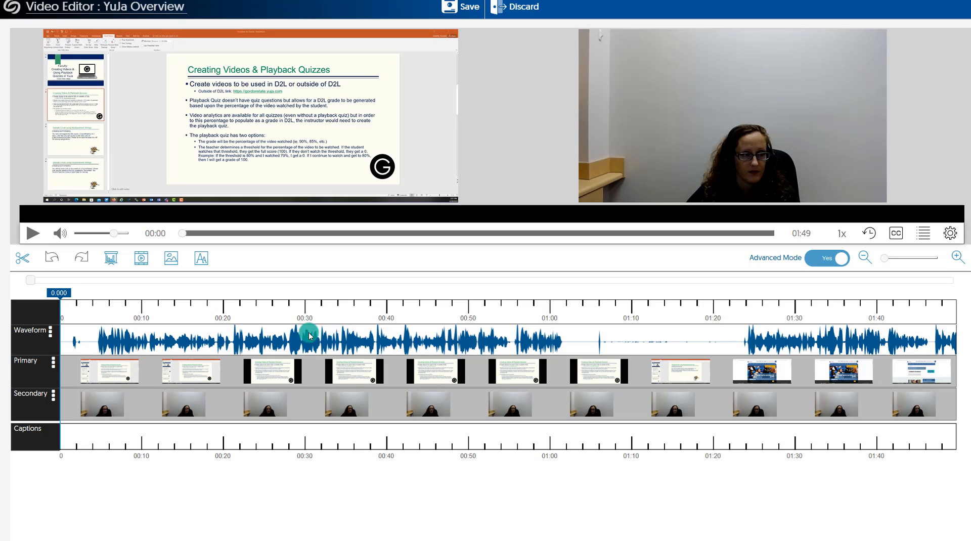
- Cut a silent section of about 8.2 seconds from the video, starting at about 1:09
drag(58, 292, 622, 322)
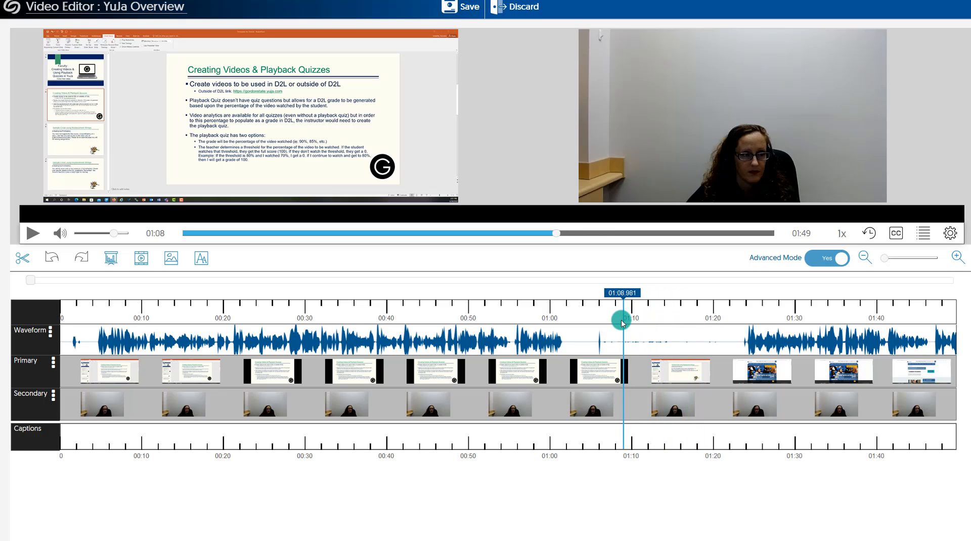
click(21, 259)
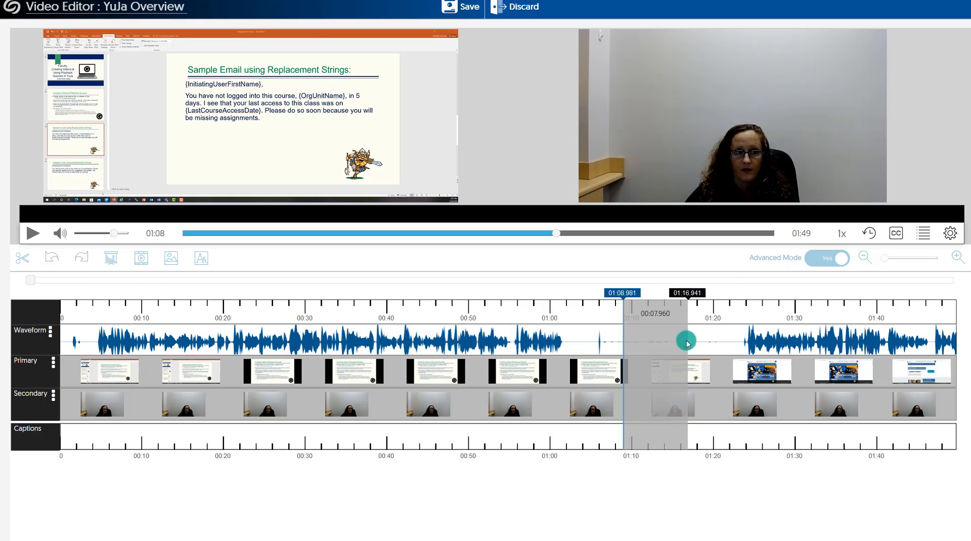
click(686, 339)
mouse_move(686, 340)
mouse_down()
mouse_move(715, 336)
mouse_move(690, 338)
mouse_up()
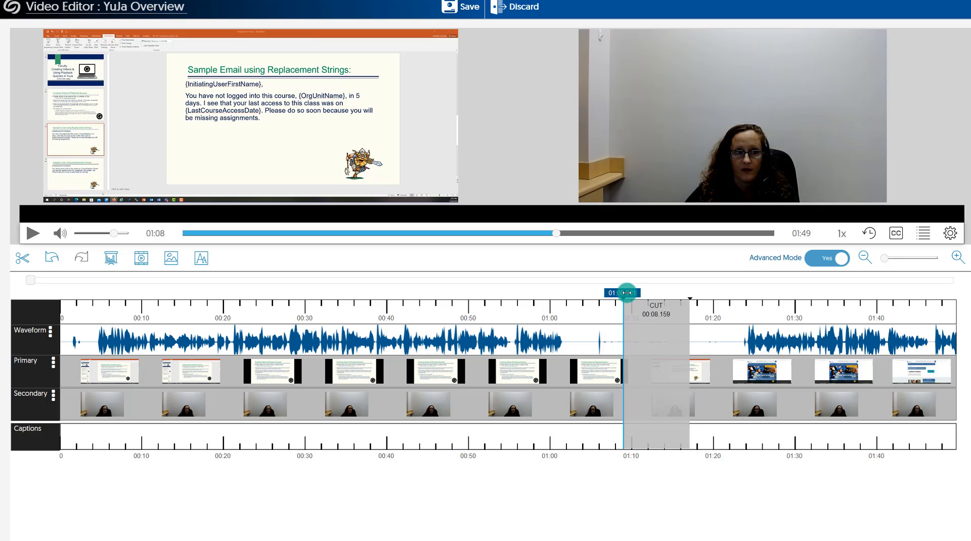
- Cut another section of about 4.2 seconds, starting where the speech stops at about 1:01.6
drag(627, 293, 566, 297)
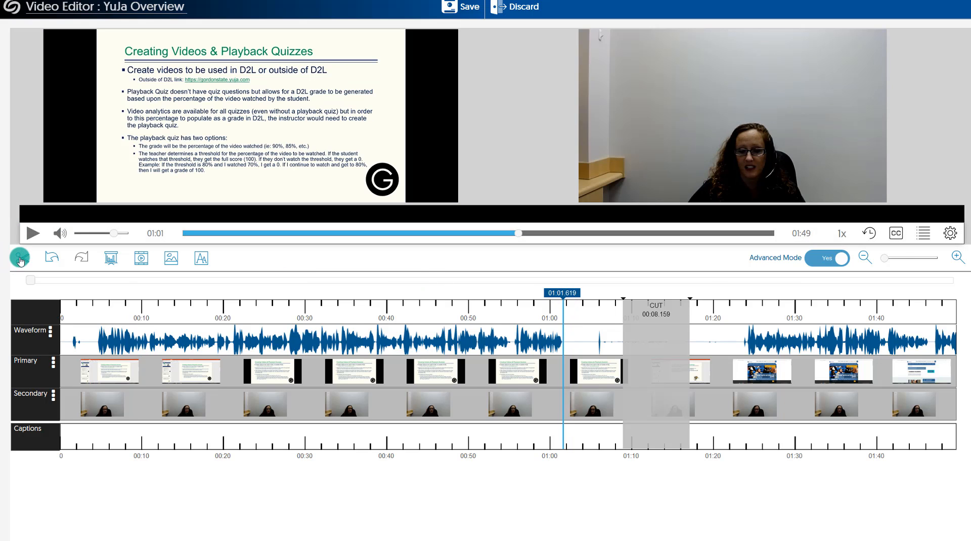
click(21, 259)
drag(563, 373, 598, 370)
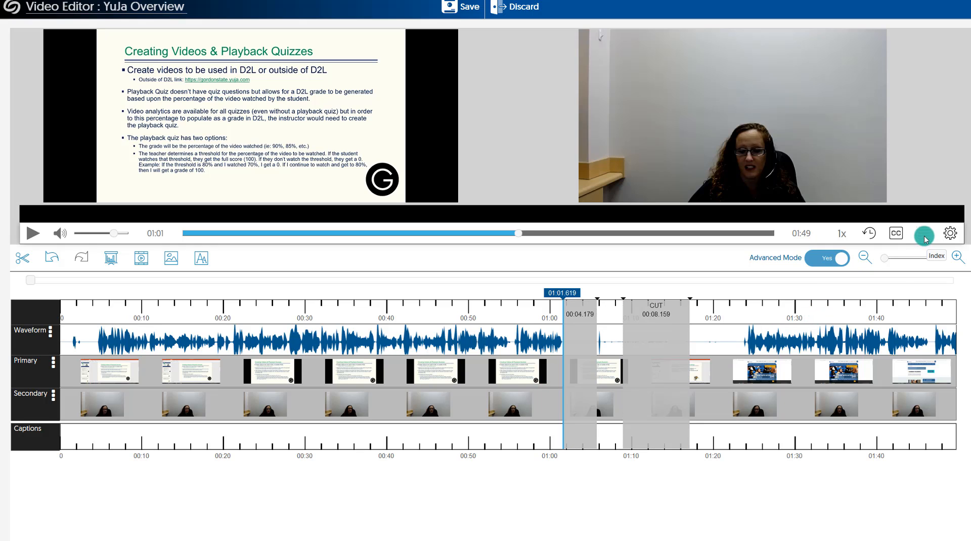
- With Advanced Mode on, add an index entry at 0:09 titled "Intro to Yuja"
click(822, 260)
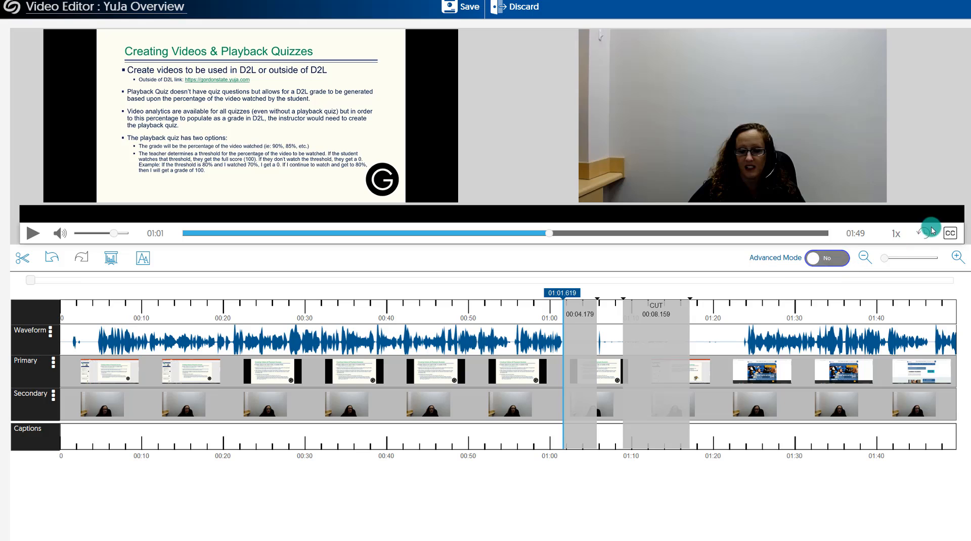
click(828, 260)
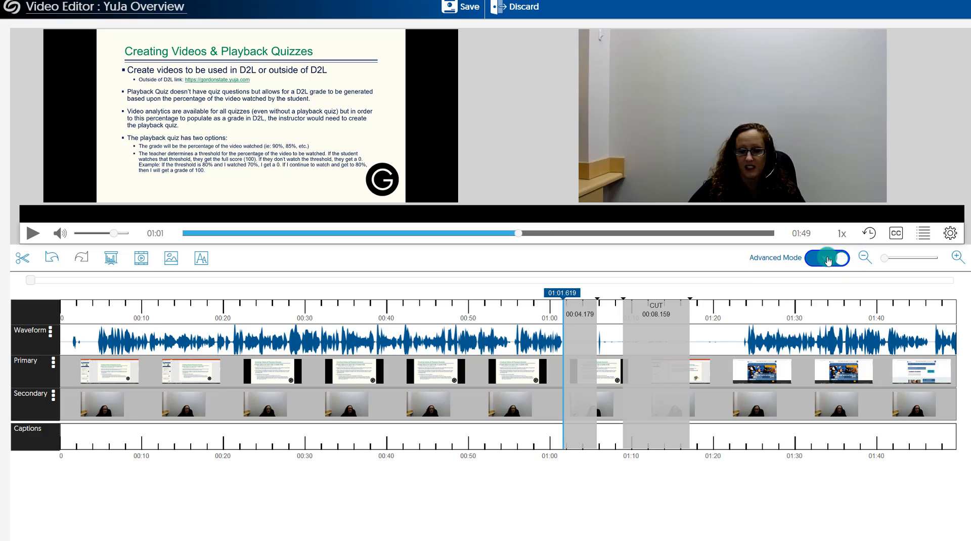
click(922, 235)
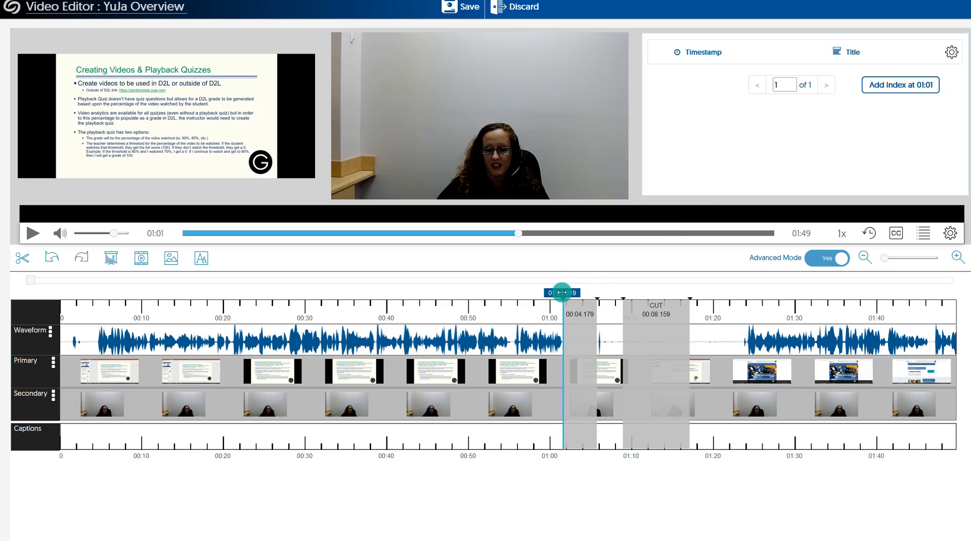
drag(561, 292, 141, 348)
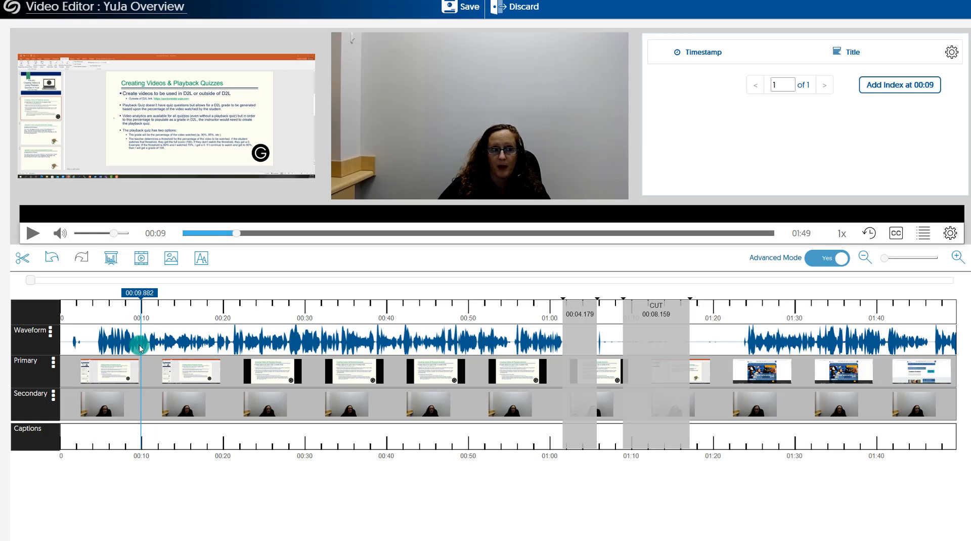
click(893, 87)
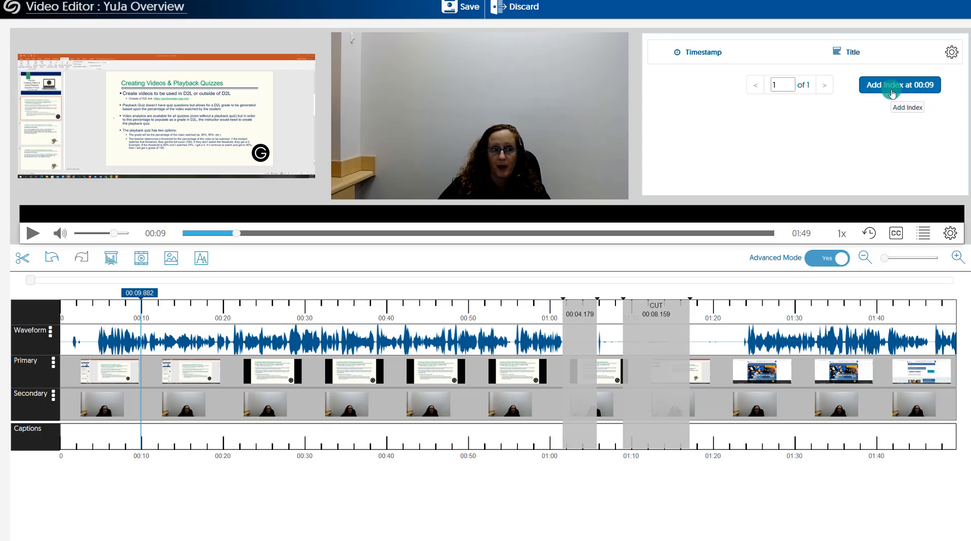
click(784, 96)
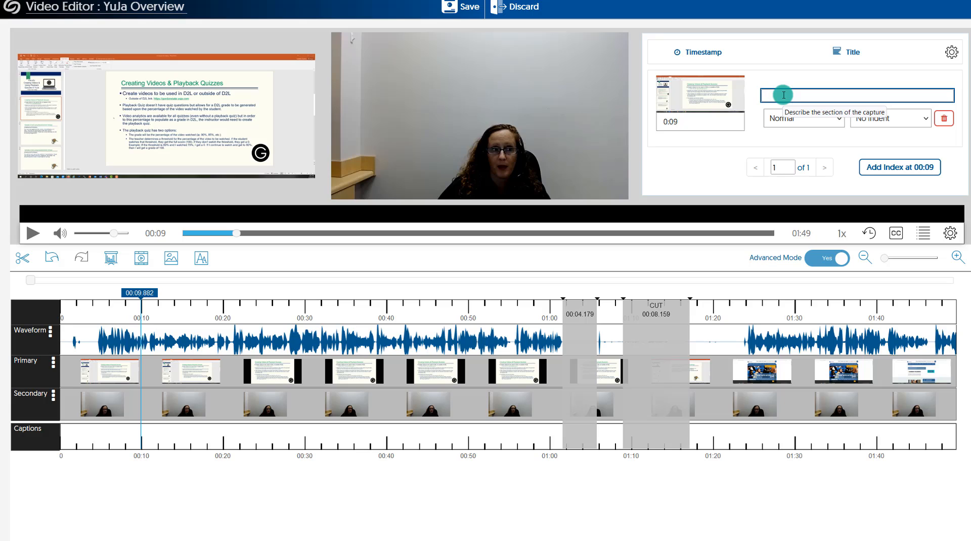
text(Intro to Yuja)
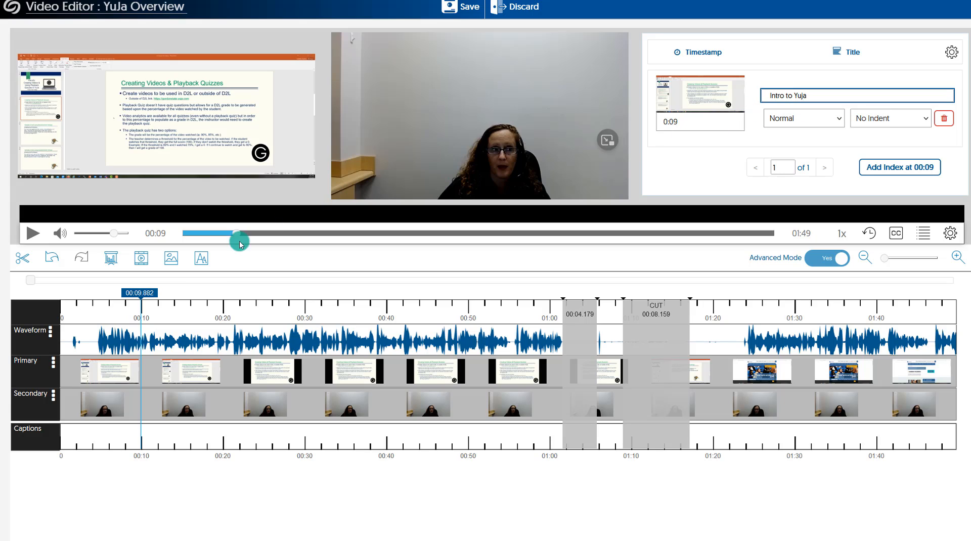
- Add a second index entry at 0:32 titled "Videos Outside of YuJa"
drag(146, 296, 323, 291)
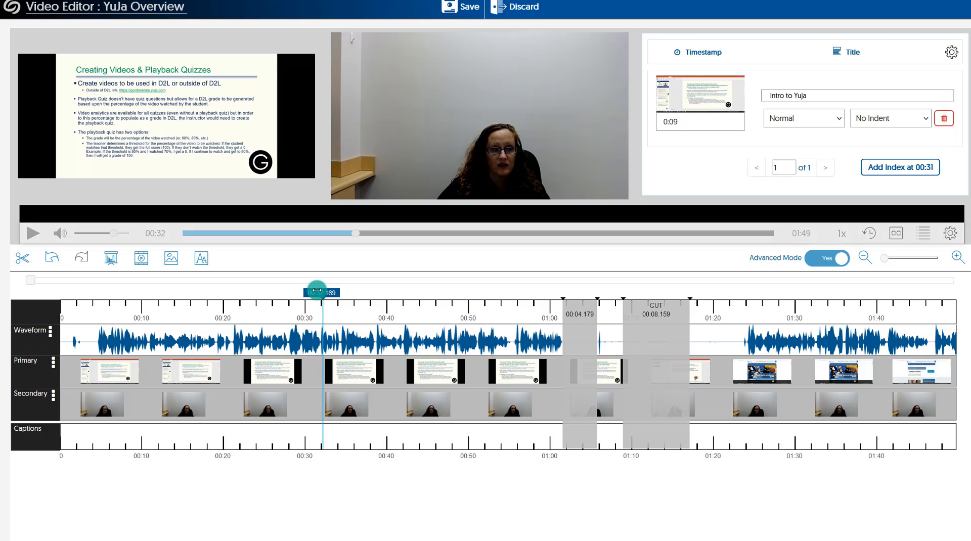
click(913, 167)
click(796, 100)
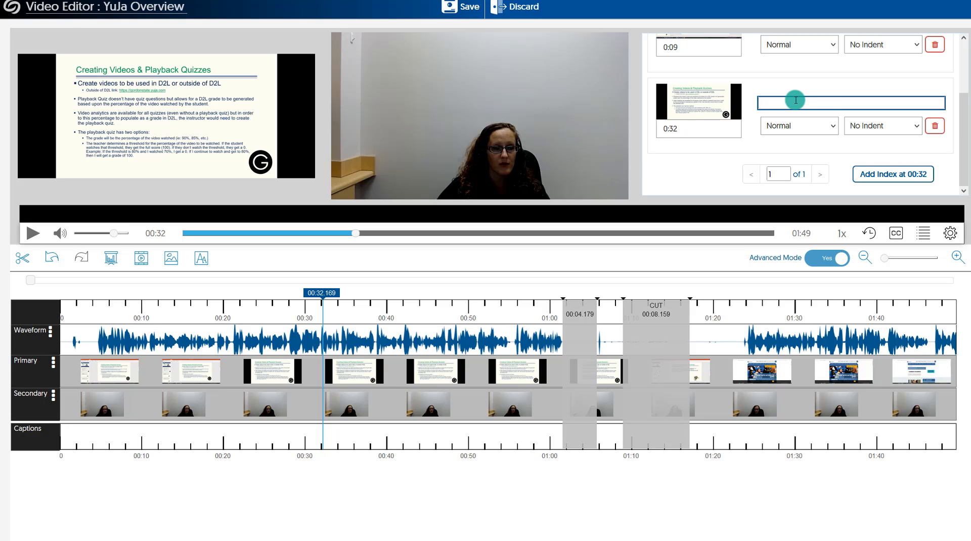
text(Videos Outside of YuJa)
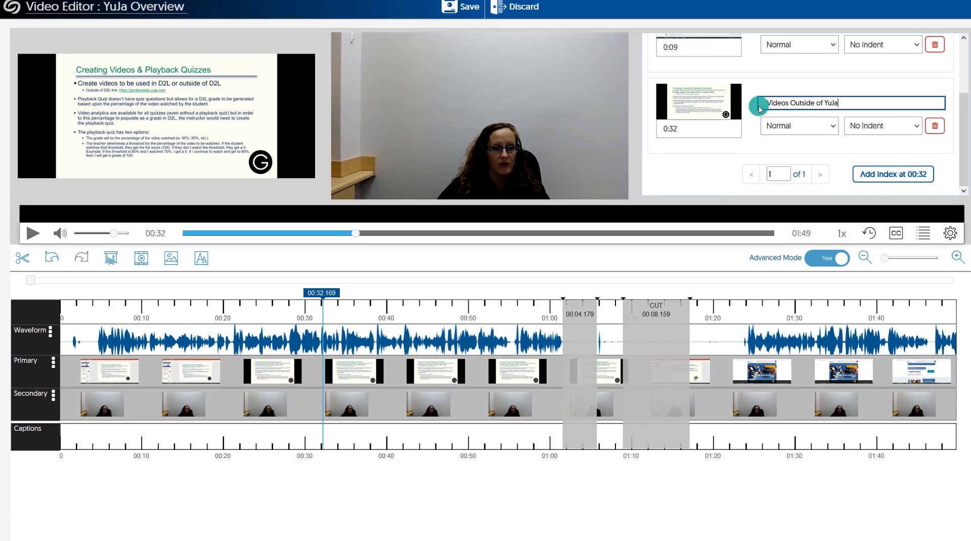
key(Return)
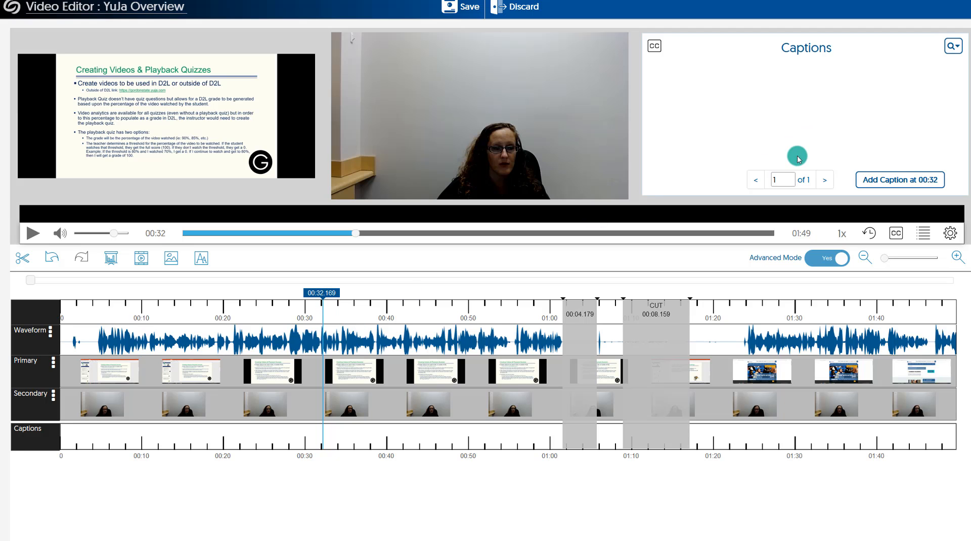
- Save the edits as a new video, keeping the title "YuJa Overview_edited" and transcript updating with caption edits on
click(447, 6)
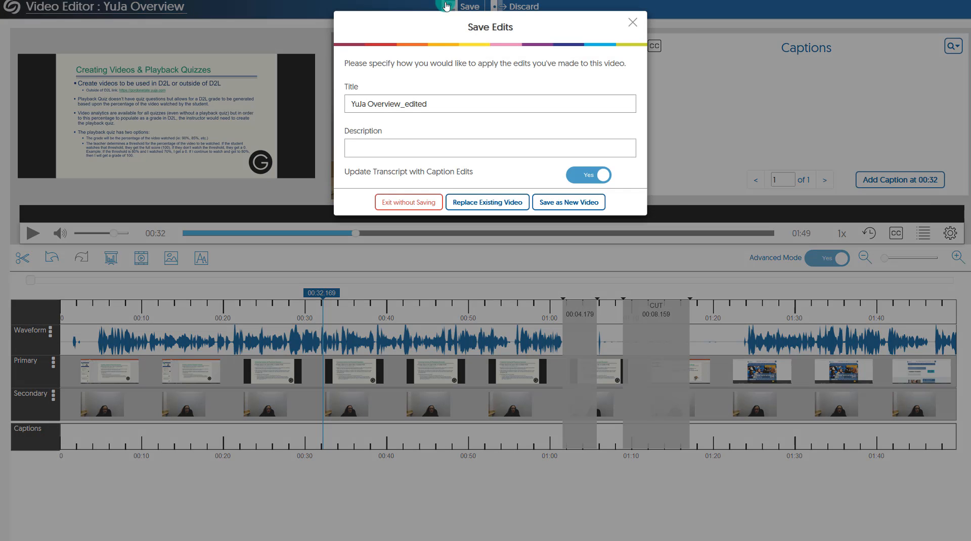
drag(427, 103, 344, 108)
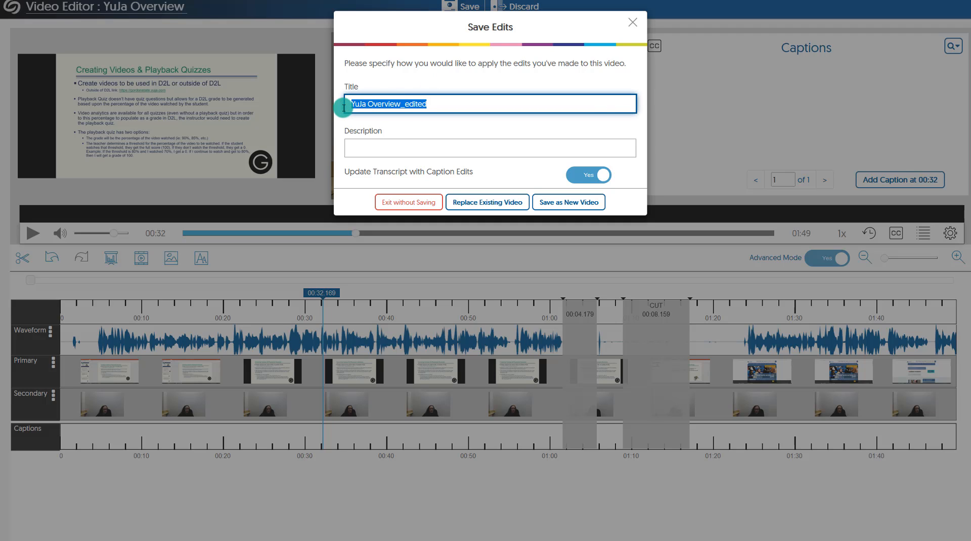
click(440, 102)
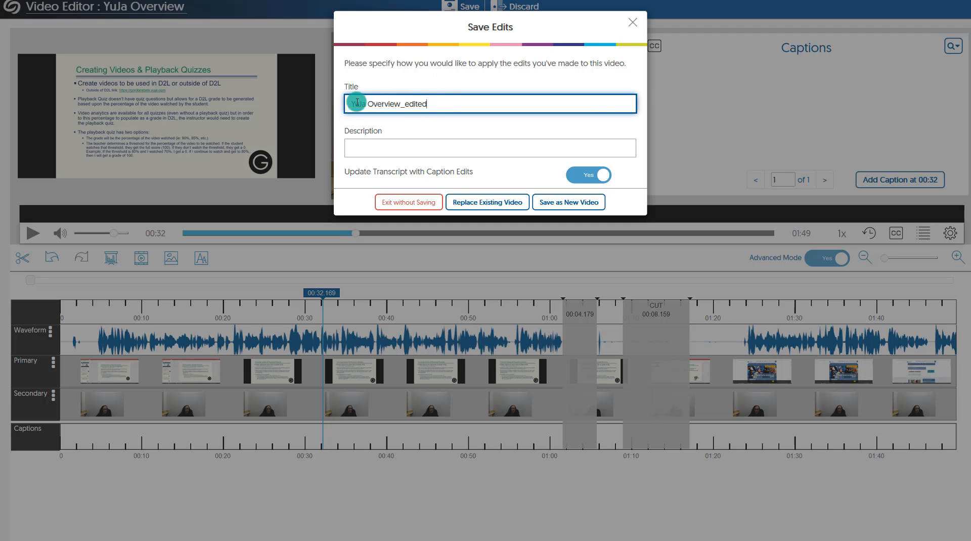
drag(350, 104, 405, 107)
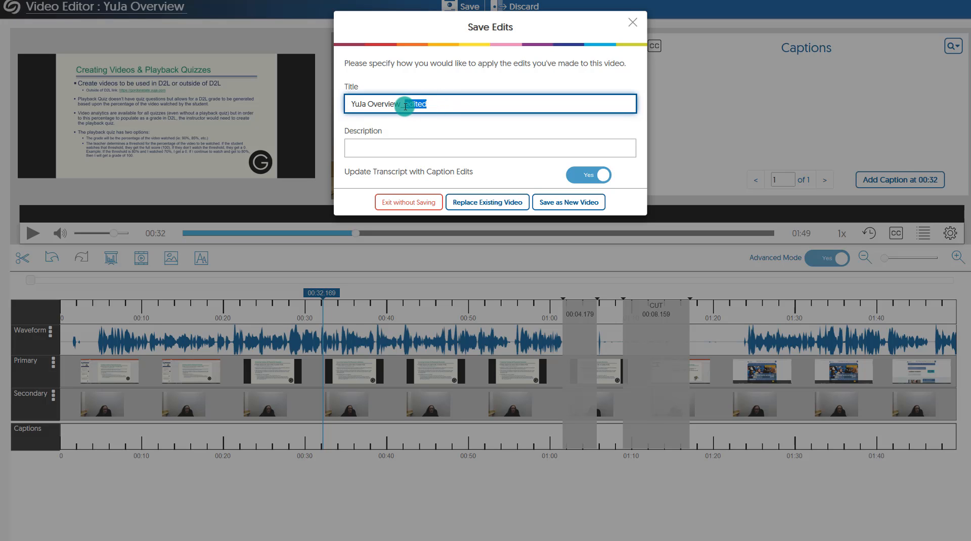
drag(405, 106, 392, 104)
click(482, 208)
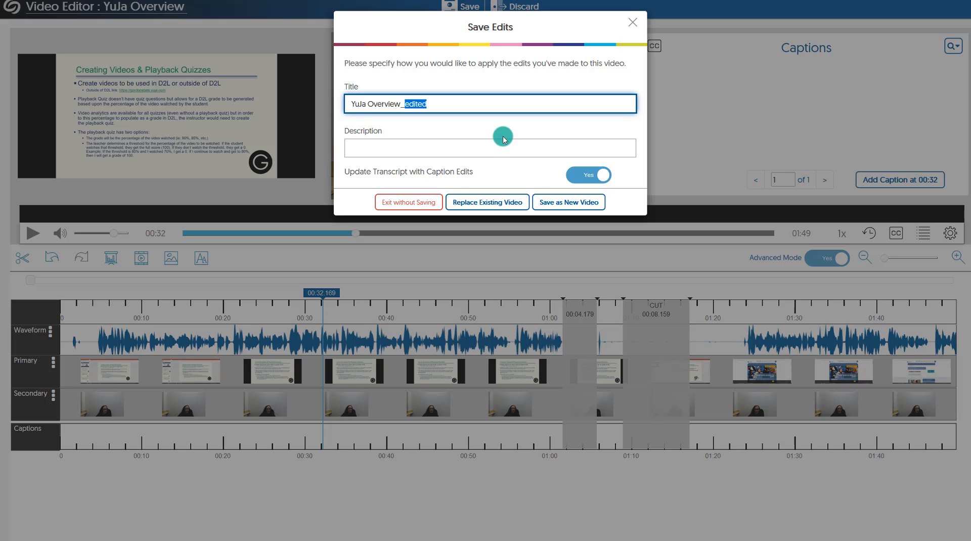
click(419, 106)
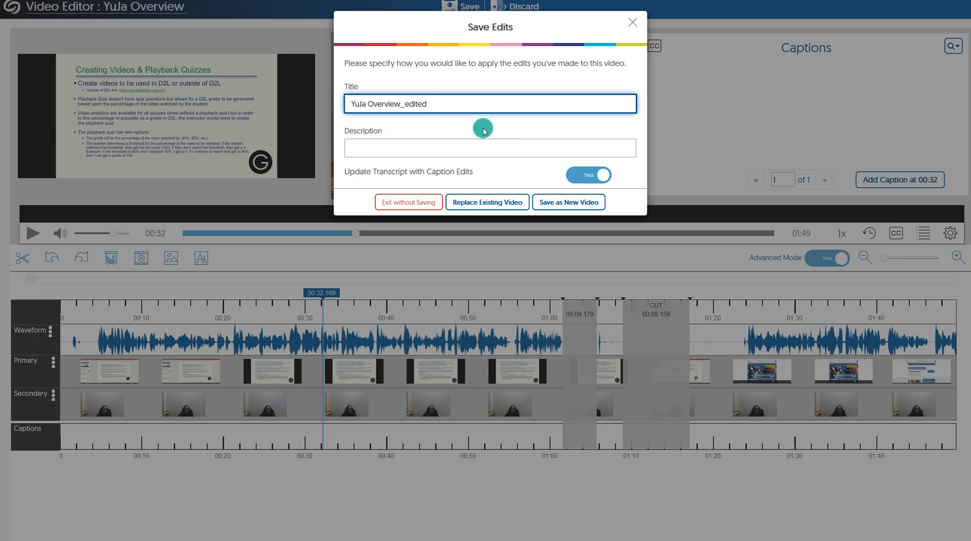
click(551, 205)
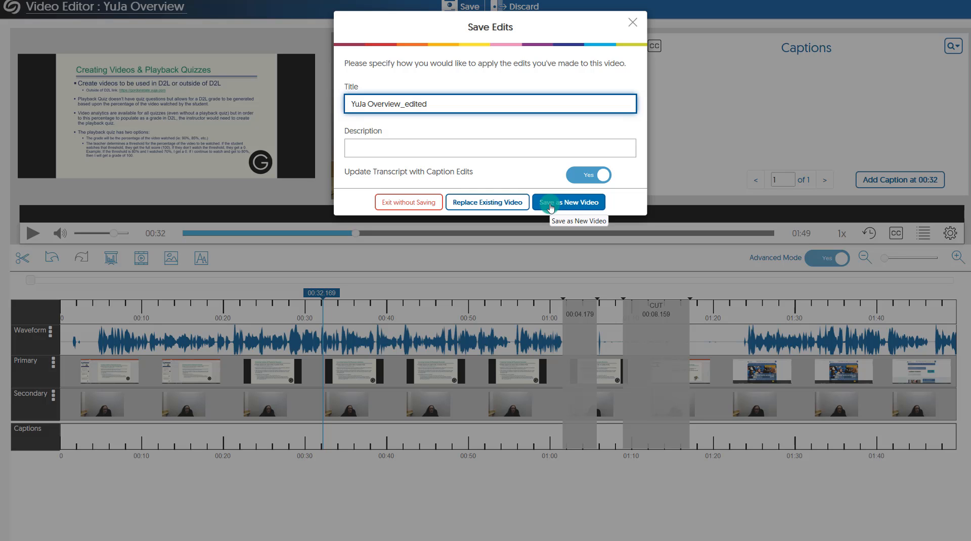
click(551, 205)
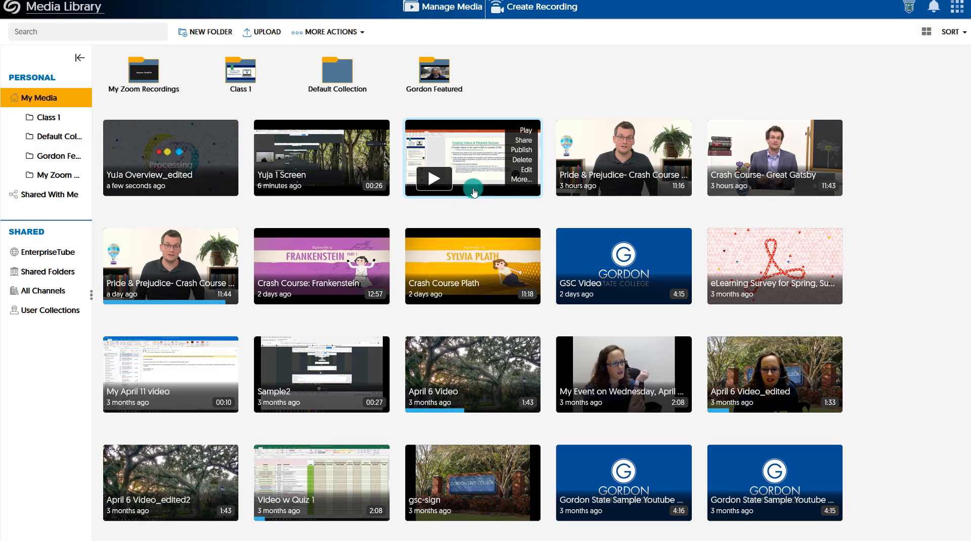
- Open the media details of the original YuJa Overview video and review its thumbnail choices and the available media actions
click(442, 200)
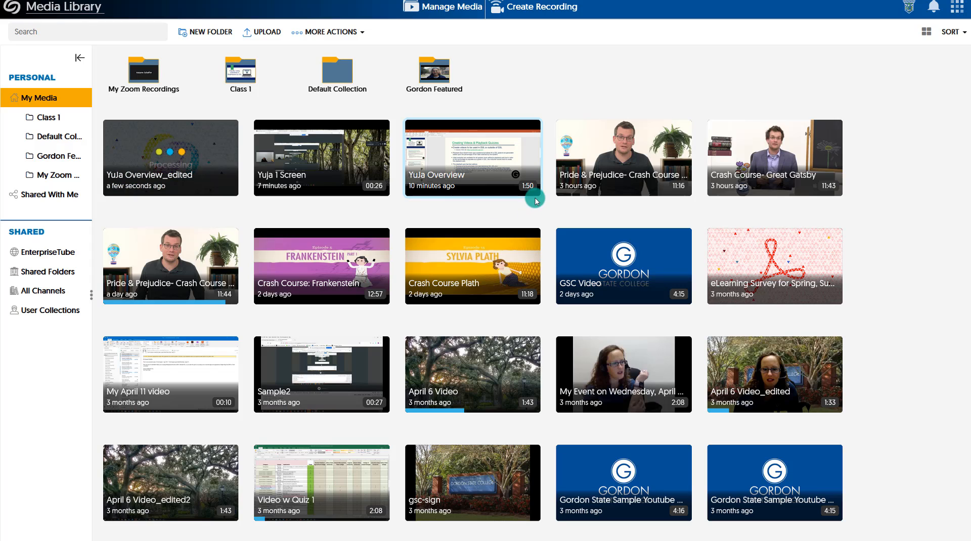
mouse_move(538, 191)
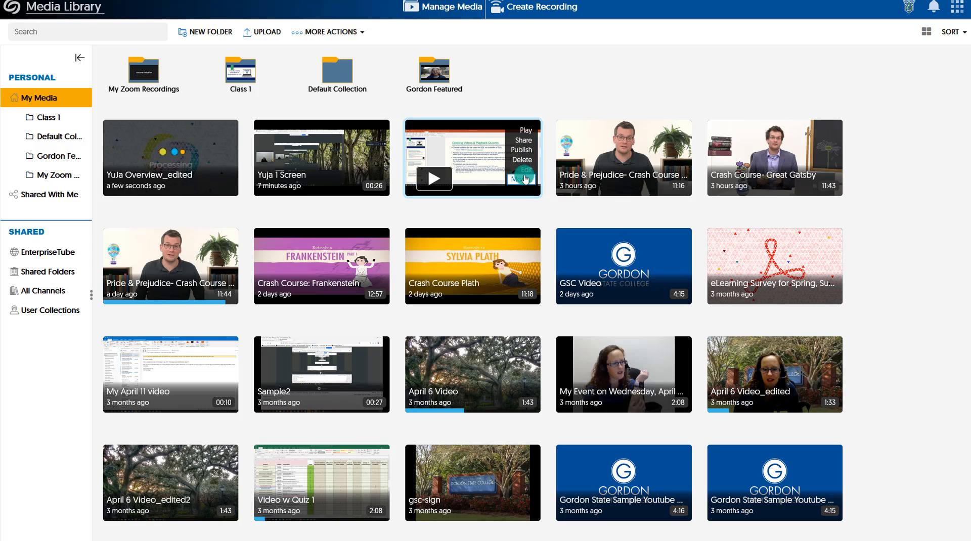
click(520, 181)
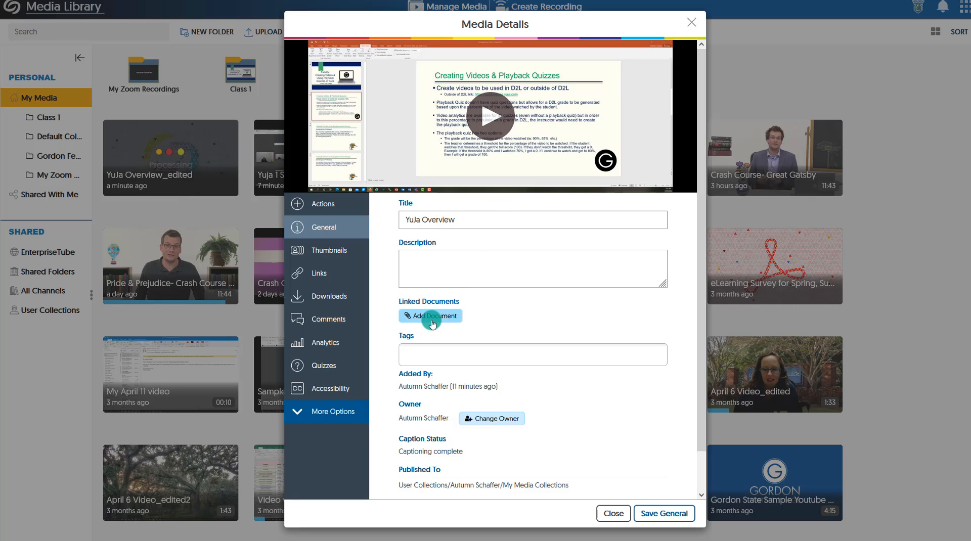
click(333, 253)
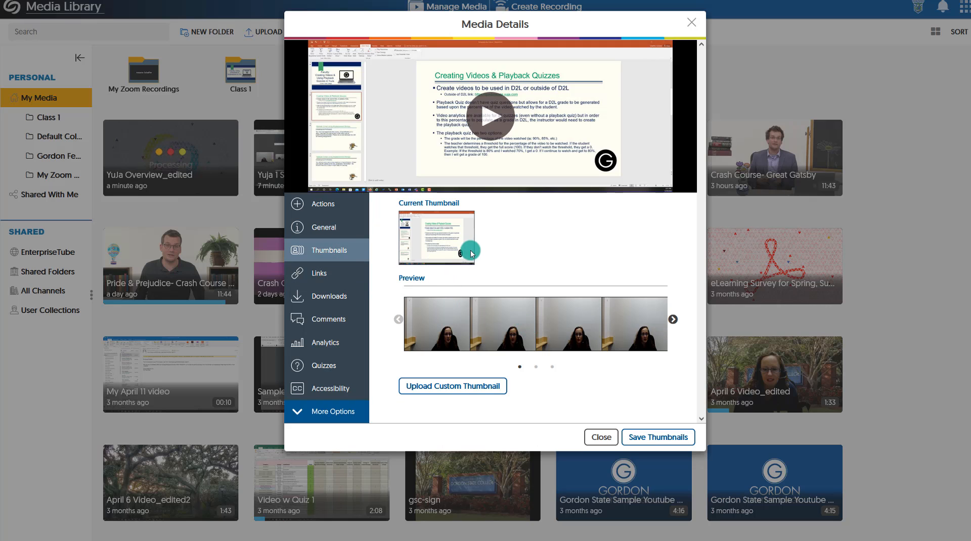
click(672, 319)
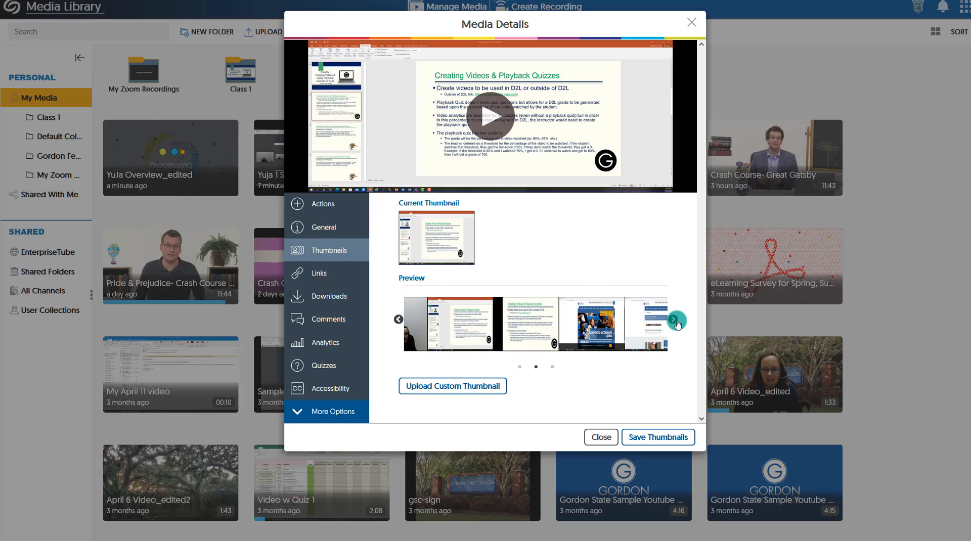
click(482, 387)
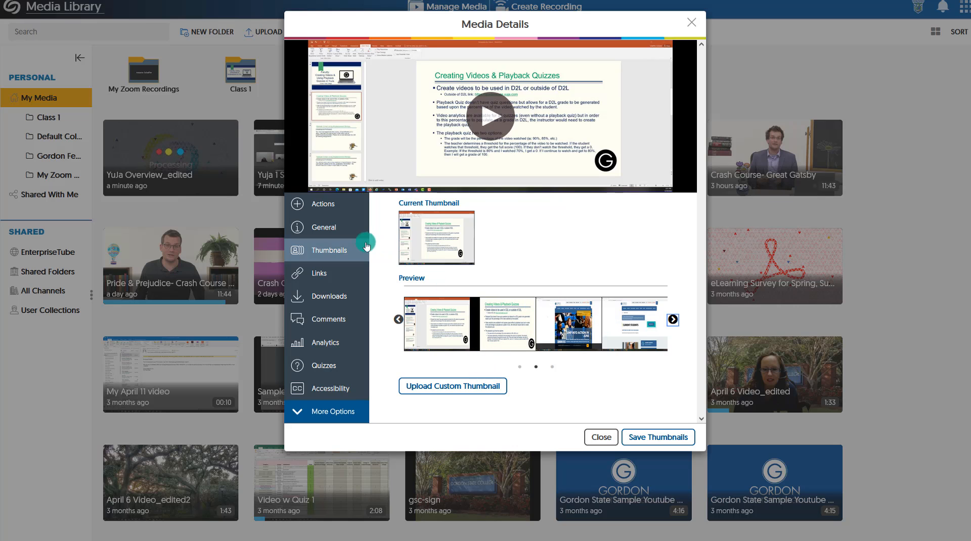
click(320, 214)
click(321, 208)
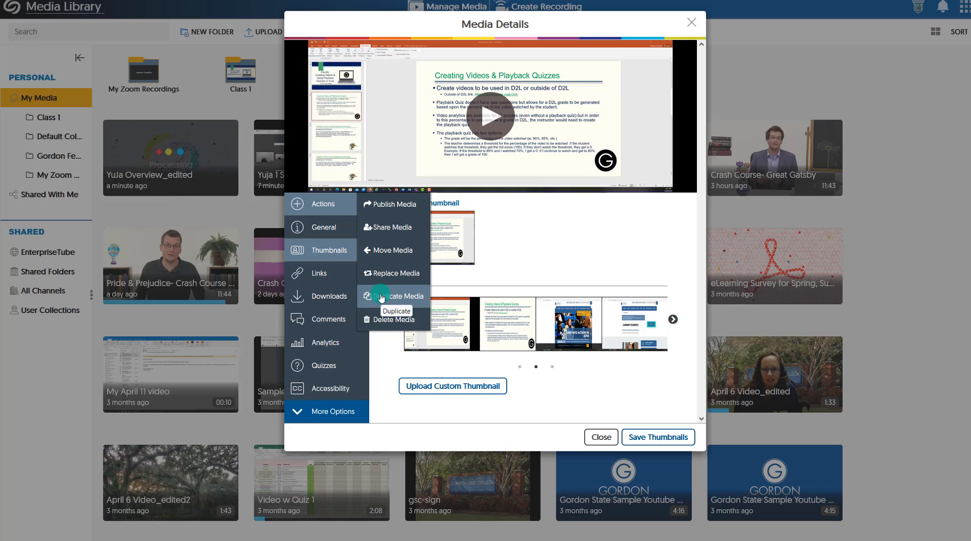
- Examine the video's direct link and embed code, selecting the direct link, and look over its download options
click(320, 273)
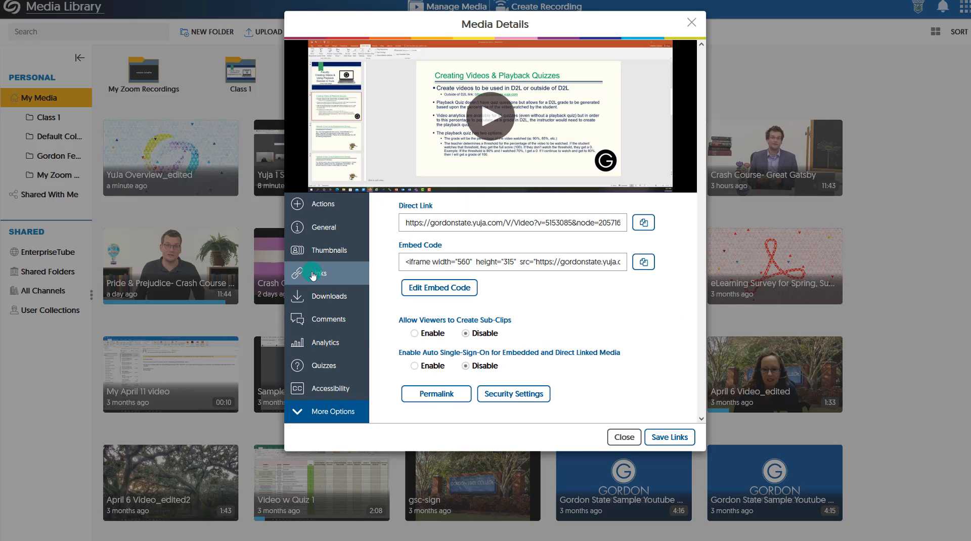
click(435, 219)
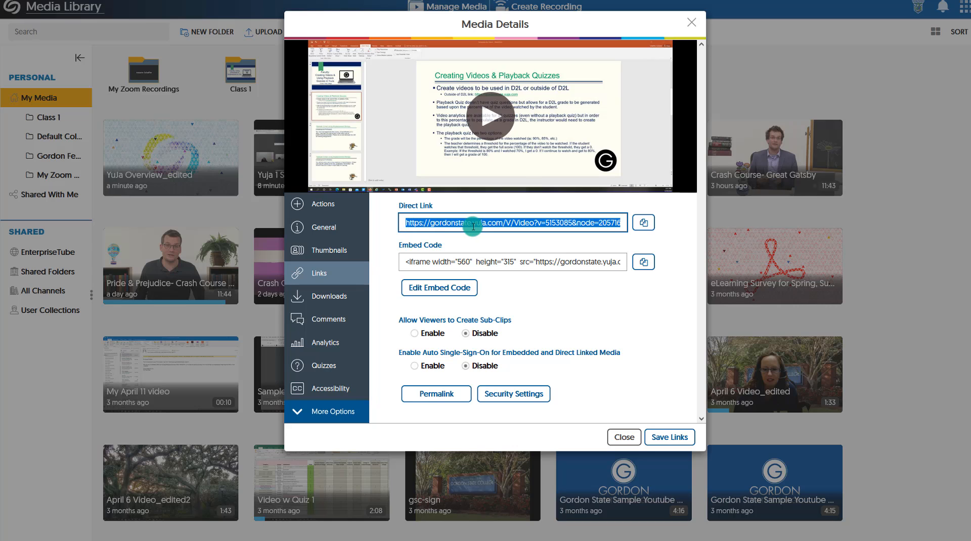
click(482, 154)
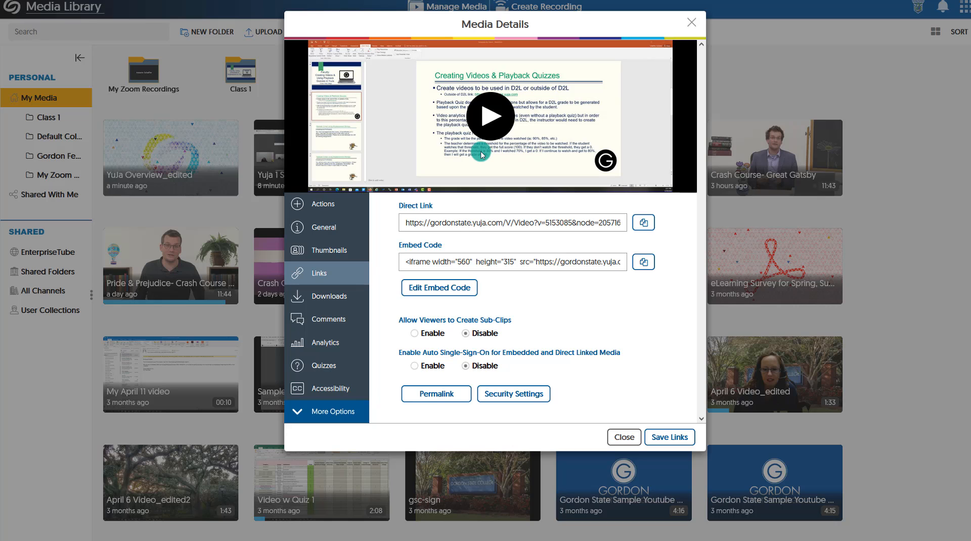
click(407, 227)
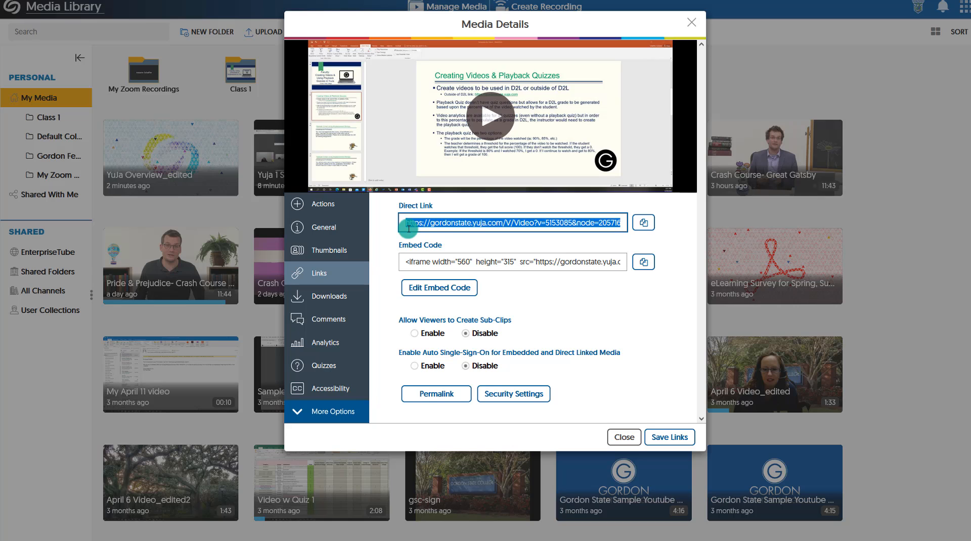
click(473, 230)
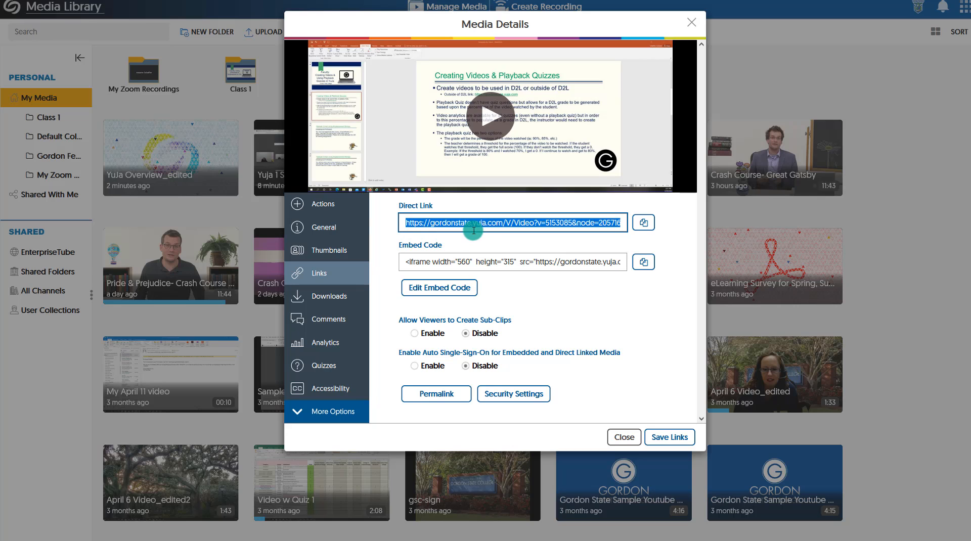
click(347, 304)
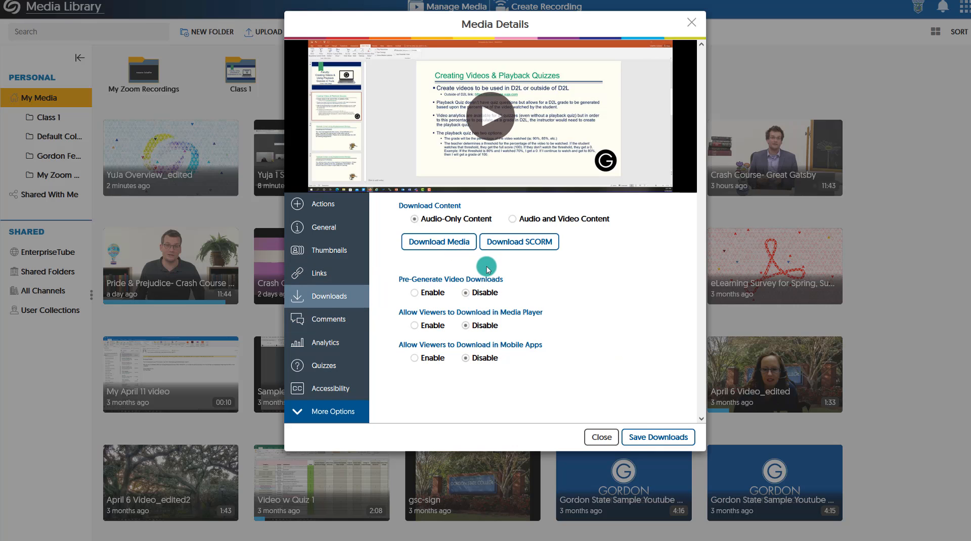
- Restrict who can comment on the video to Content Owner Only, and set inline video commenting to Disable
click(349, 328)
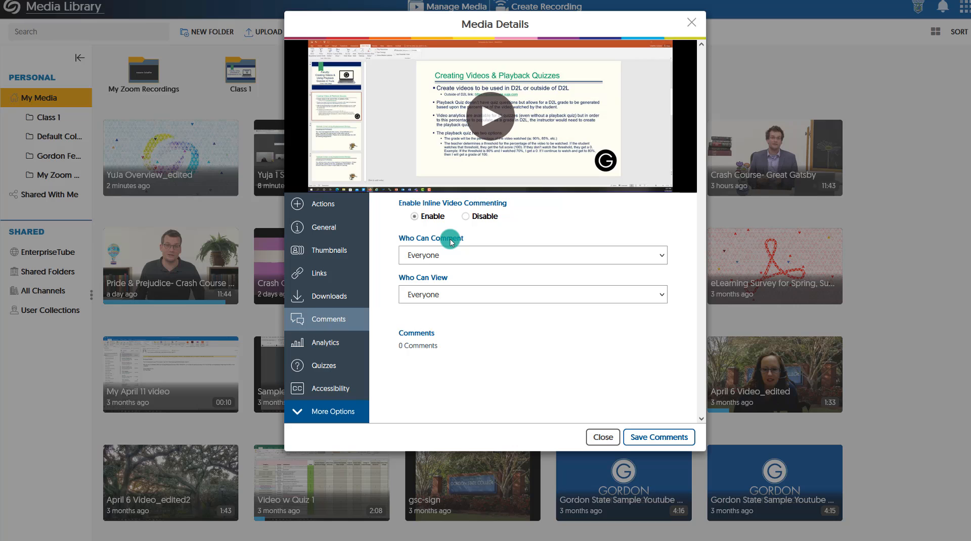
click(432, 262)
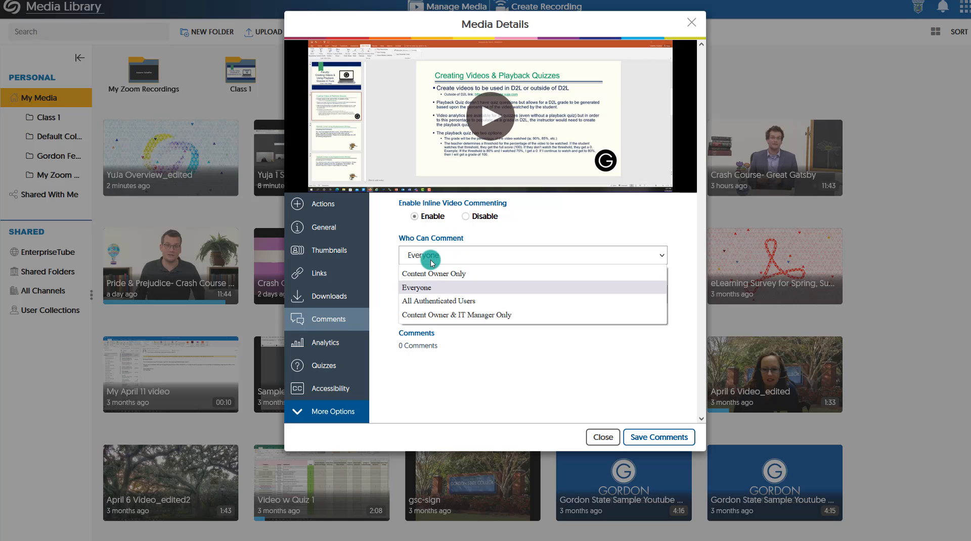
click(426, 260)
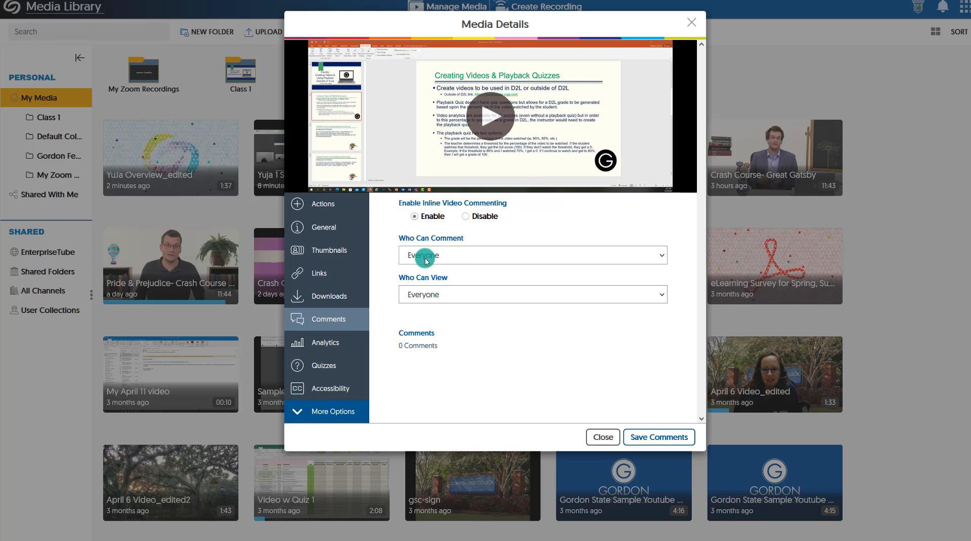
click(425, 261)
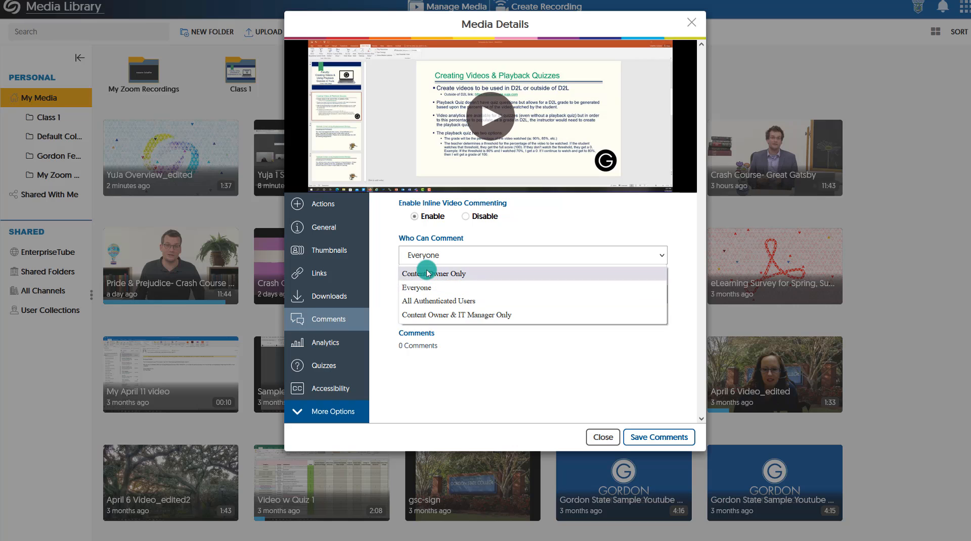
click(427, 274)
click(429, 294)
click(429, 311)
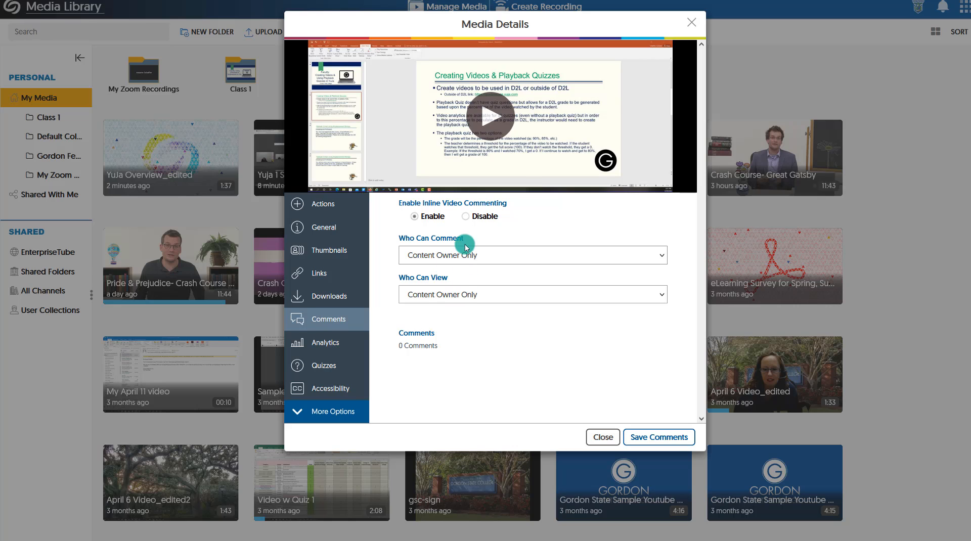
click(466, 216)
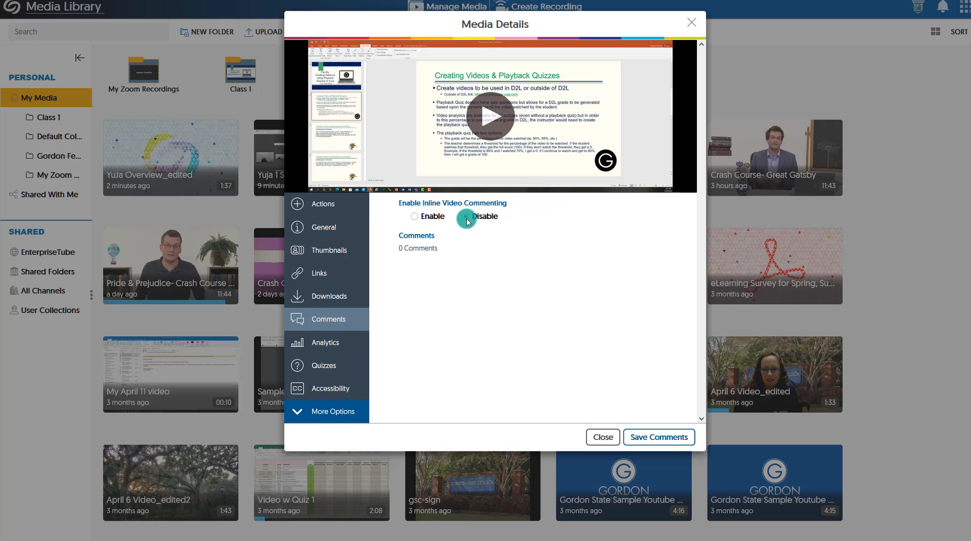
- Review the video's analytics, quiz and accessibility details, expand the additional options, and close the media details
click(344, 341)
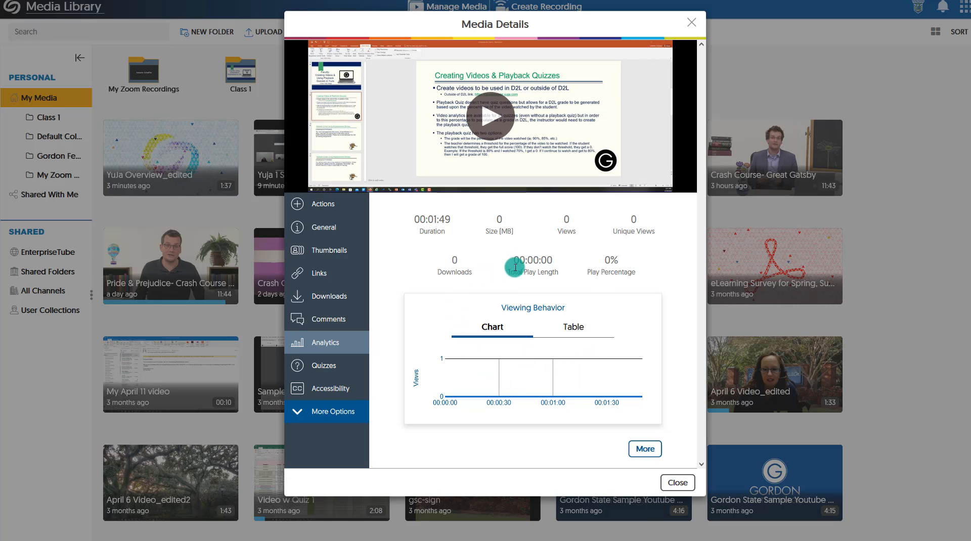
mouse_move(543, 262)
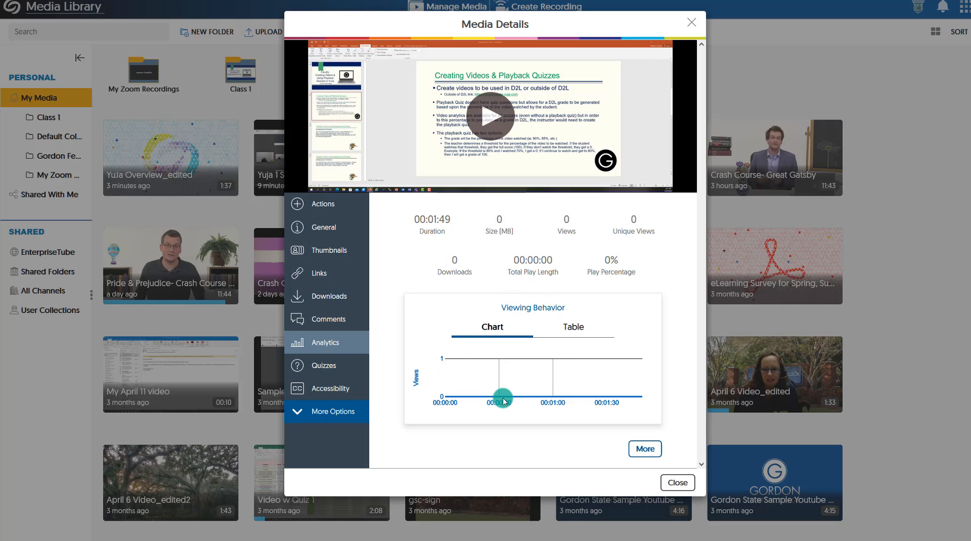
click(339, 370)
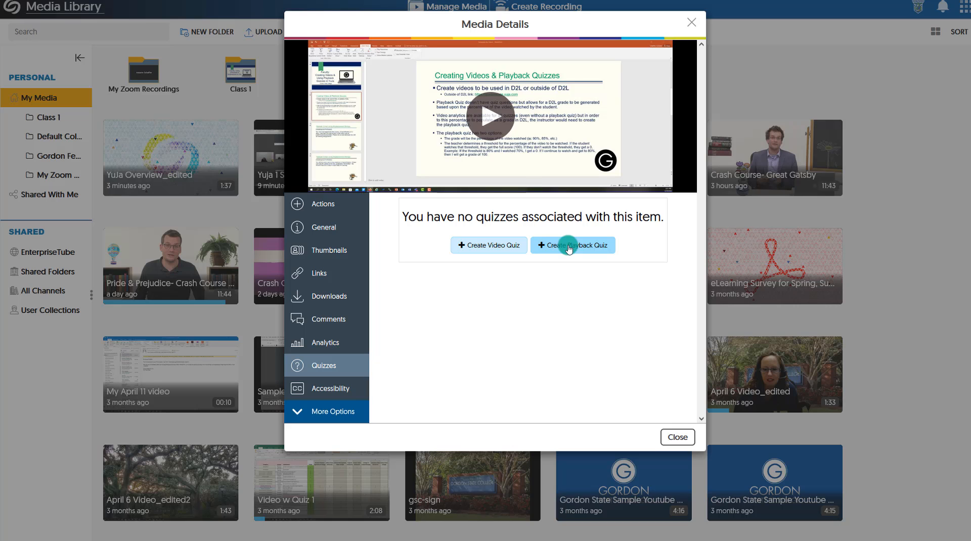
click(326, 387)
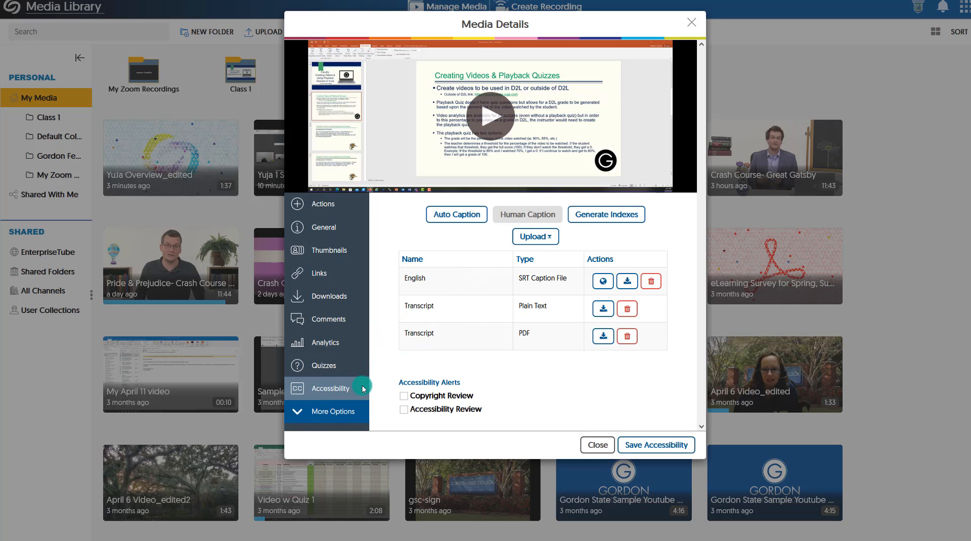
click(309, 417)
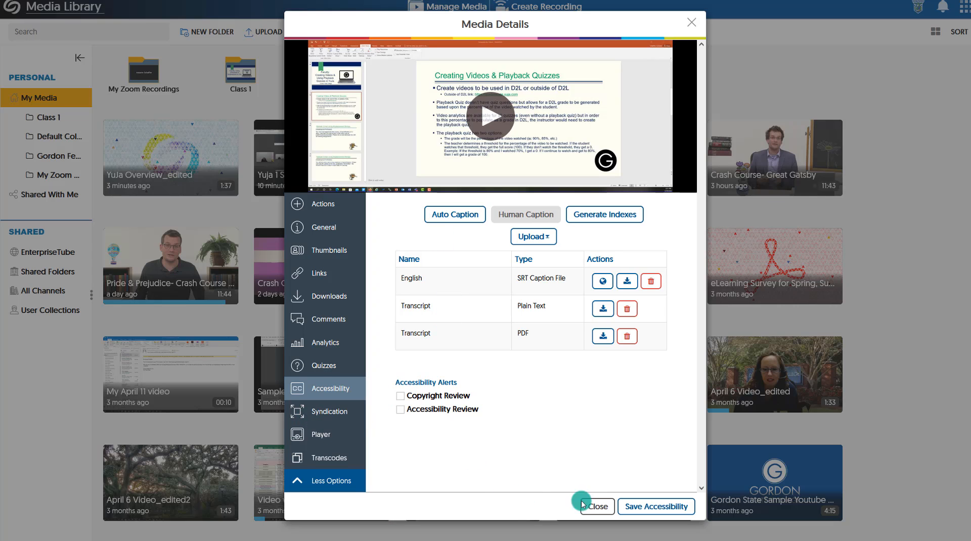
click(598, 507)
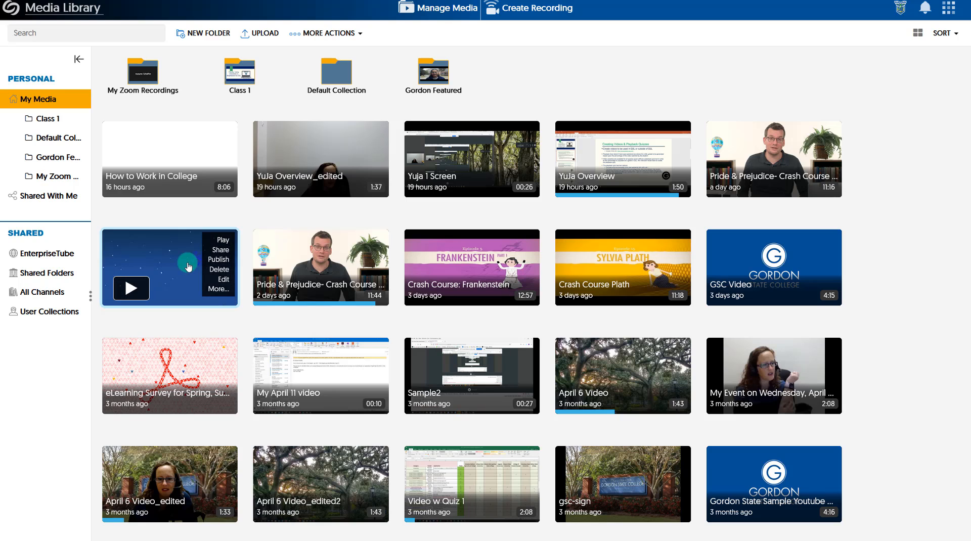
- Open the media details of the "Crash Course- Great Gatsby" video and view its quizzes
click(214, 290)
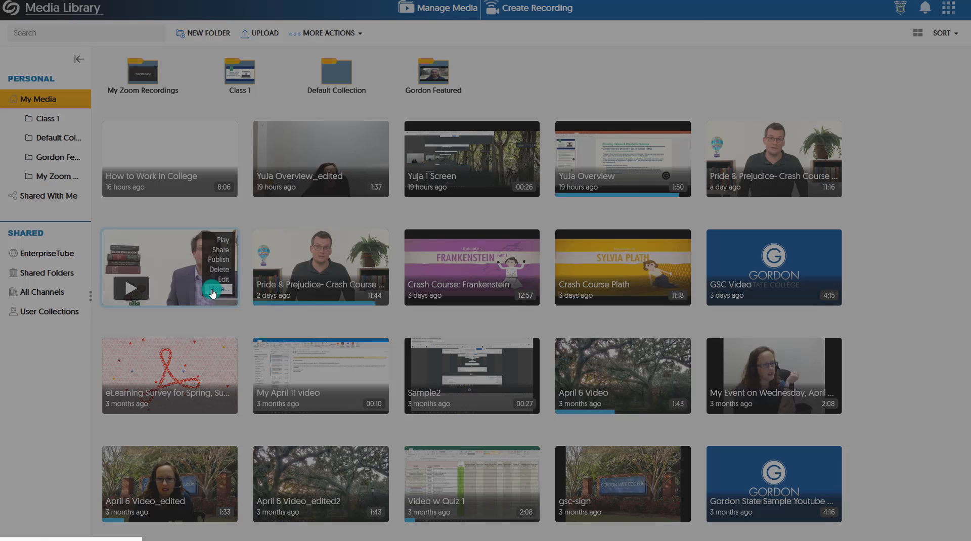
click(313, 367)
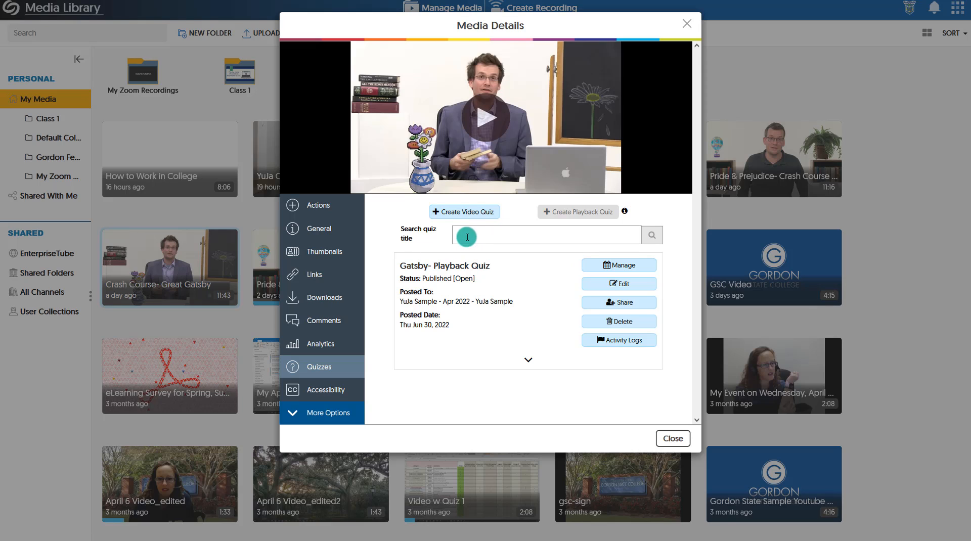
- Create a new video quiz for the video and name it "Gatsby-Content Quiz"
click(459, 213)
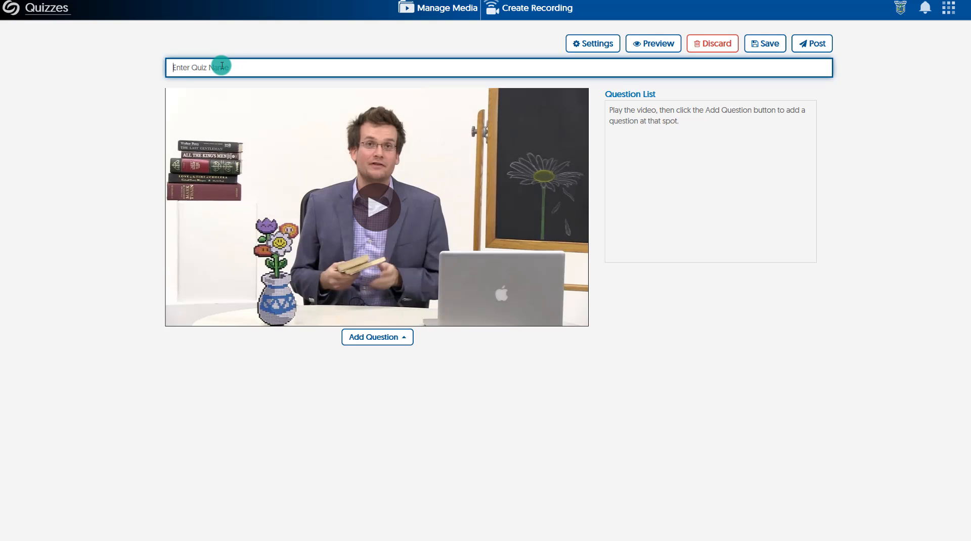
text(Gatsby-Content Quiz)
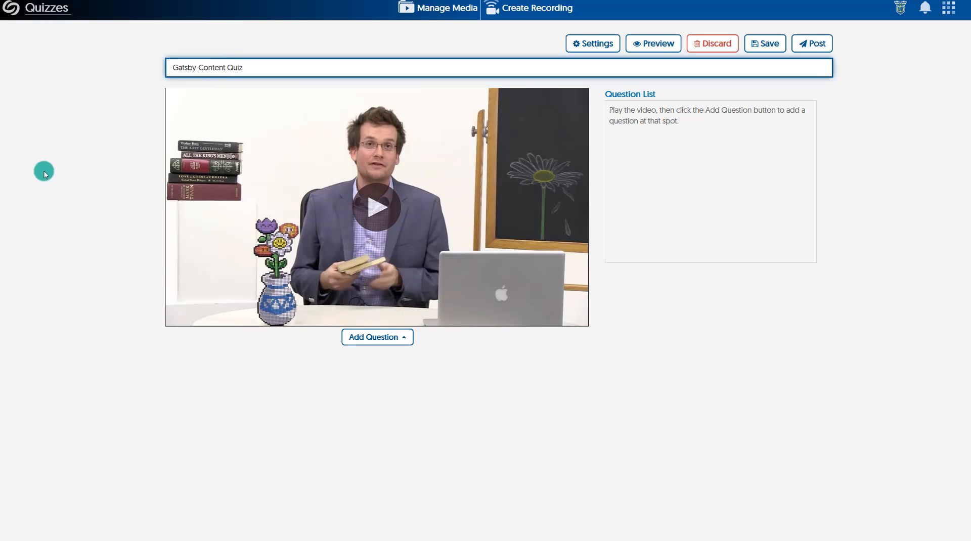
- Add a multiple-choice question at 1:19, "This book was set in the", with options 1910s, 1920s (correct) and 1940s, and save it
click(368, 342)
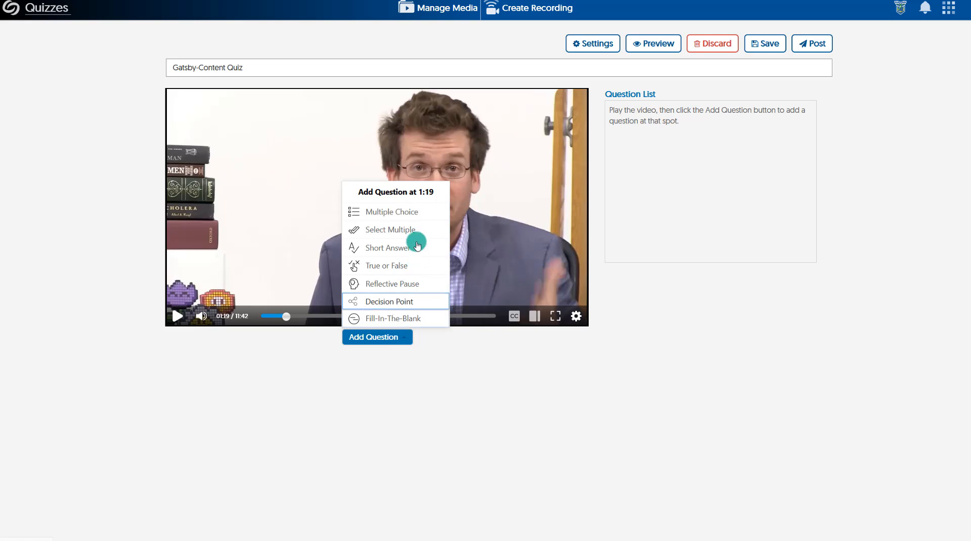
click(420, 213)
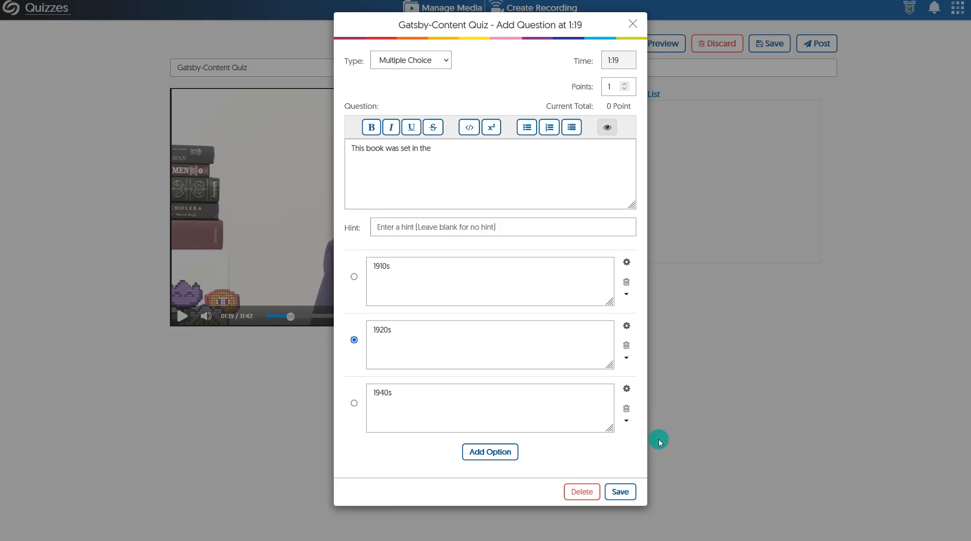
click(622, 491)
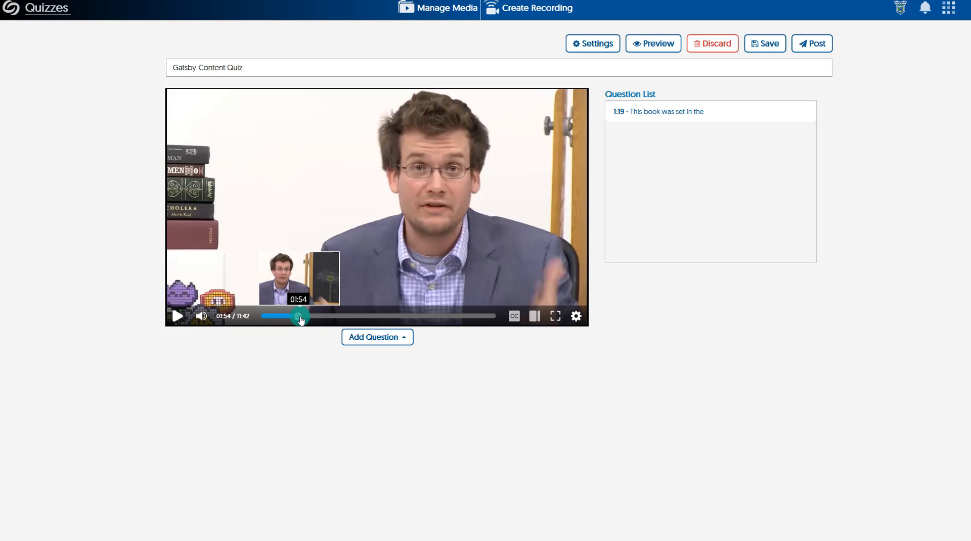
- Add a Select Multiple question at 2:05, "Who are the characters in this book?", with Jay Gatsby and Daisy Buchanan correct and F. Scott Fitzgerald unmarked
click(304, 316)
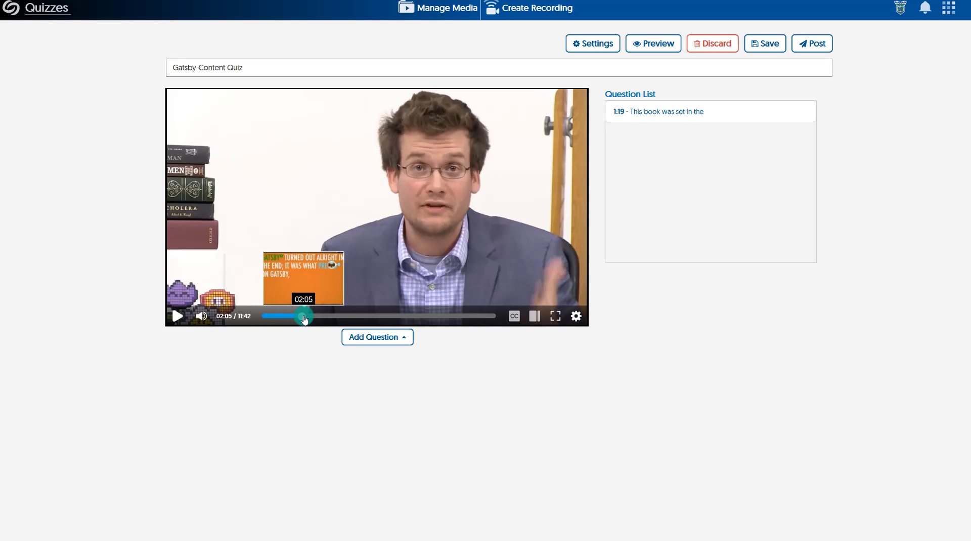
click(370, 339)
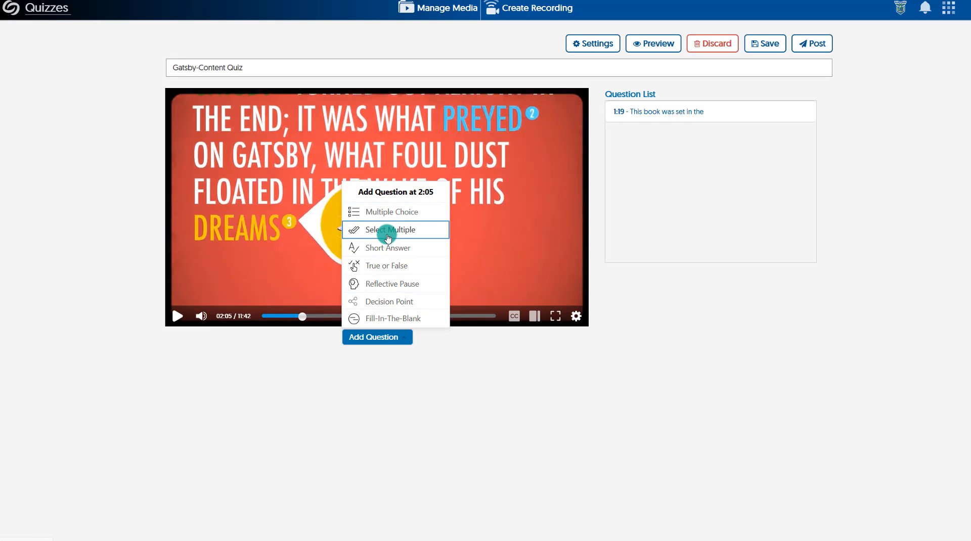
click(388, 234)
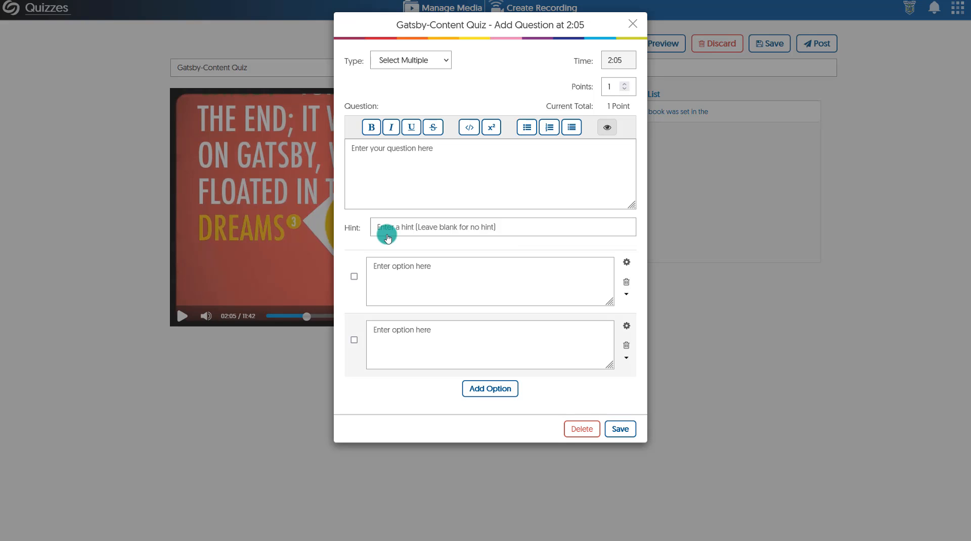
click(385, 153)
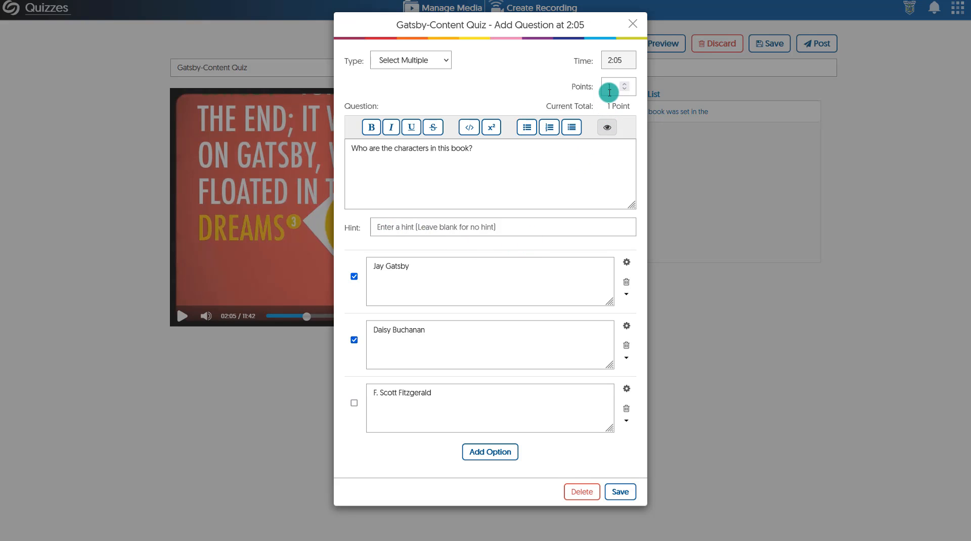
click(624, 498)
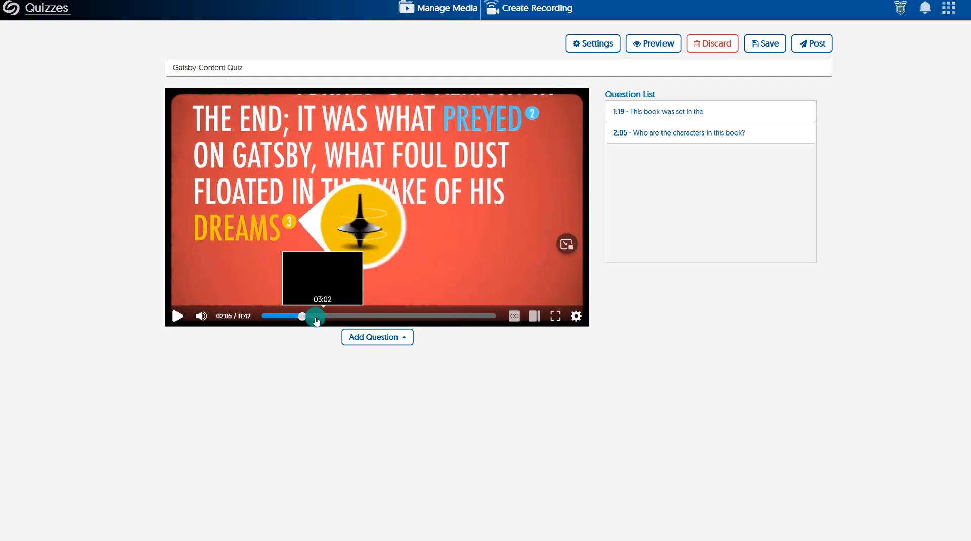
- Add a fill-in-the-blank question at 1:43, "The narrator of the story is named [Blank1].", accepting Nick, Nick Carraway or Carraway
click(322, 317)
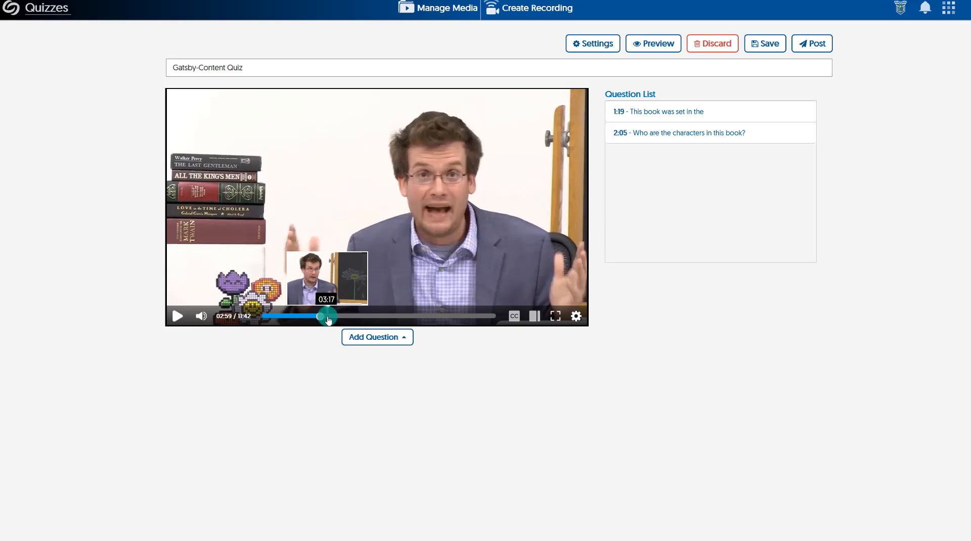
click(329, 319)
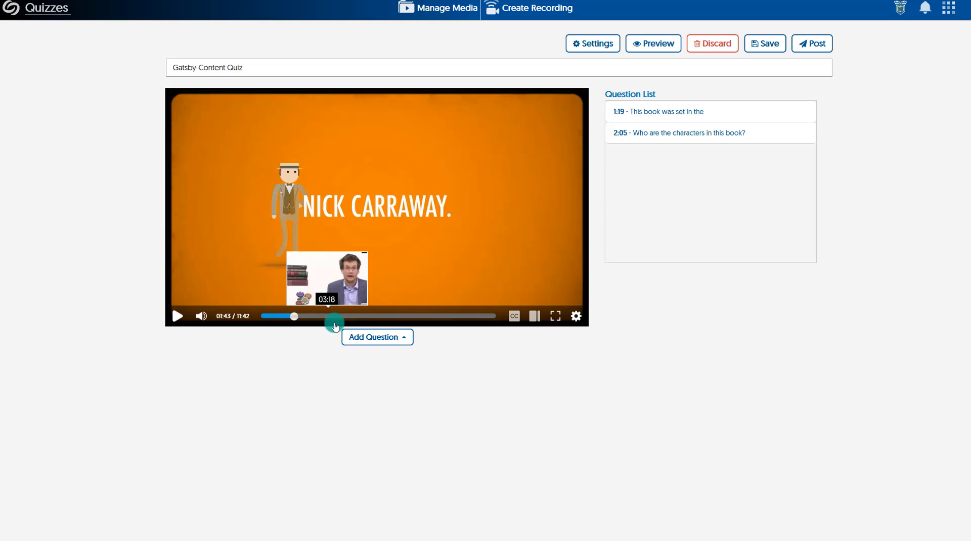
click(413, 366)
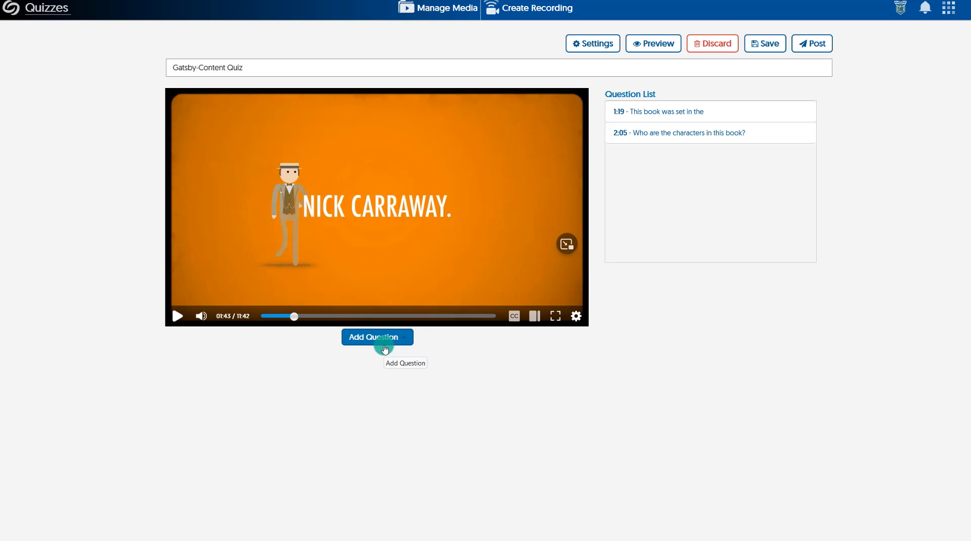
click(363, 342)
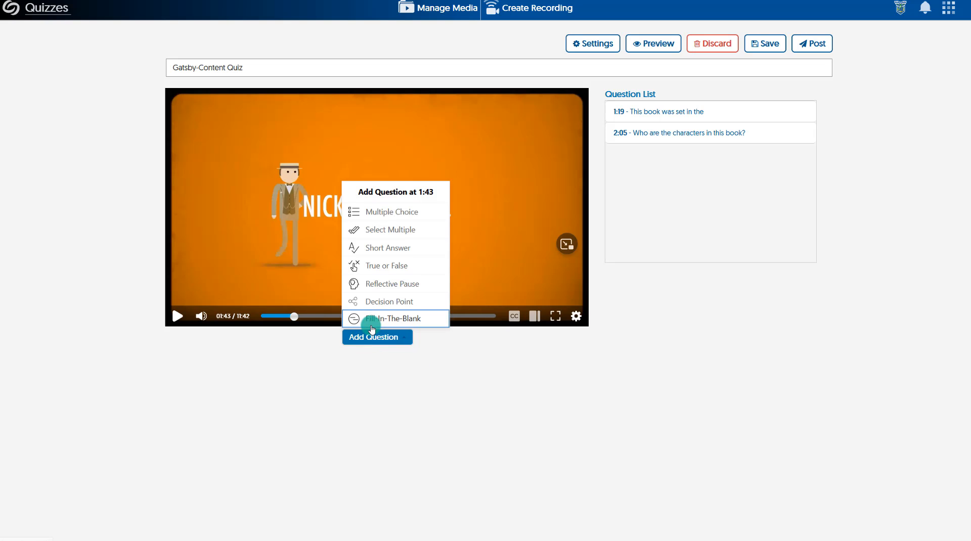
click(369, 317)
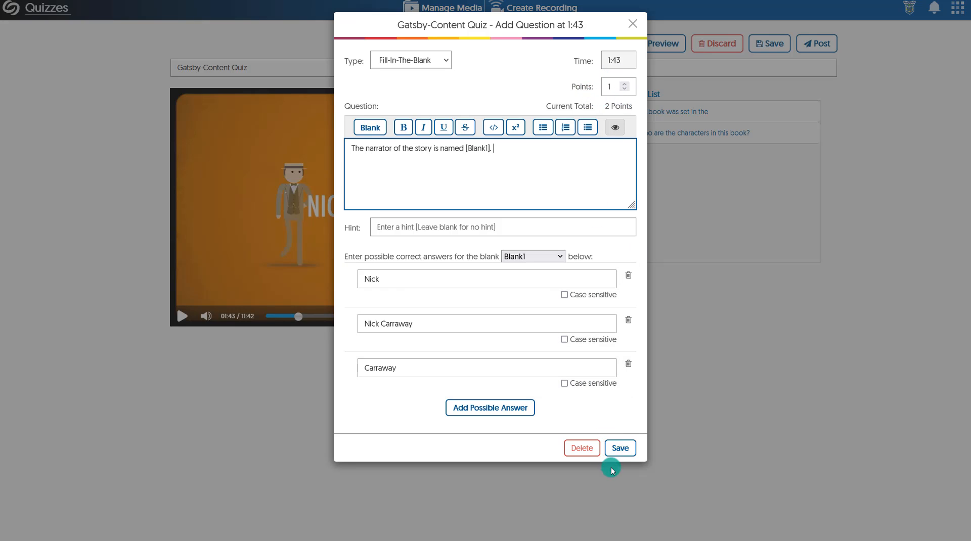
click(620, 448)
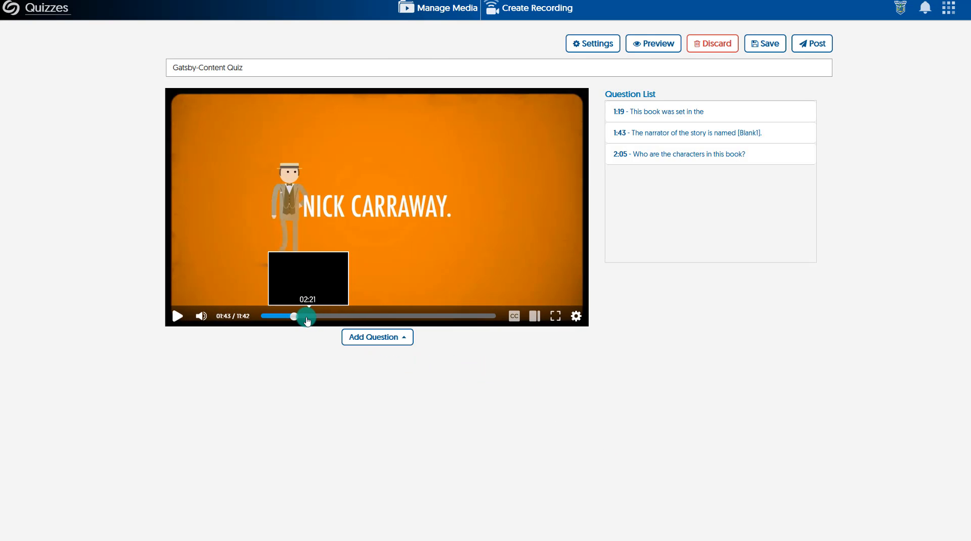
- Start a fill-in-the-blank question at 1:59 reading "Daisy is married to [Blank1].", accepting Tom or Tom Buchanan
click(300, 316)
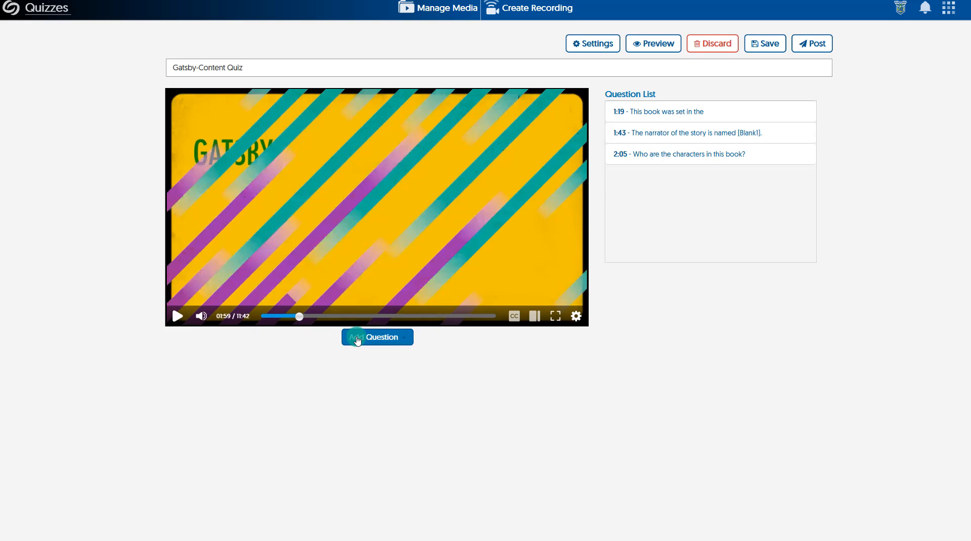
click(358, 339)
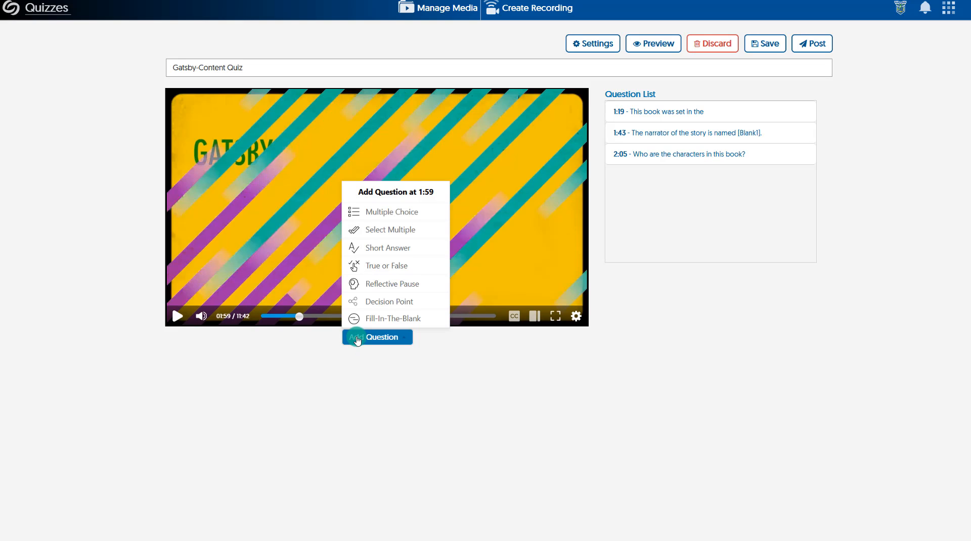
click(375, 319)
text(Daisy is married to)
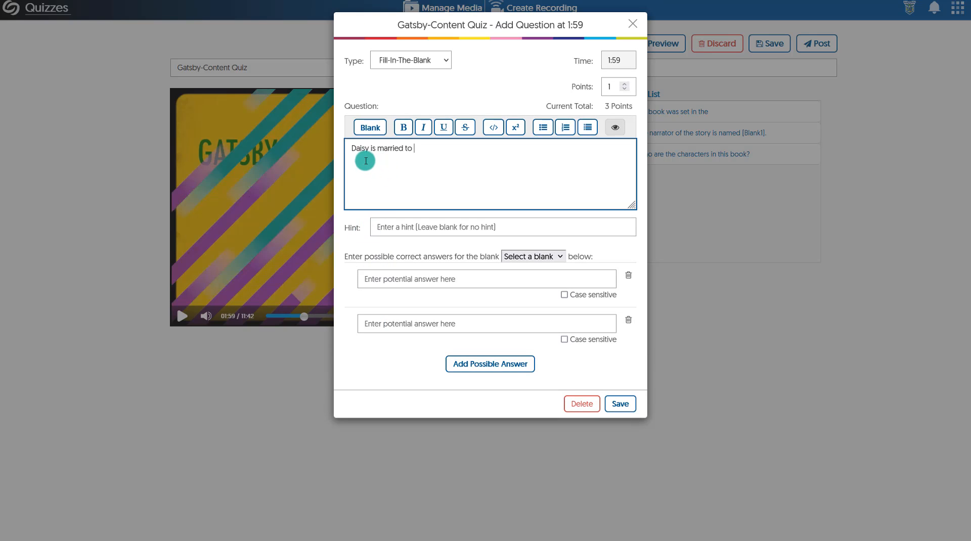
click(371, 127)
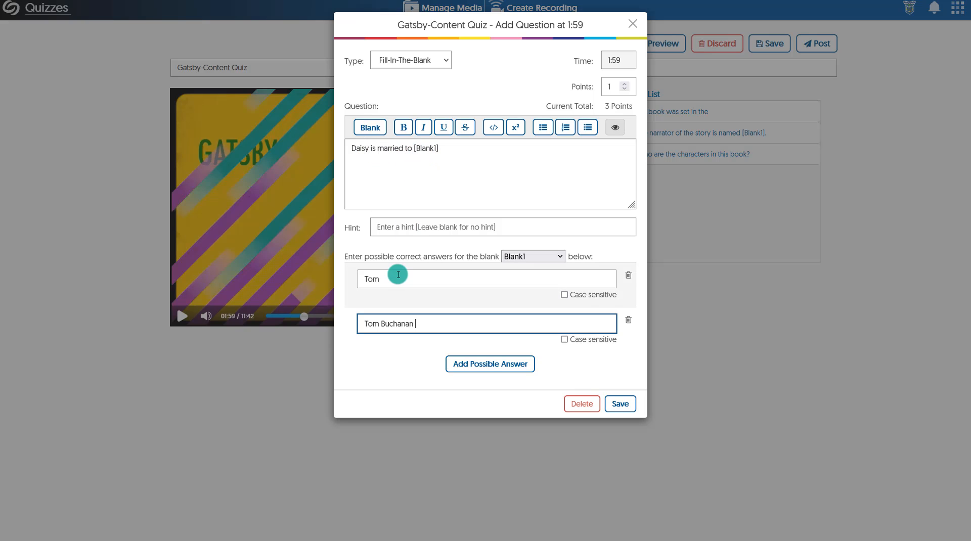
click(440, 150)
text(.)
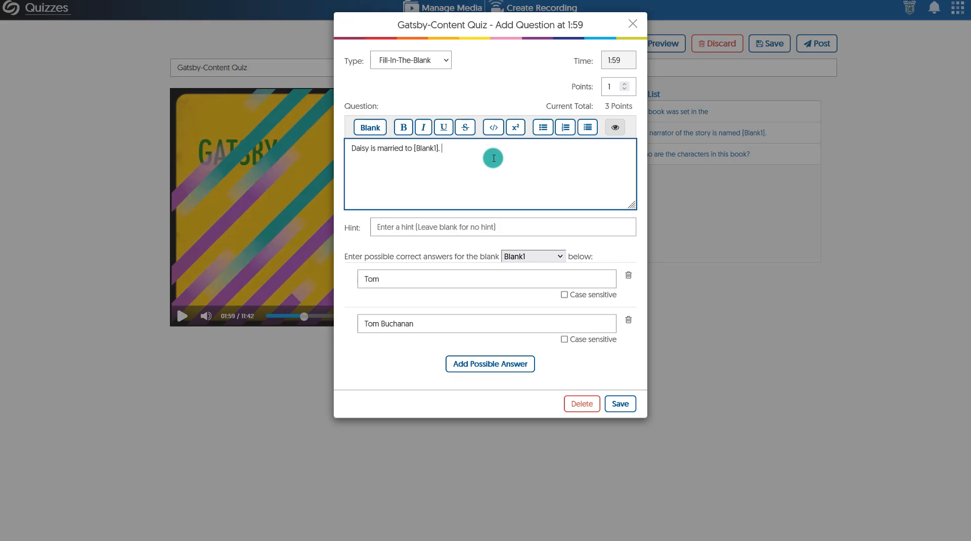
- Extend the question with "[Blank2] is in love with Daisy.", accepting Jay Gatsby or Gatsby for the second blank
click(370, 128)
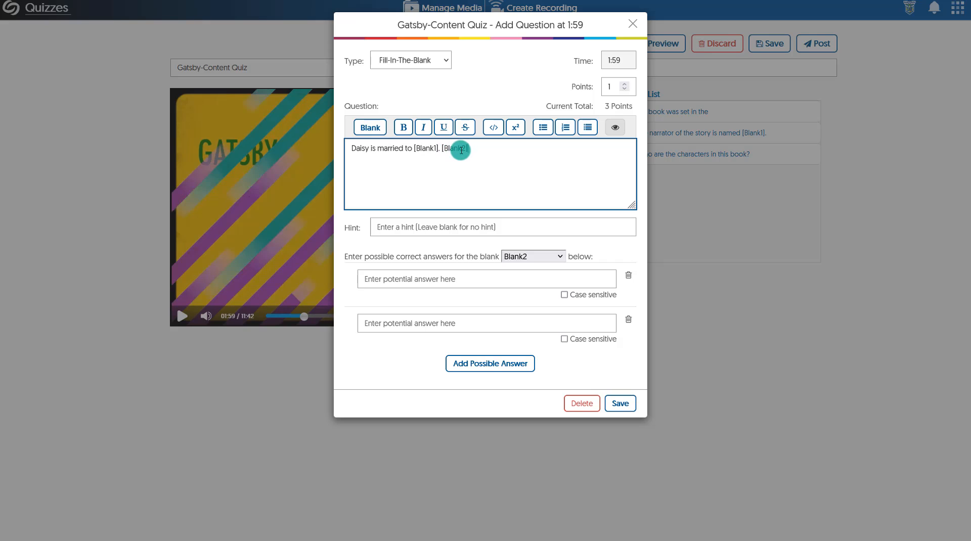
text(is in love with Da)
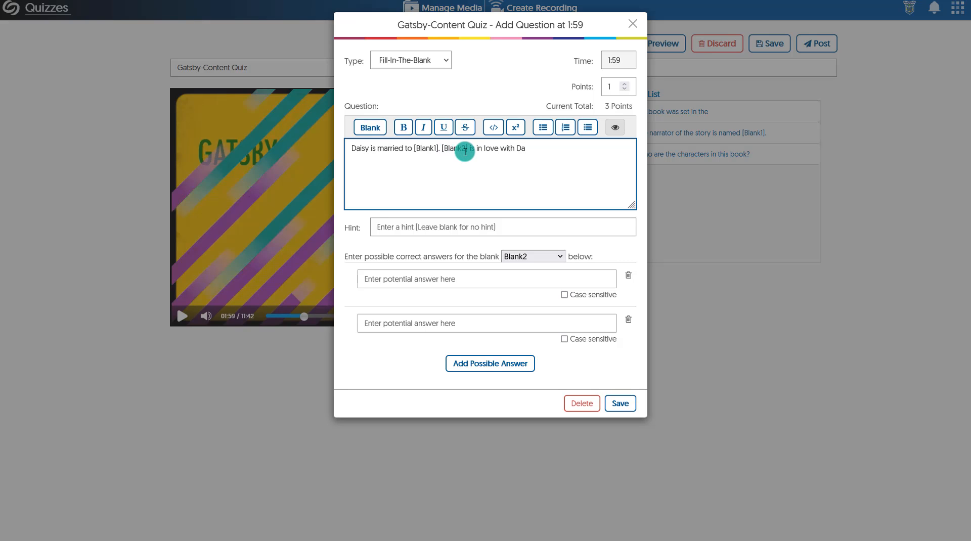
text(isy.)
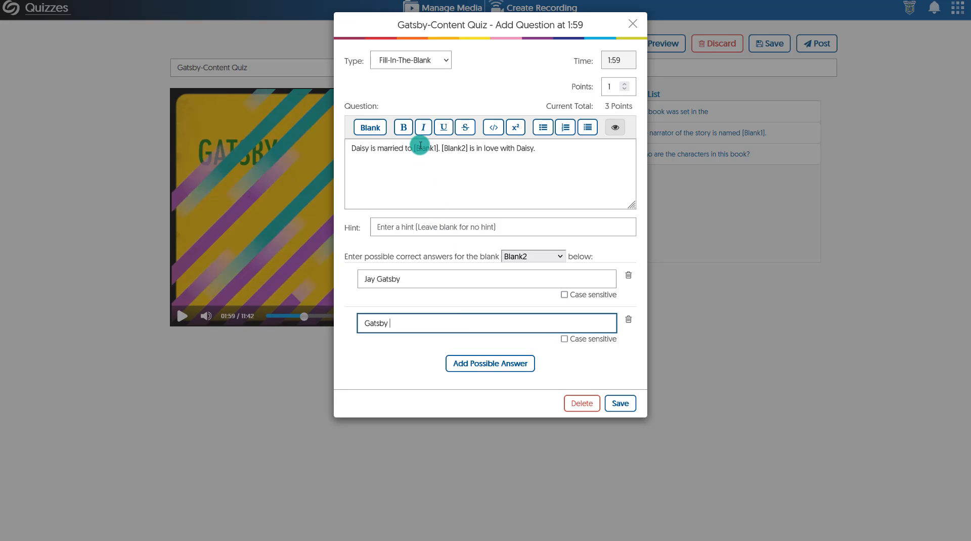
- Check the accepted answers for Blank1 and Blank2, and save the fill-in-the-blank question
click(513, 259)
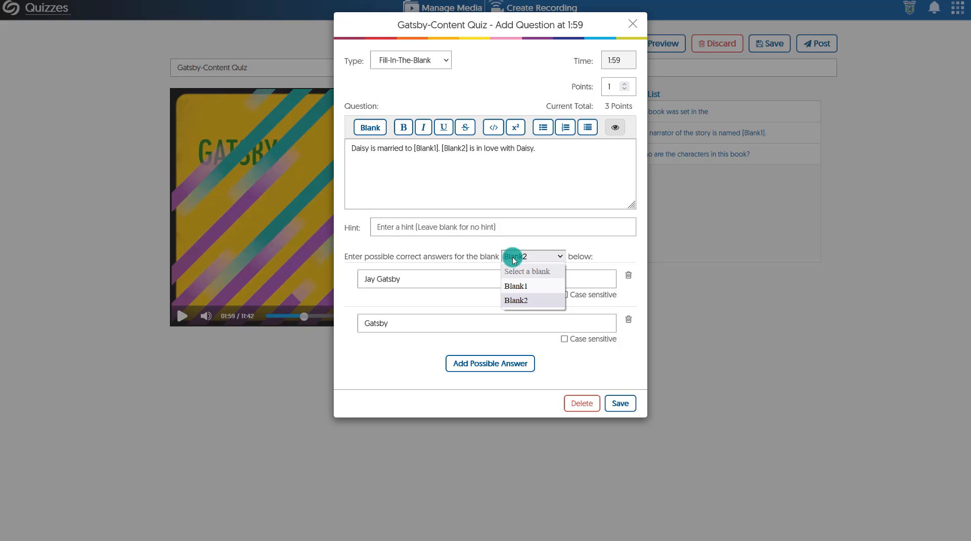
click(516, 284)
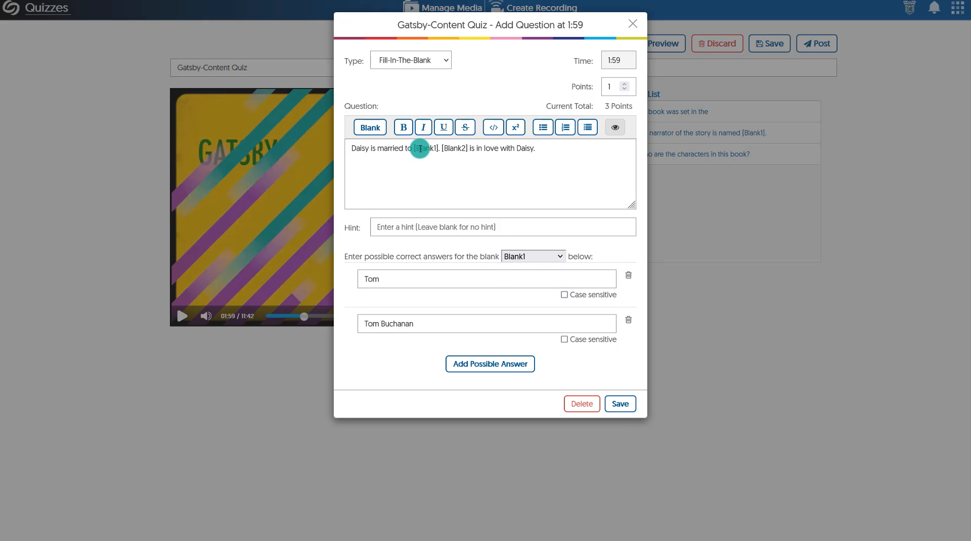
click(517, 261)
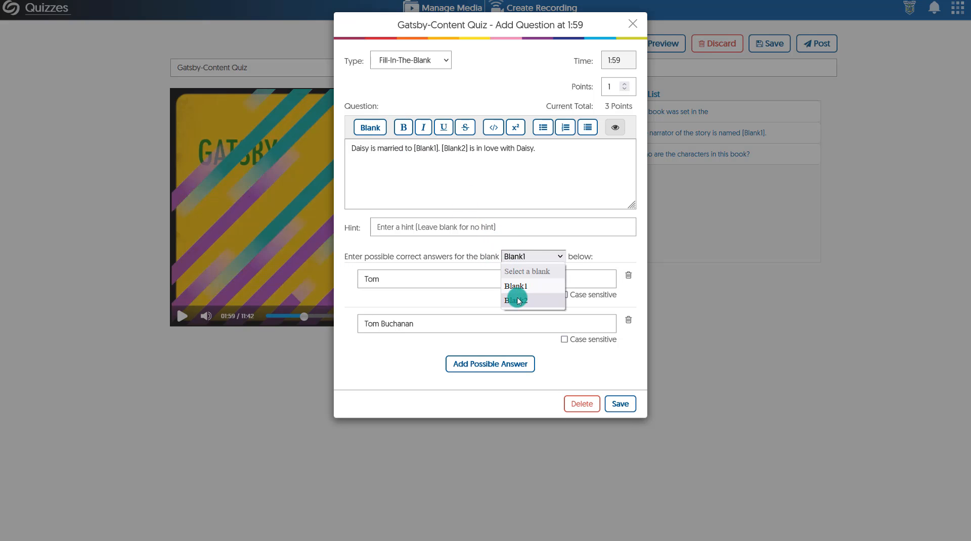
click(517, 297)
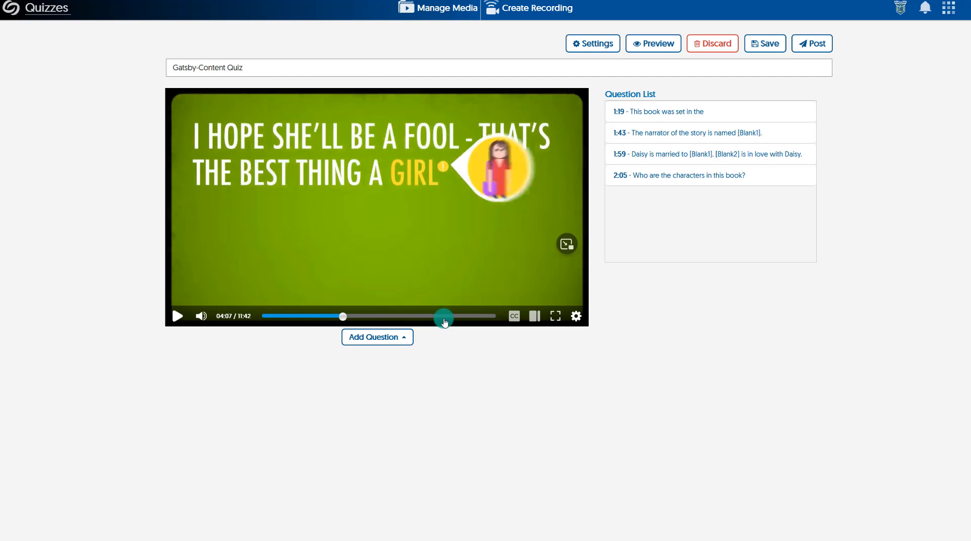
- Add a Reflective Pause at 4:07 asking "What do you think Daisy meant when she said this?" and save it
click(350, 343)
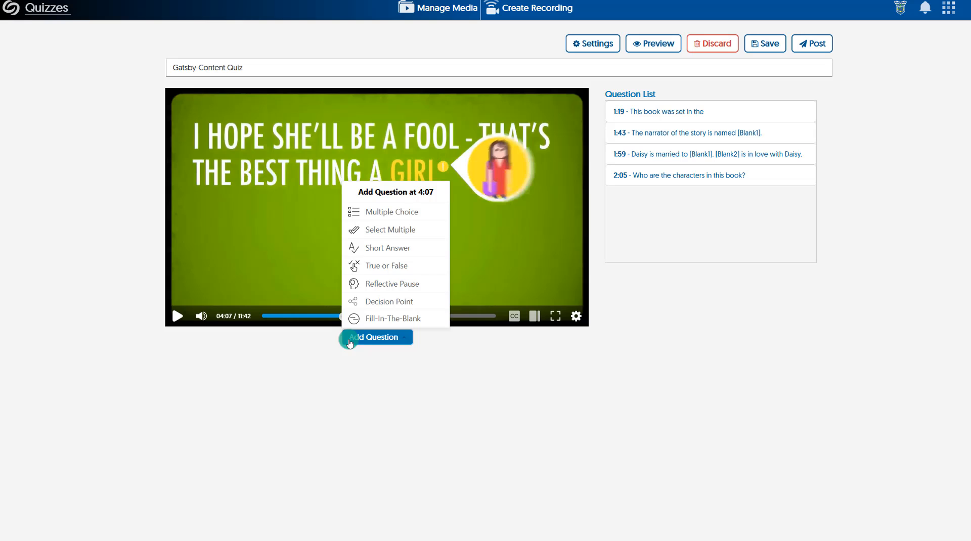
click(363, 289)
click(387, 162)
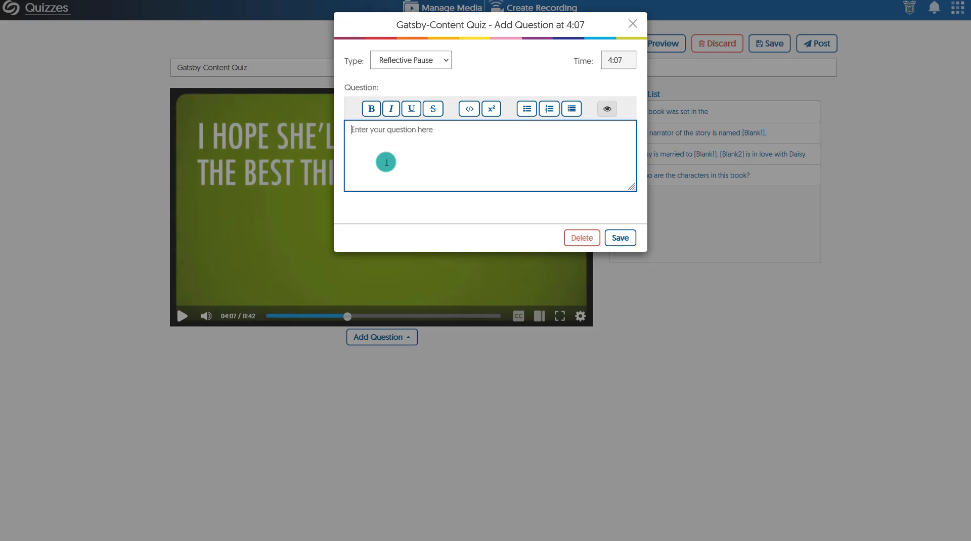
text(What do you think Daisy meant when she said this?)
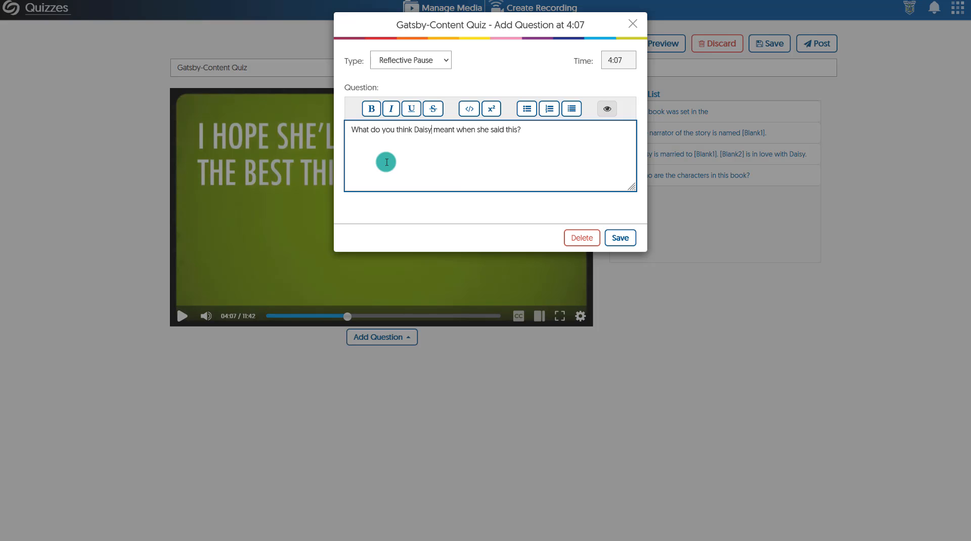
click(620, 238)
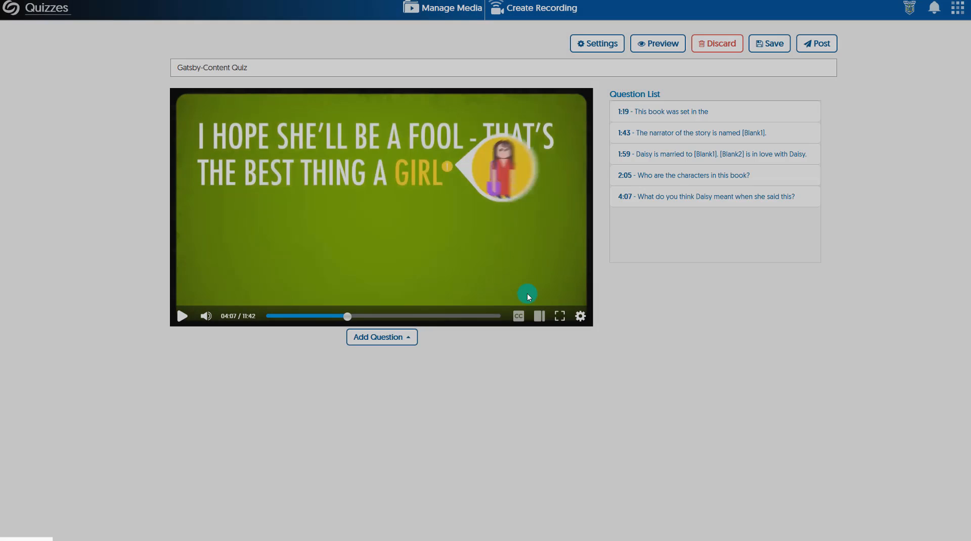
- Add a Short Answer question at 4:23 asking "What does the green light that Gatsby sees across the water symbolize?" and save it
click(351, 318)
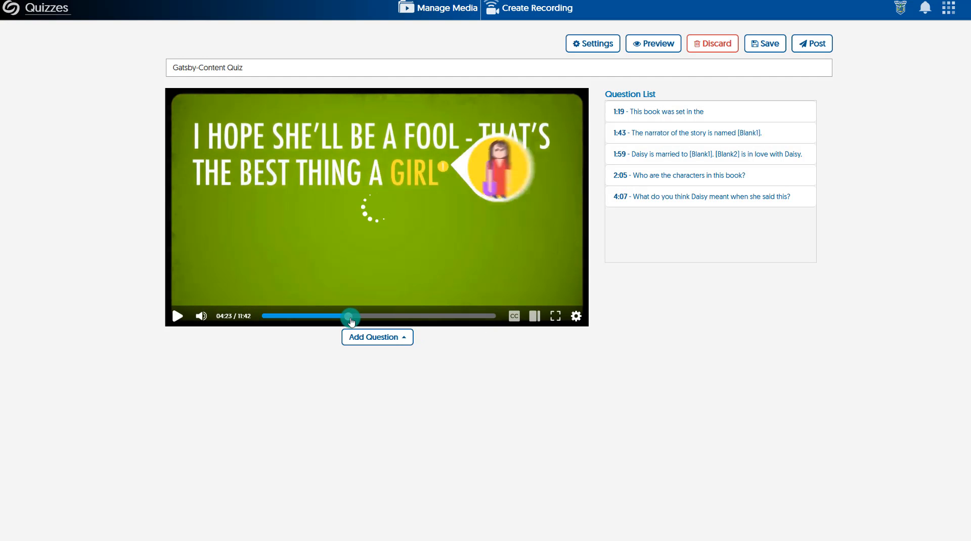
click(360, 341)
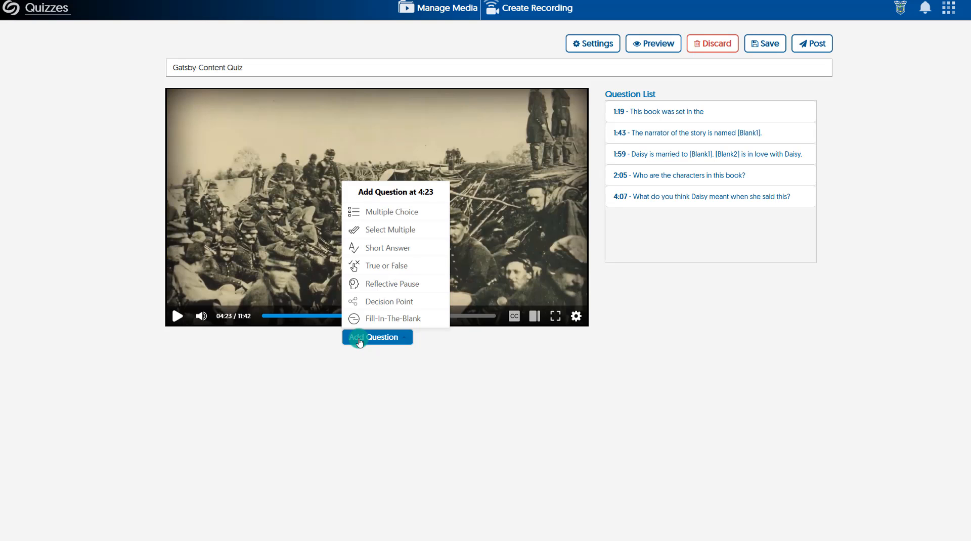
click(395, 253)
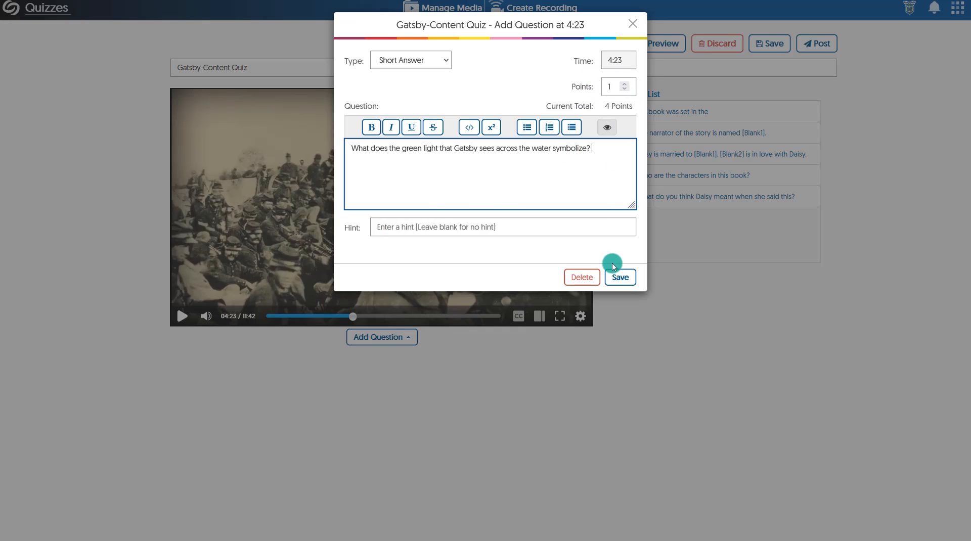
click(610, 284)
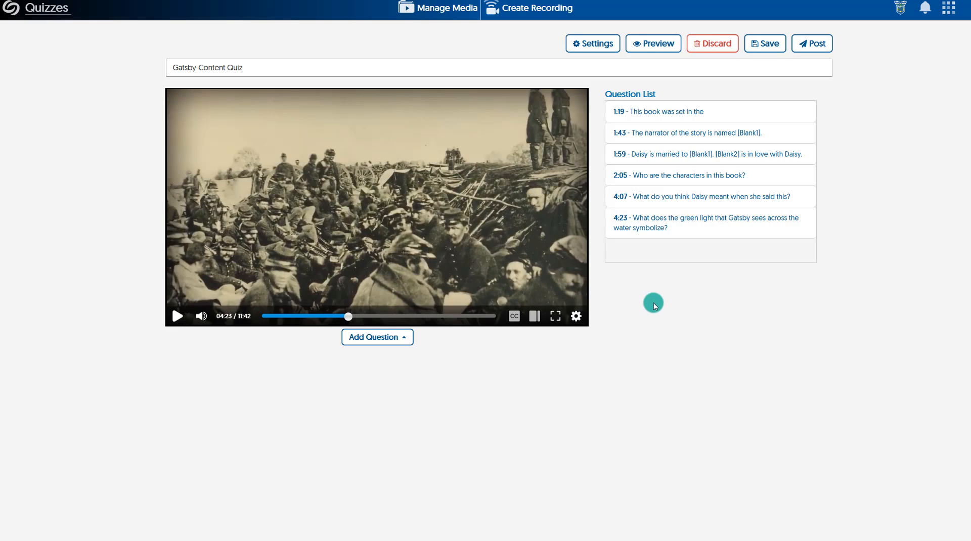
click(379, 338)
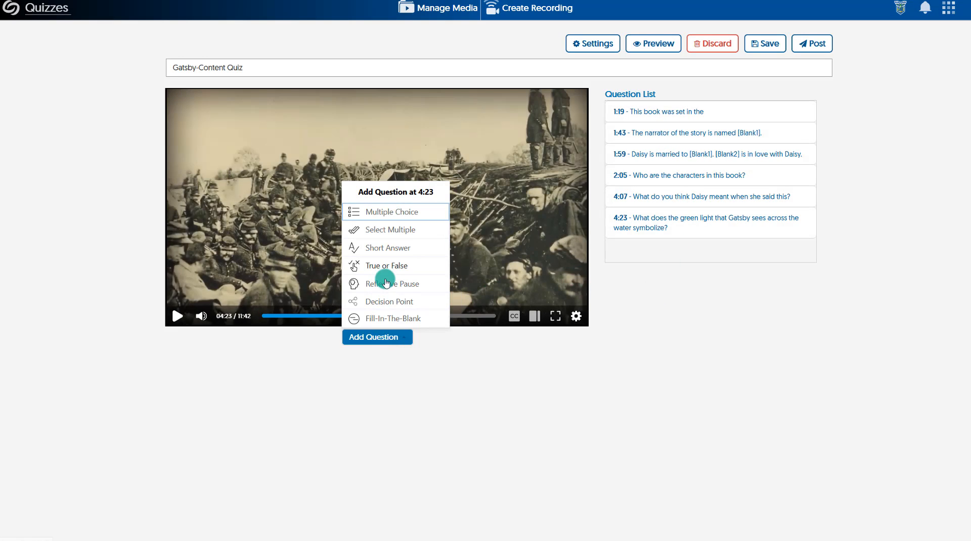
click(478, 355)
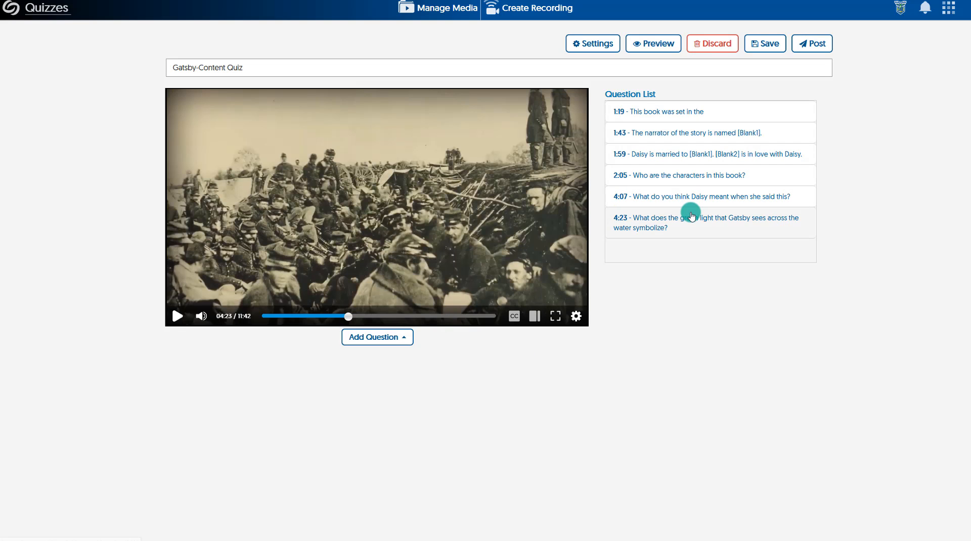
- Set the quiz to record all attempts and send the first attempt to the LMS, and save the settings and the quiz
click(585, 50)
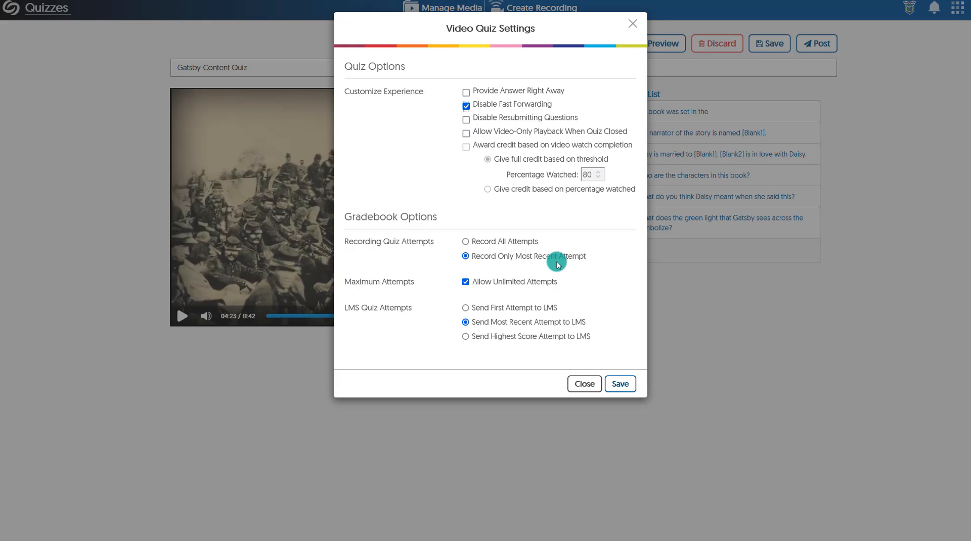
click(526, 247)
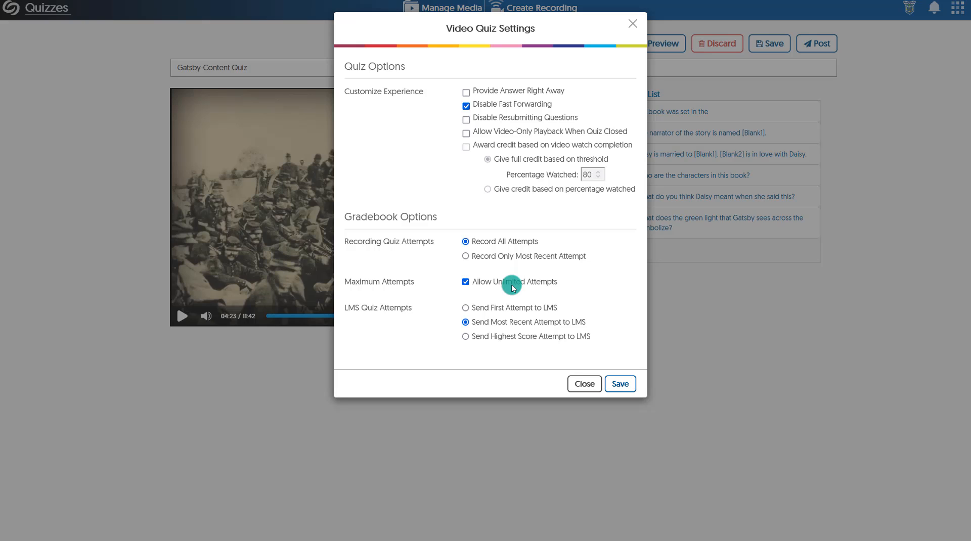
click(466, 282)
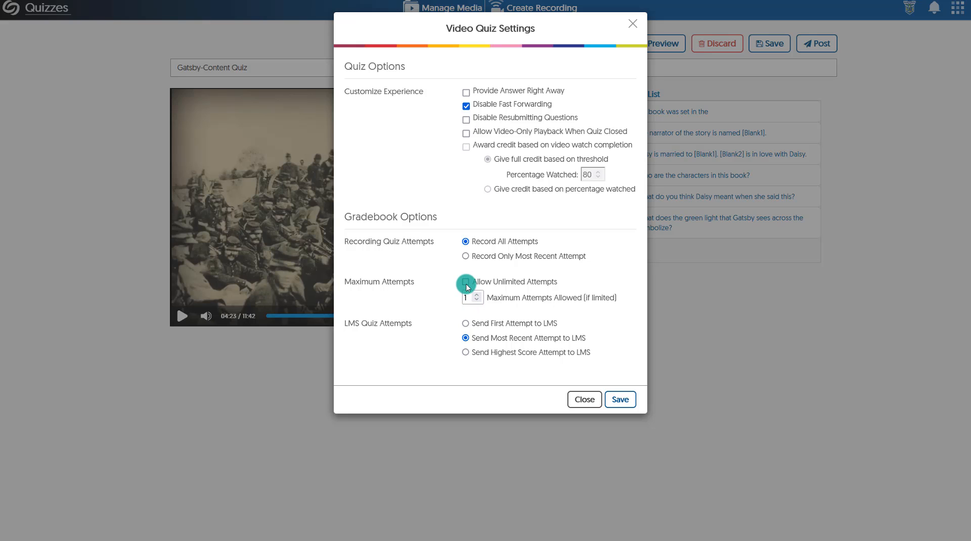
click(464, 282)
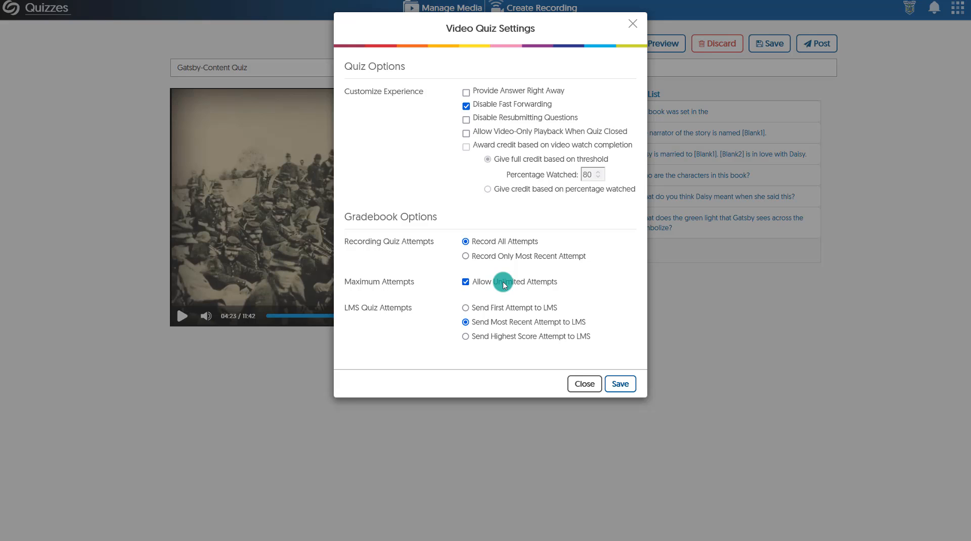
click(484, 310)
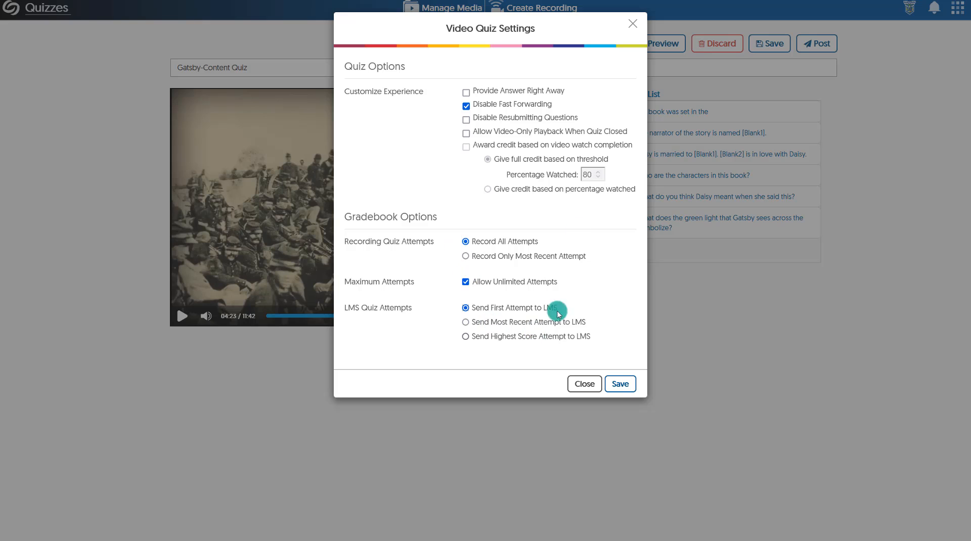
click(629, 393)
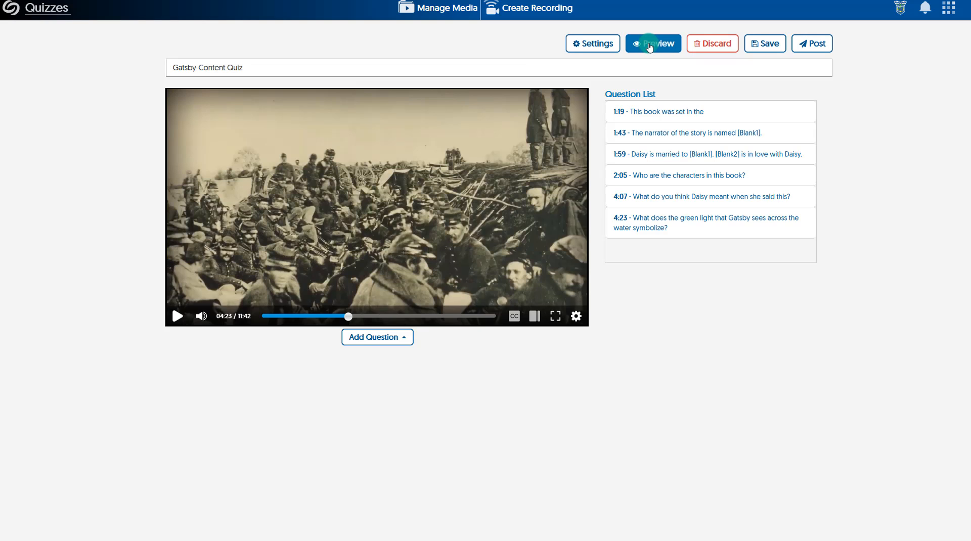
click(766, 45)
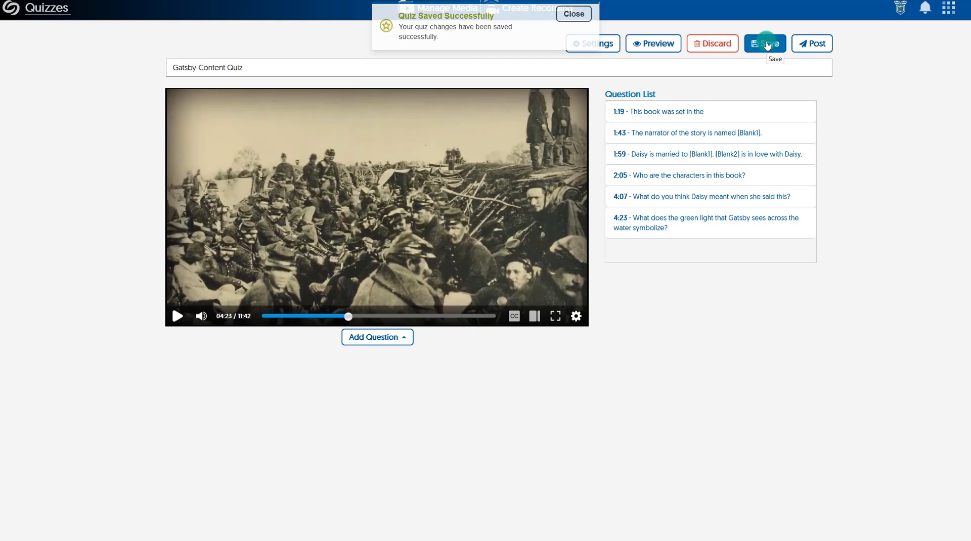
- Post the Gatsby-Content Quiz to the "YuJa Sample - Apr 2022" group
click(817, 49)
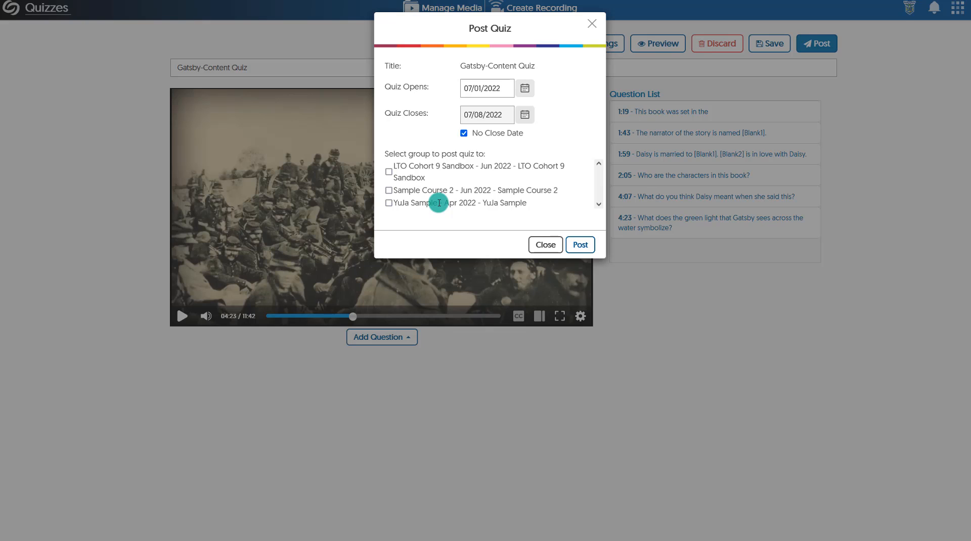
click(389, 204)
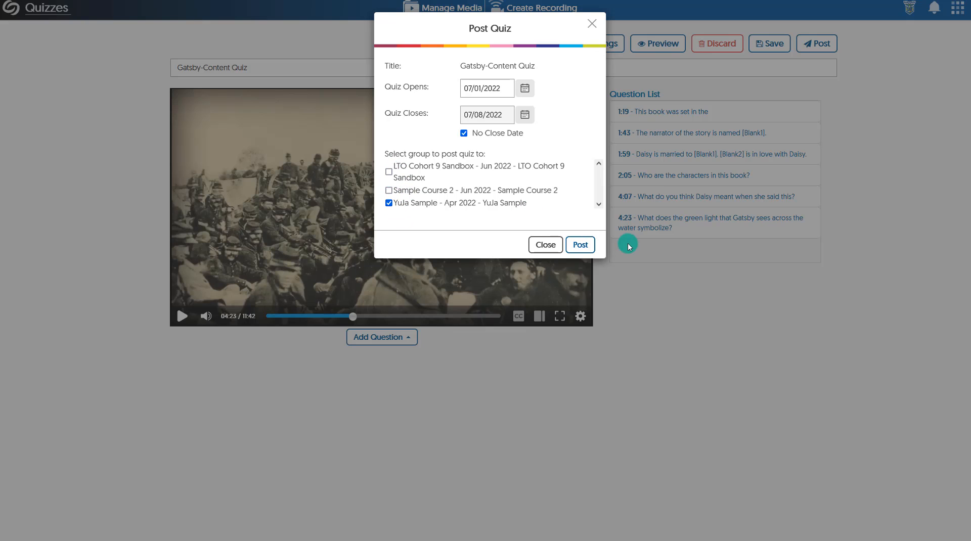
click(581, 245)
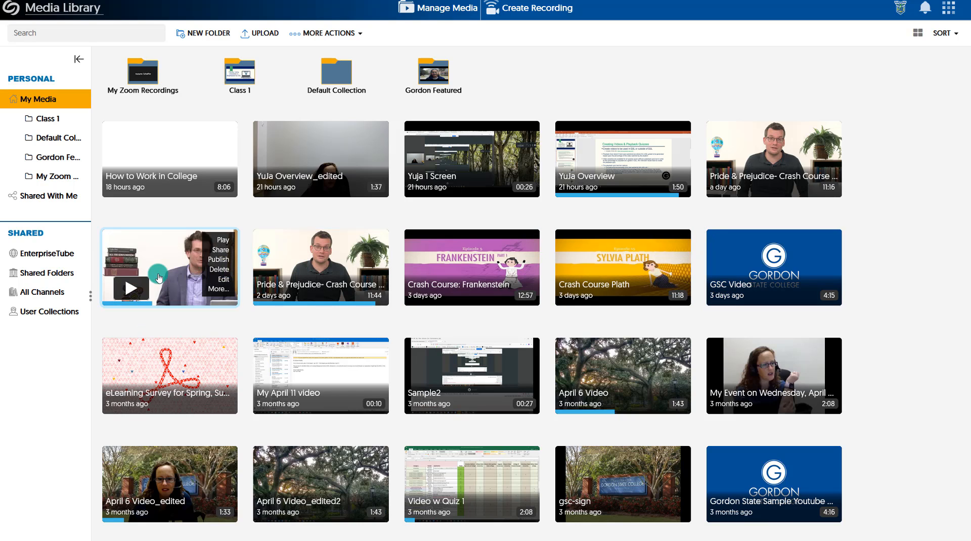
- Open the quizzes in the "Crash Course- Great Gatsby" media details and view the Gatsby-Content Quiz's direct link and embed code
click(211, 288)
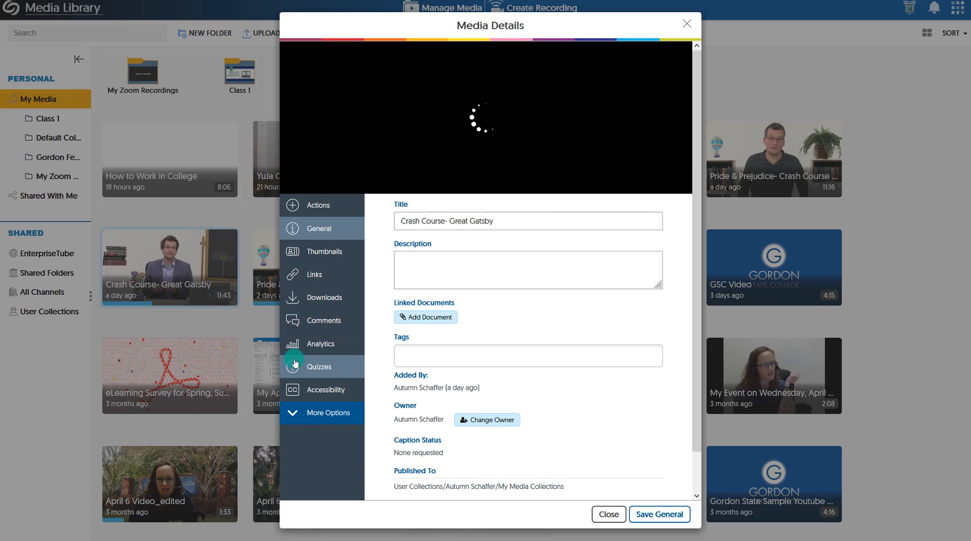
click(299, 371)
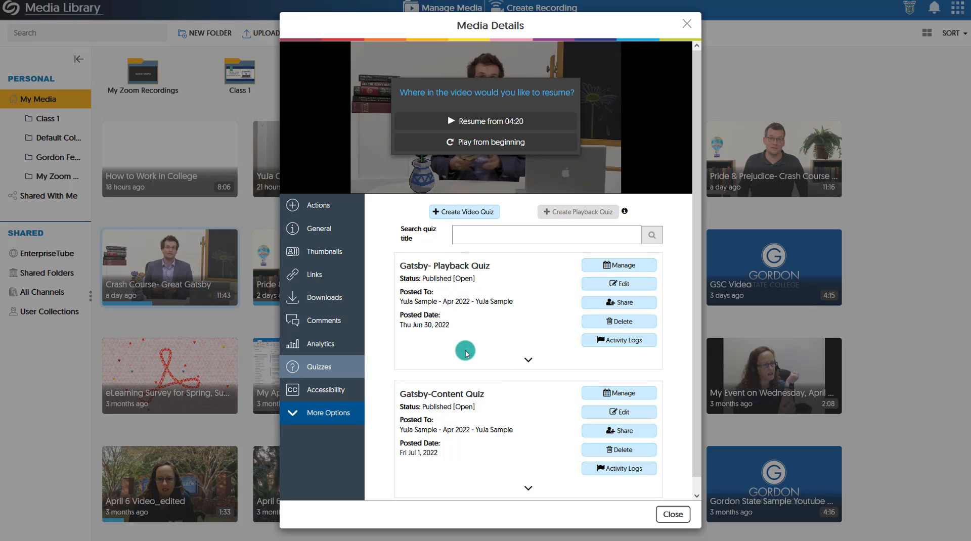
click(530, 491)
click(443, 411)
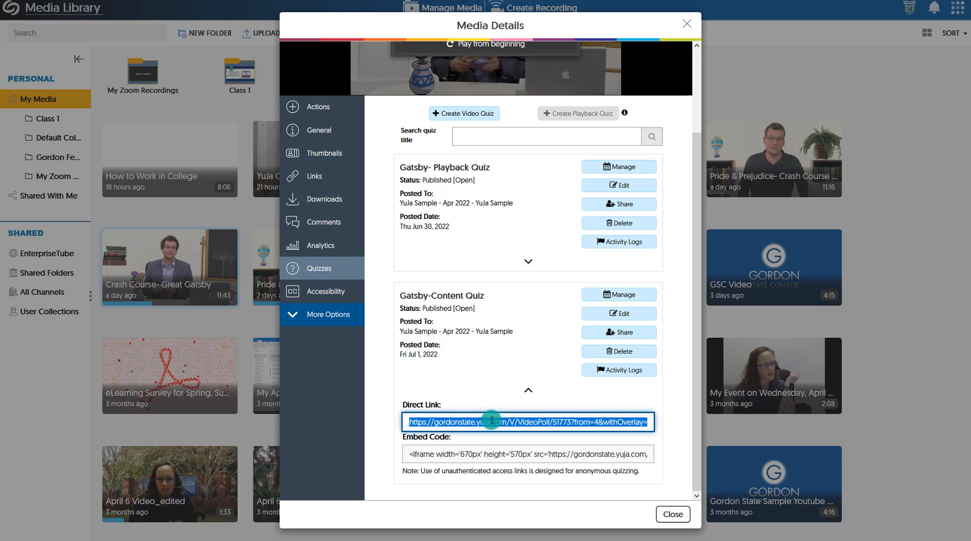
- View the direct link of the "Crash Course- Great Gatsby" video itself and close its media details
click(321, 184)
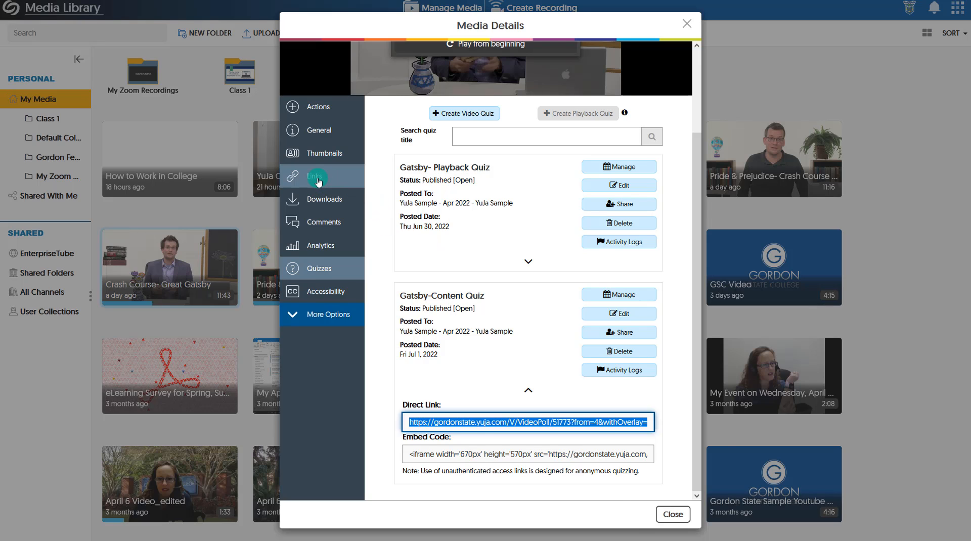
click(418, 226)
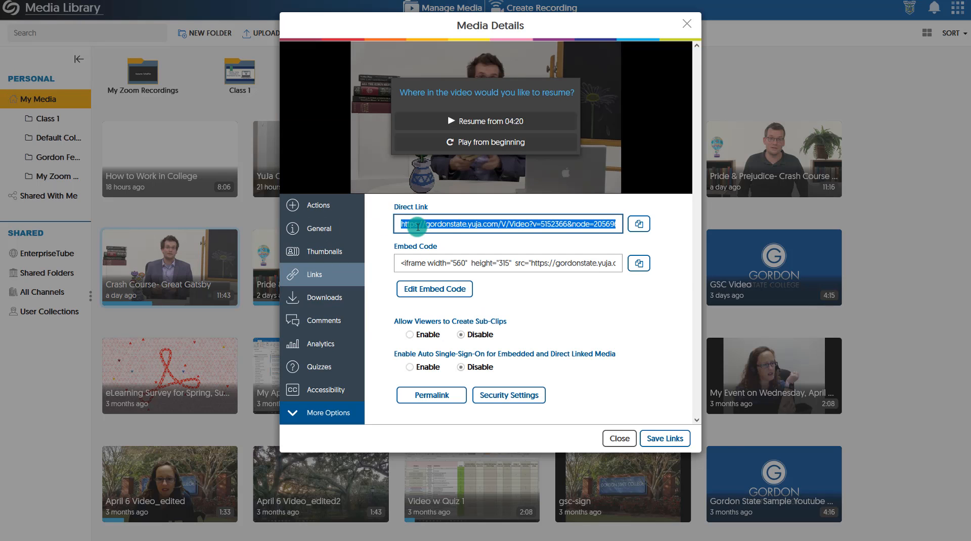
click(326, 281)
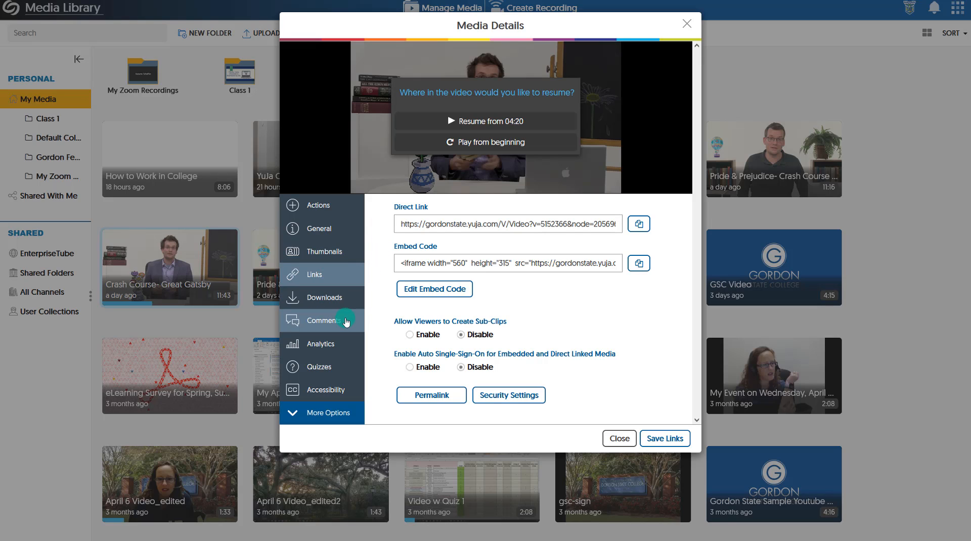
click(610, 441)
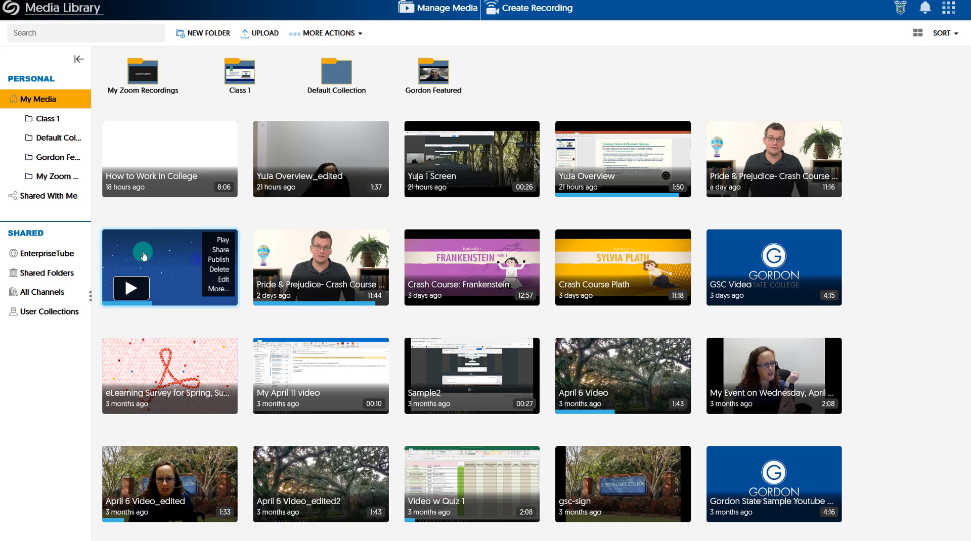
- Switch to the YuJa Sample course in the LMS, open YuJa Media Chooser from the Gatsby module's existing activities, and browse the available videos
click(423, 13)
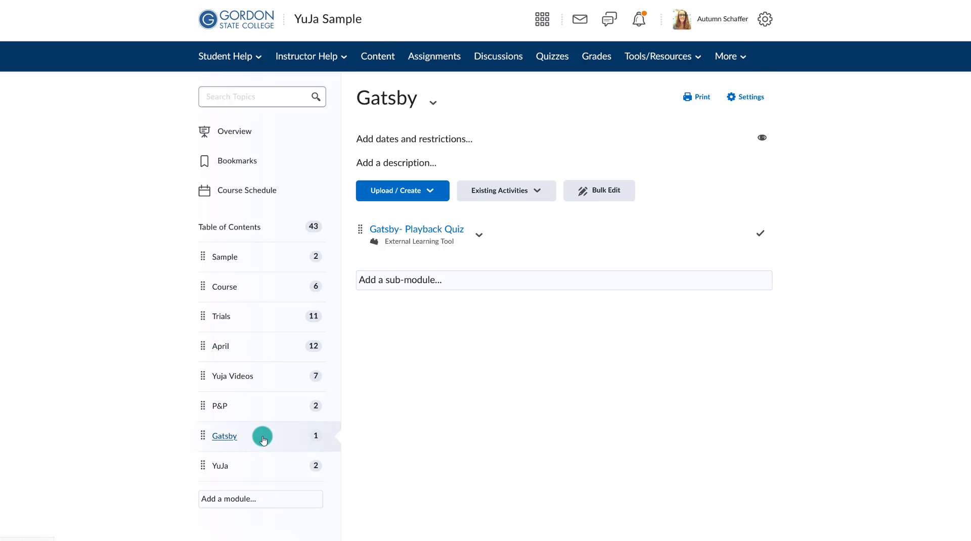
click(526, 197)
scroll(516, 320, down, 4)
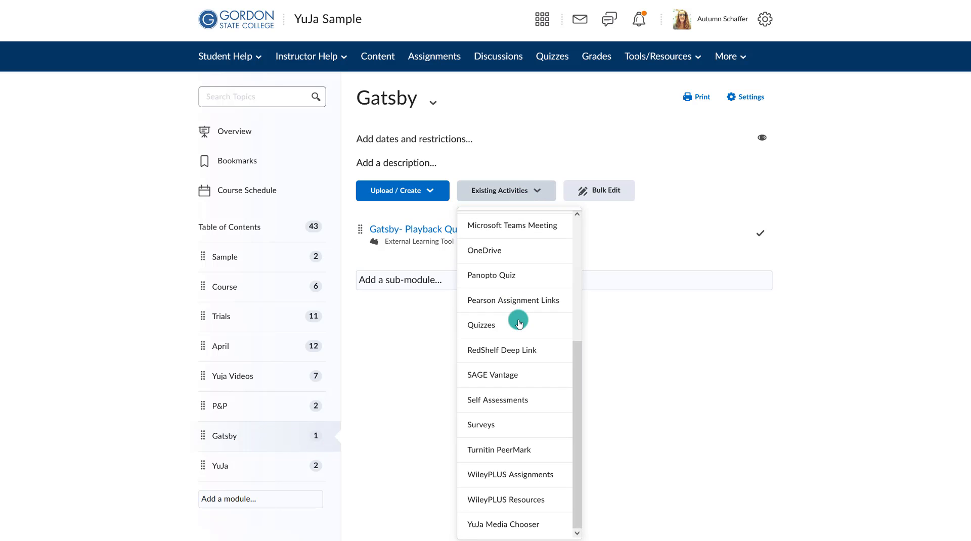
click(506, 524)
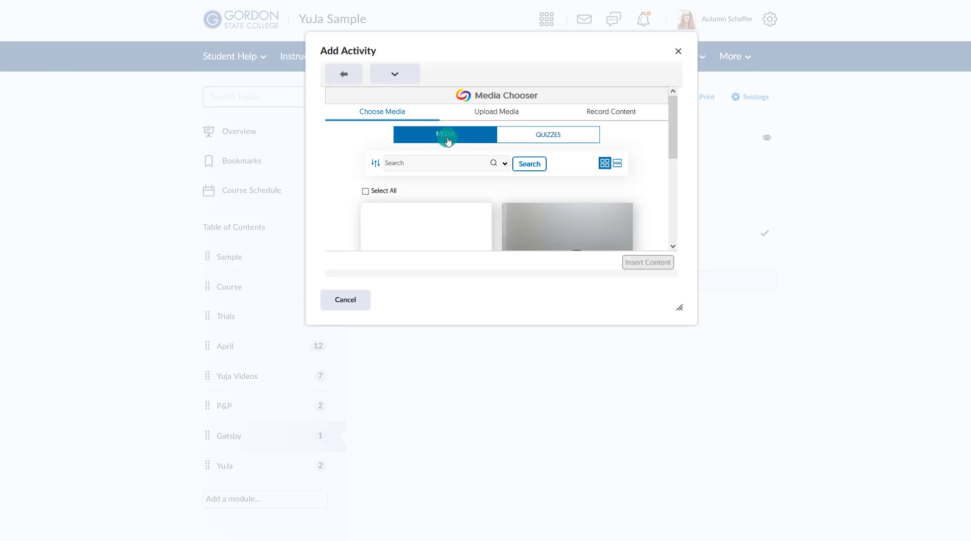
scroll(448, 141, down, 2)
scroll(448, 141, down, 2)
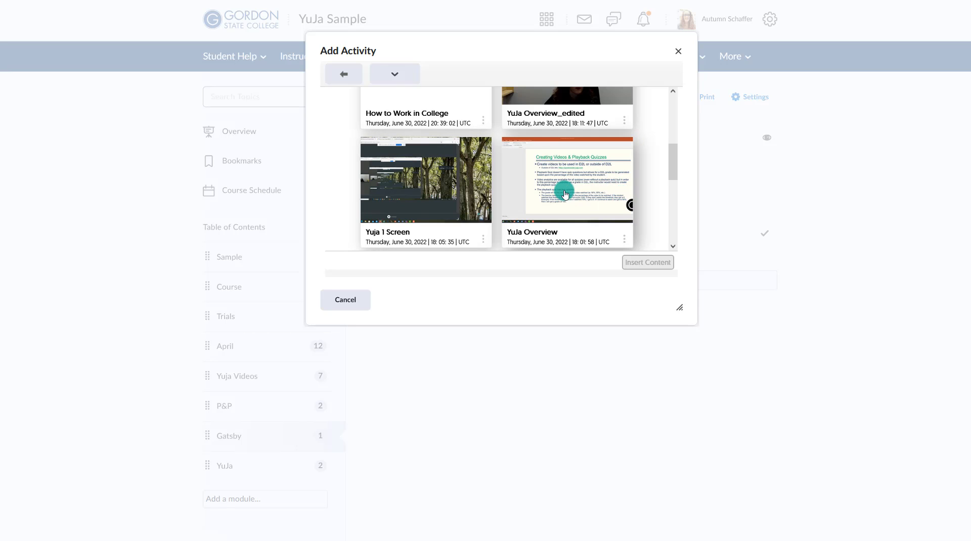
scroll(564, 194, down, 5)
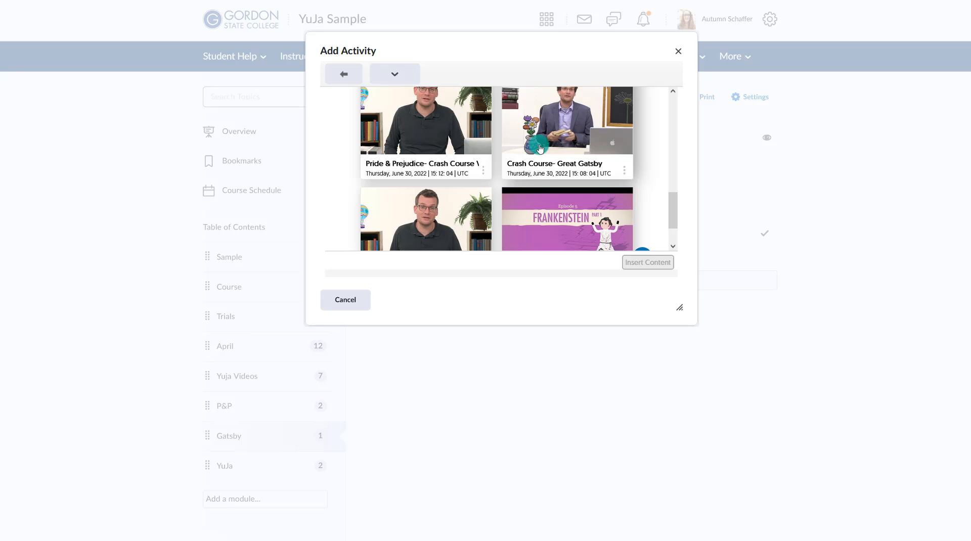
scroll(481, 172, up, 10)
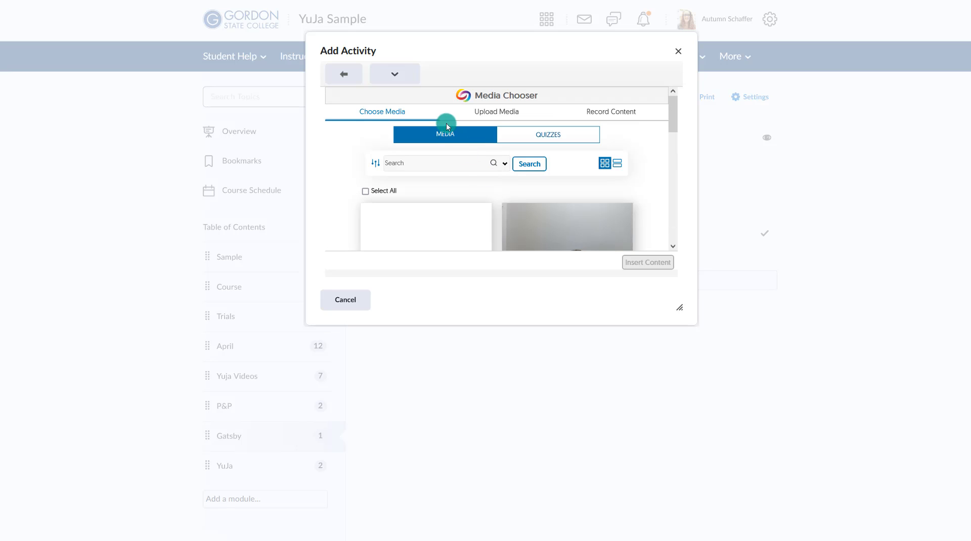
- Insert the Gatsby-Content Quiz from the Media Chooser's quizzes into the Gatsby module
click(540, 139)
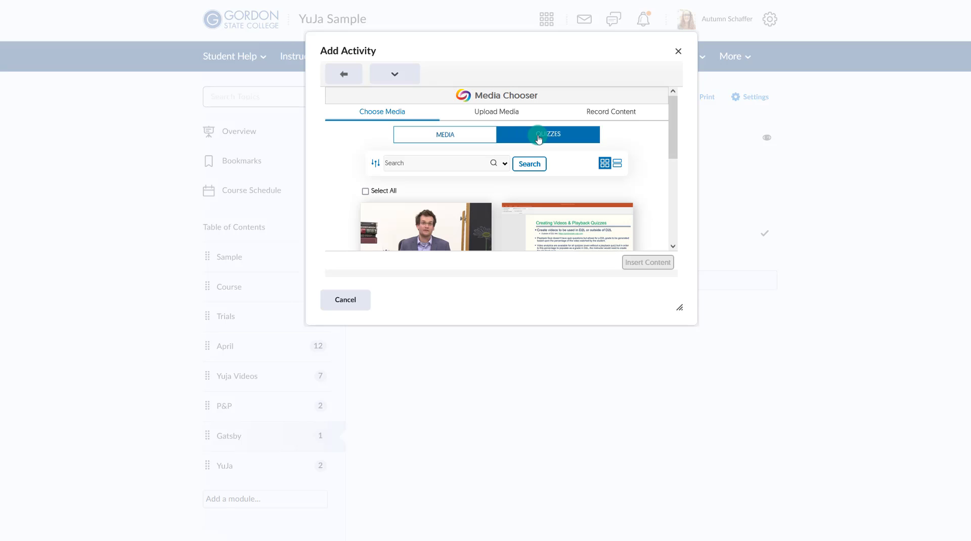
scroll(536, 152, down, 2)
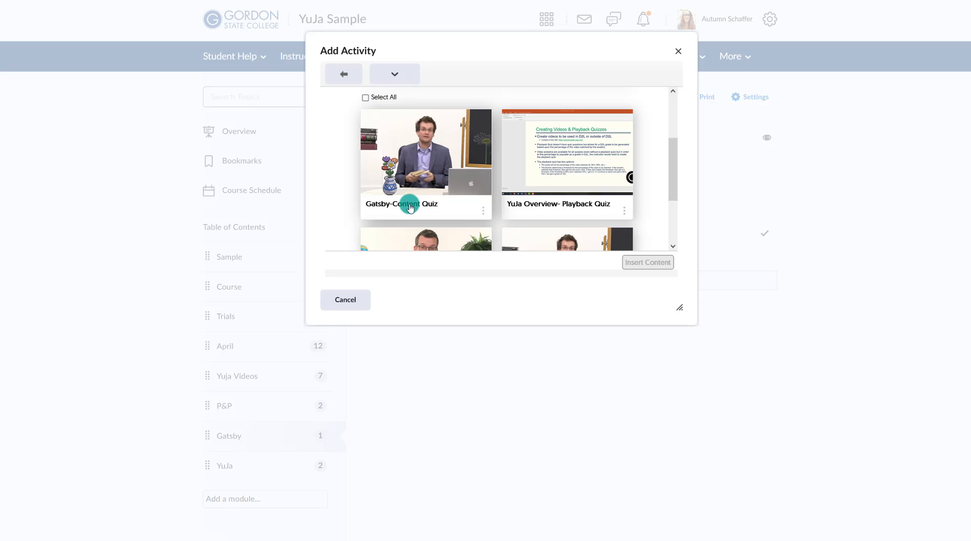
click(413, 162)
click(648, 262)
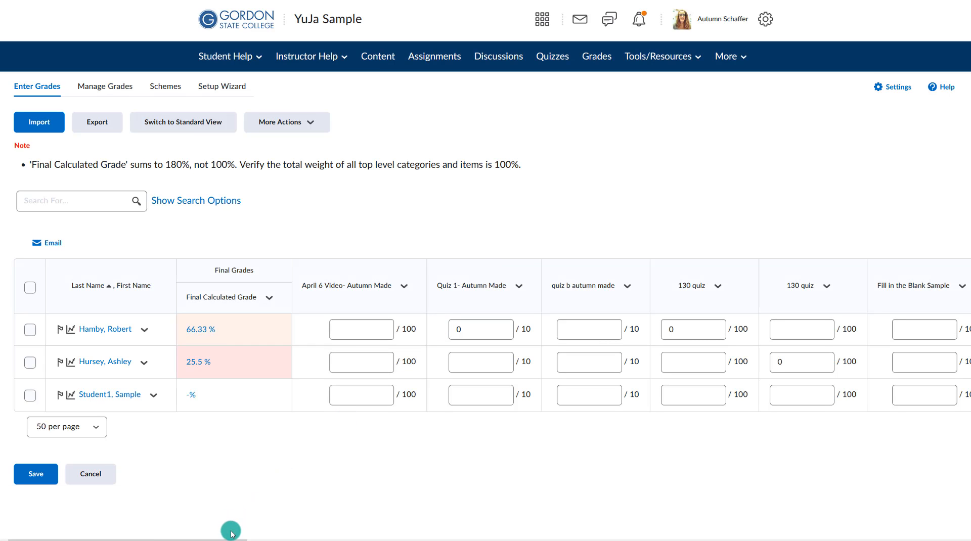
- Examine the Gatsby-Content Quiz and YuJa Overview- Playback Quiz columns in the YuJa Sample gradebook
drag(232, 540, 900, 522)
click(782, 329)
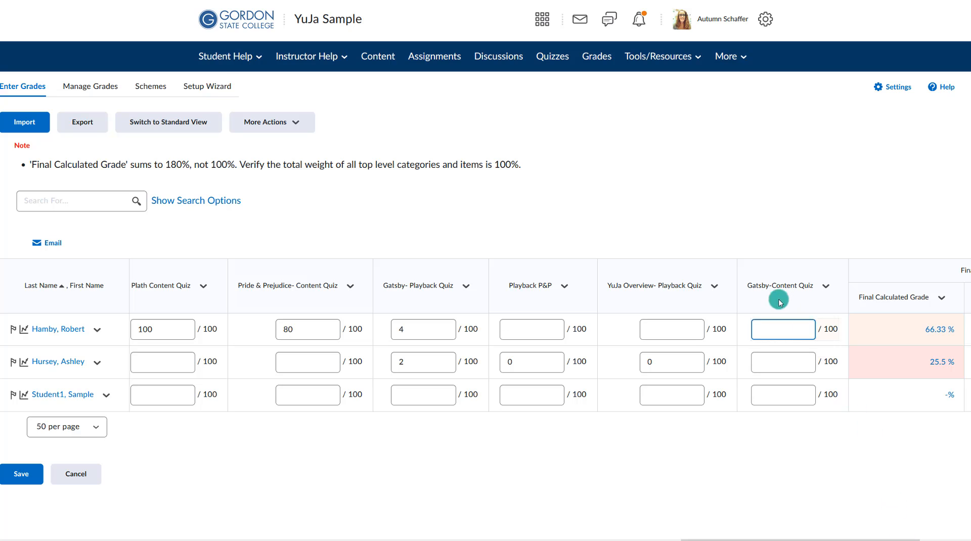
click(661, 396)
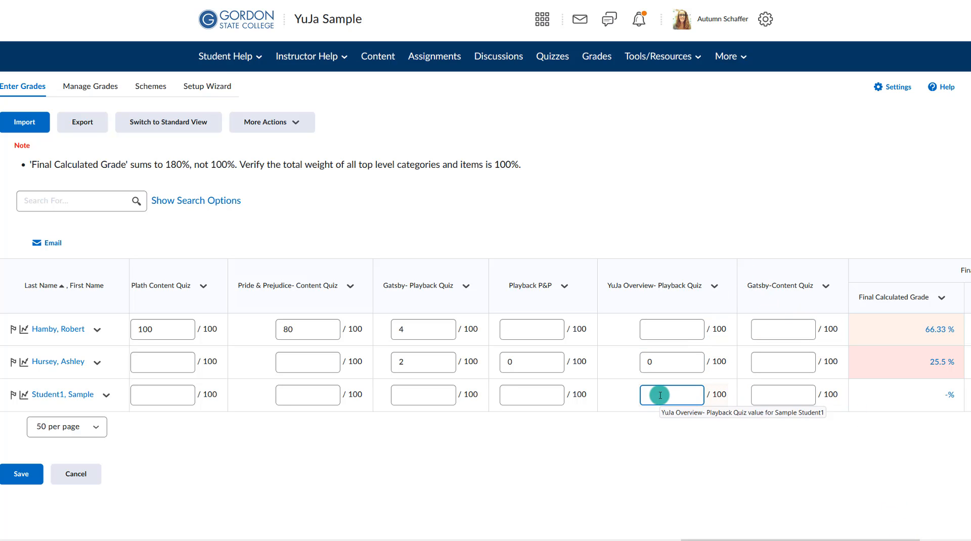
click(720, 430)
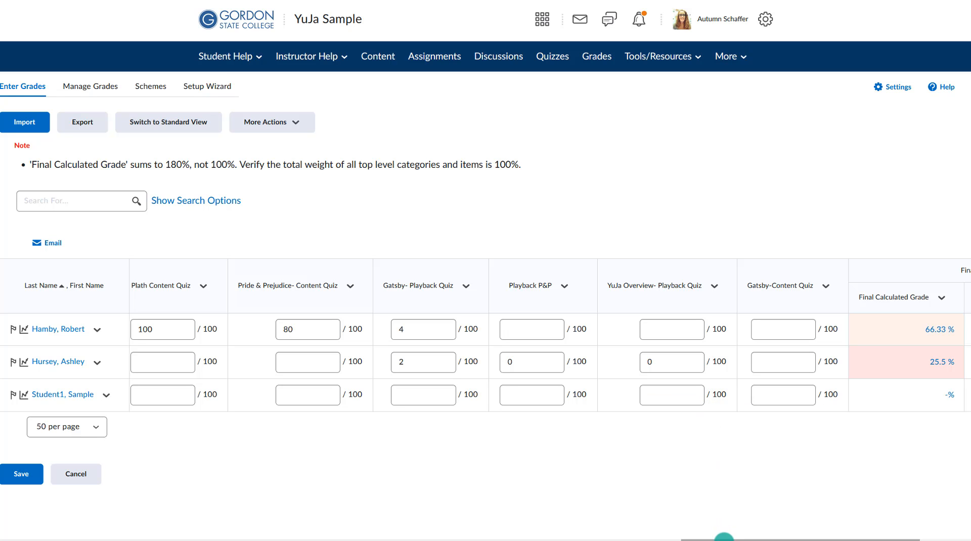
- View the course as the impersonated student, open the Gatsby-Content Quiz in the Gatsby module, and start its video
drag(724, 539, 87, 531)
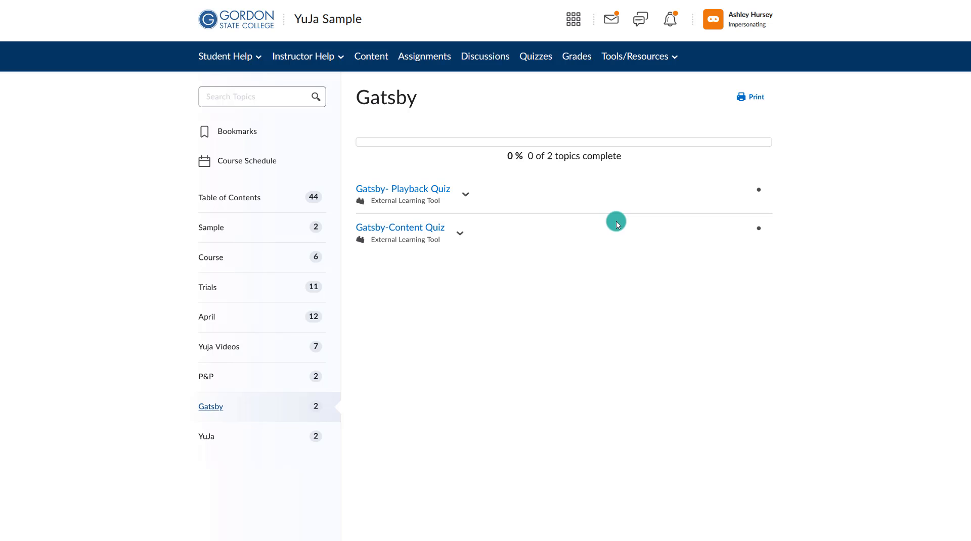
click(418, 229)
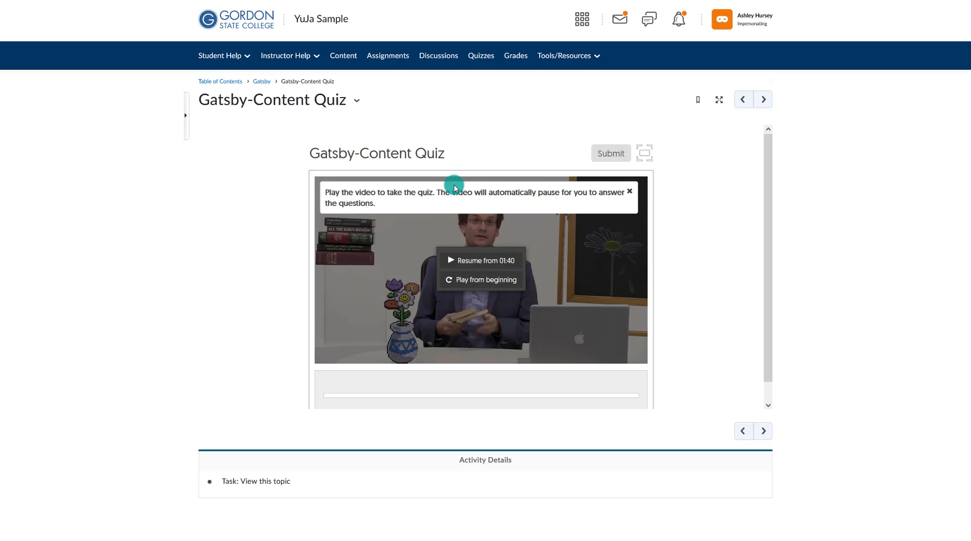
click(481, 266)
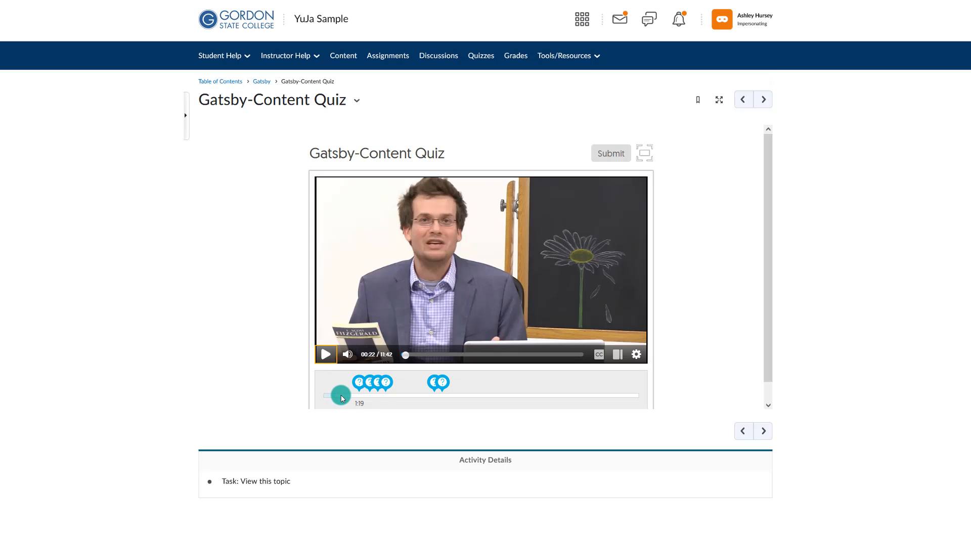
- Answer the Daisy fill-in-the-blank question with Tom and Gatsby, and the characters question with Jay Gatsby and F. Scott Fitzgerald, saving both
click(436, 388)
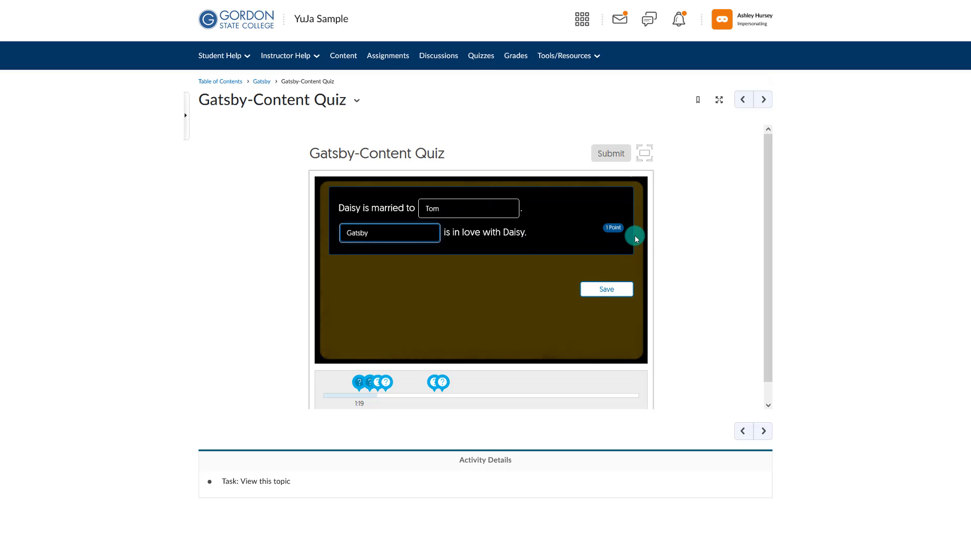
click(632, 294)
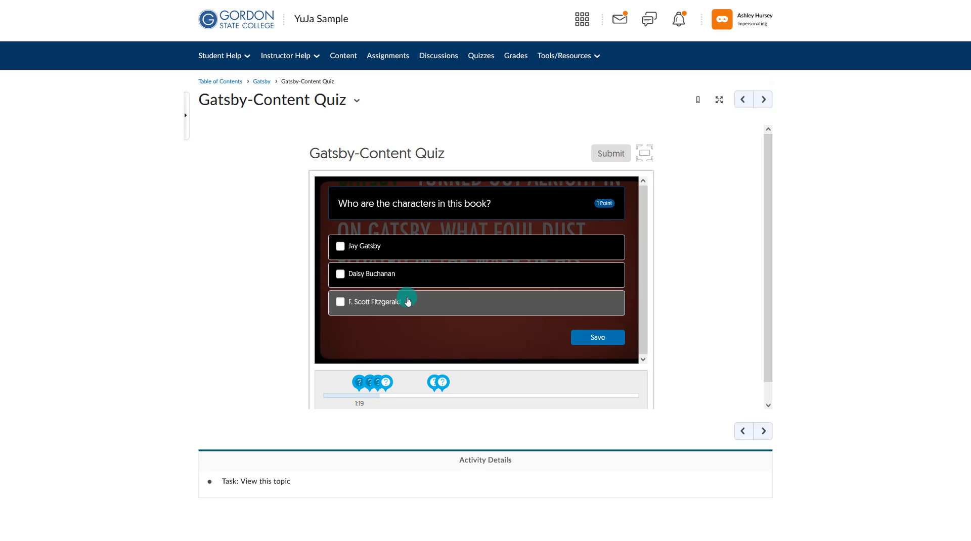
click(400, 256)
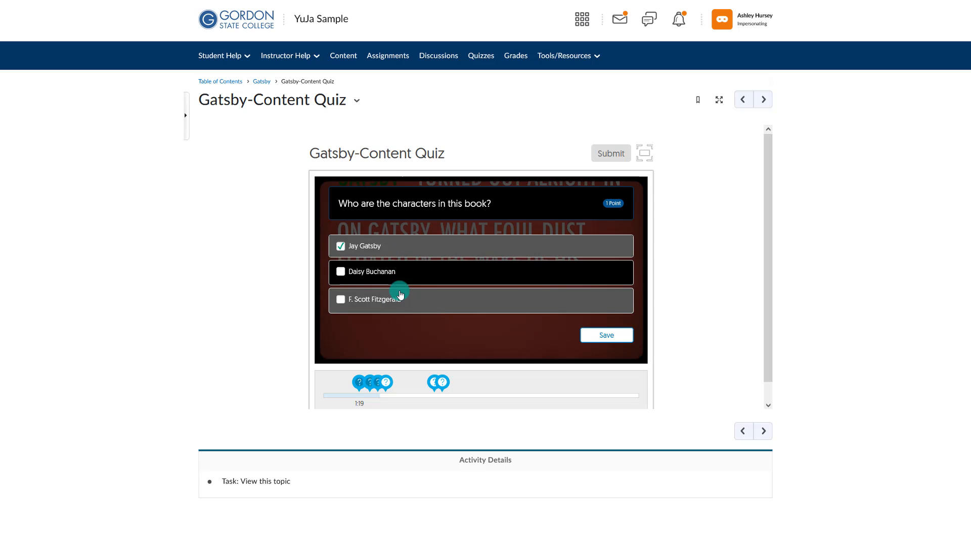
click(397, 302)
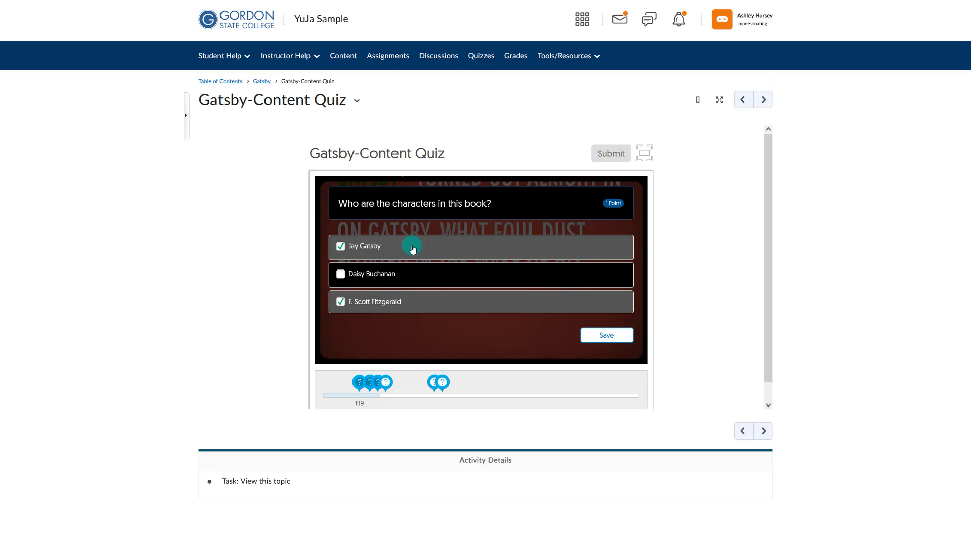
click(583, 335)
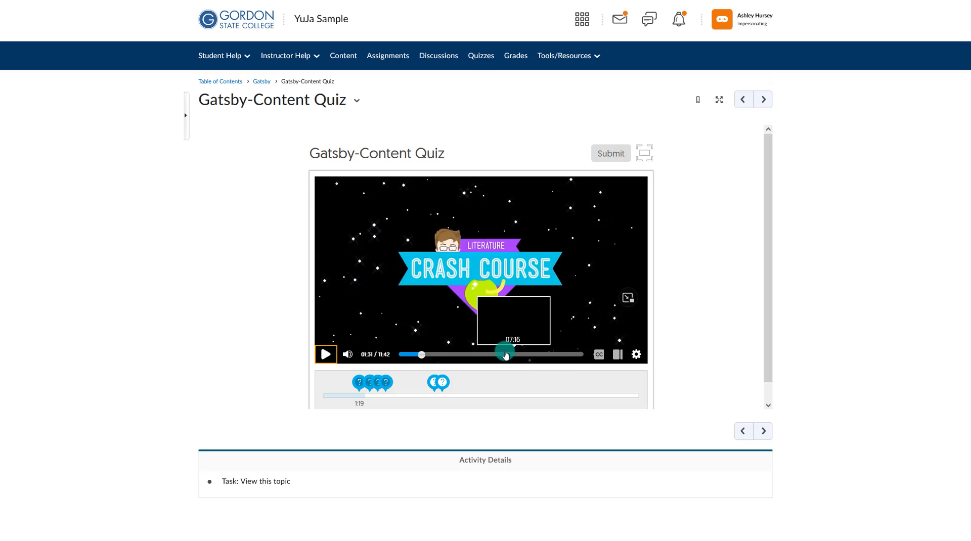
- Return to the 1:19 question about when the book was set, save its answer, and pause the video
click(366, 370)
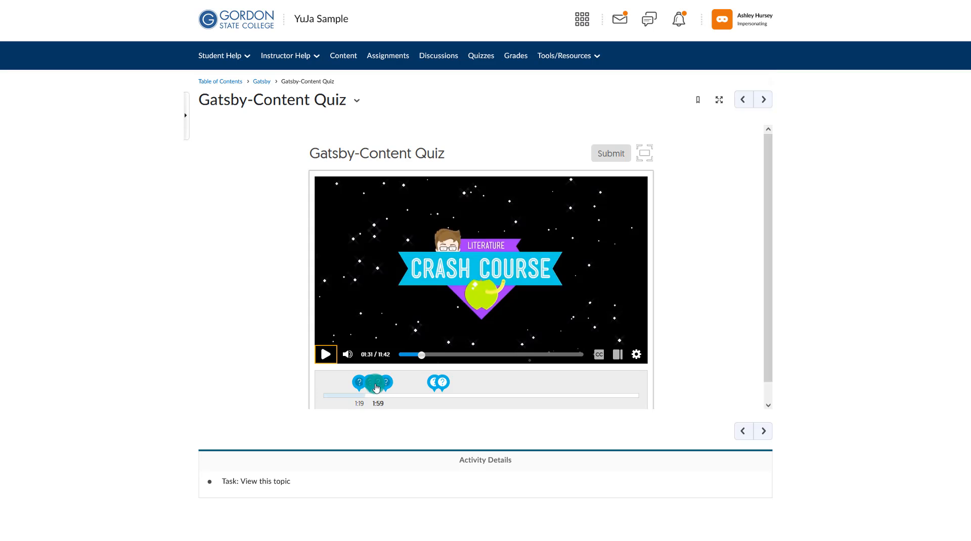
click(438, 376)
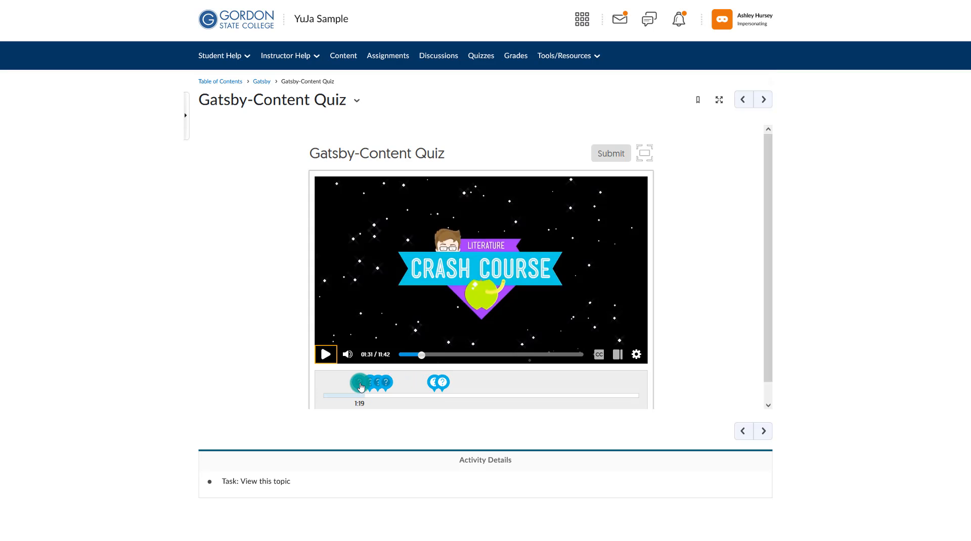
click(360, 385)
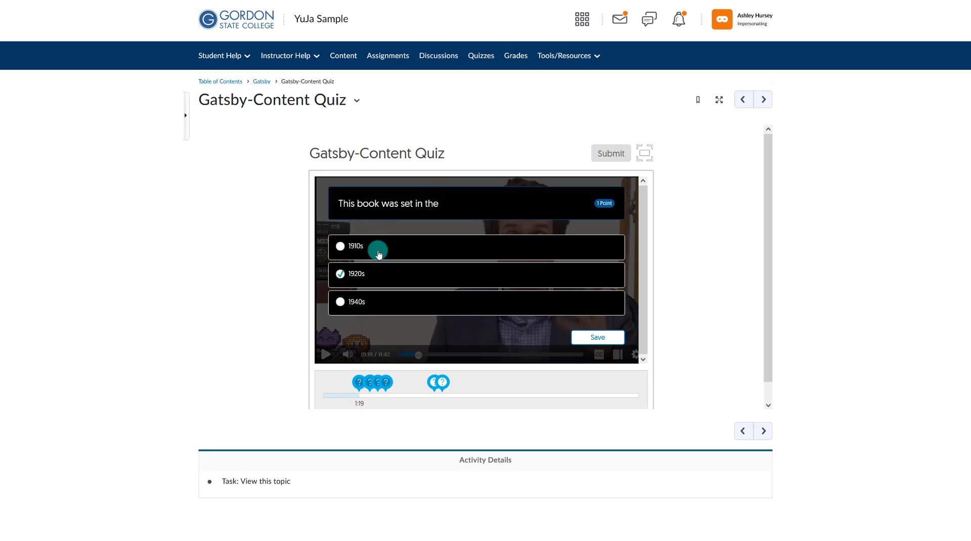
click(592, 334)
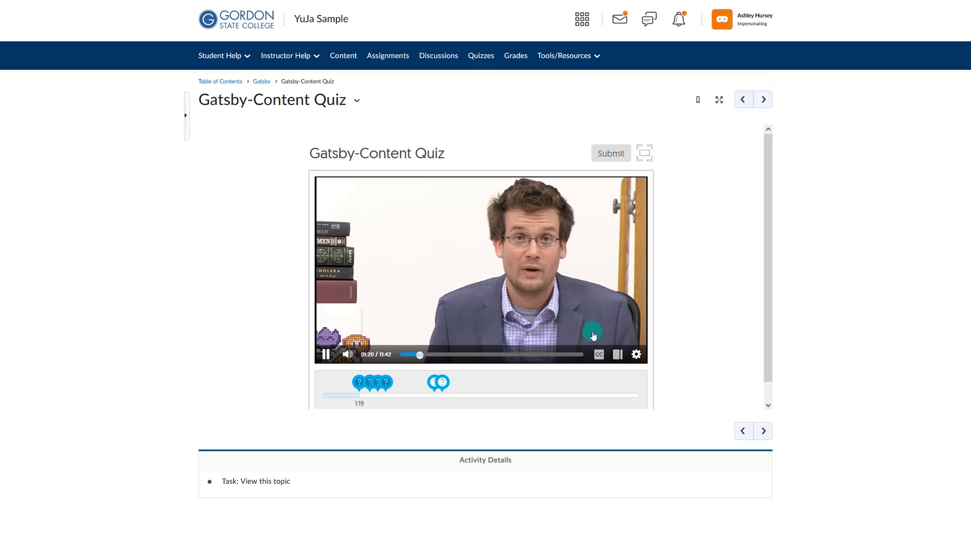
click(591, 334)
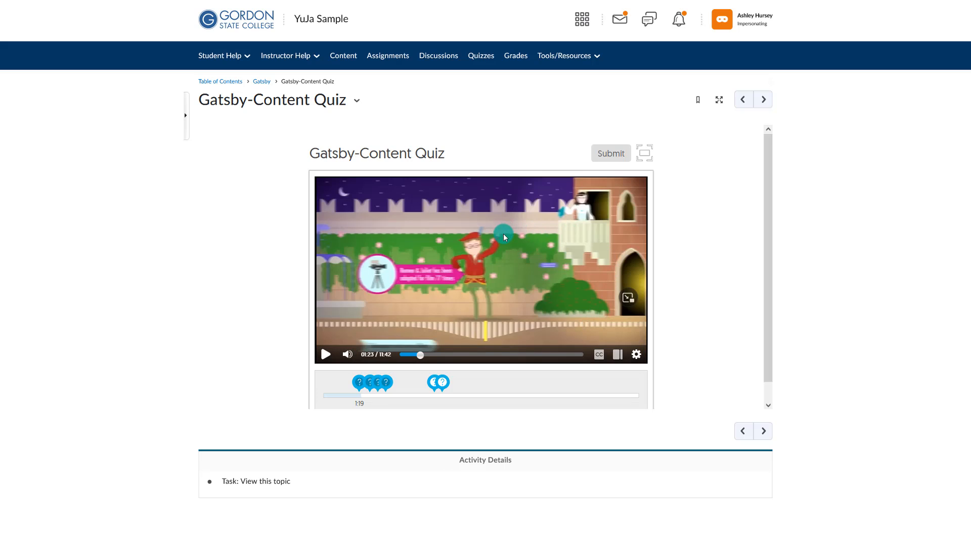
- Skip ahead to the remaining questions, answer the green-light question with "What he wants but cannot achieve because it isn't in reach.", and submit the quiz
click(404, 394)
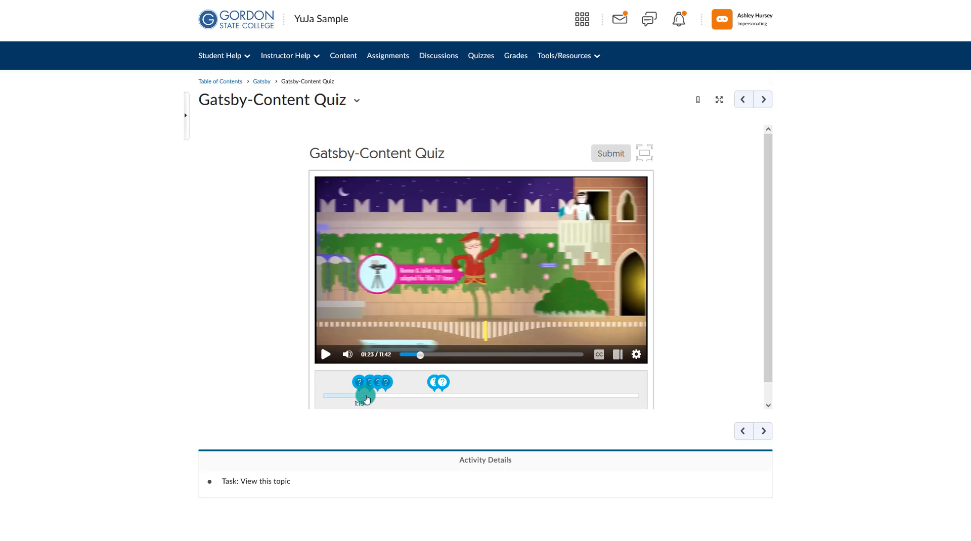
click(406, 396)
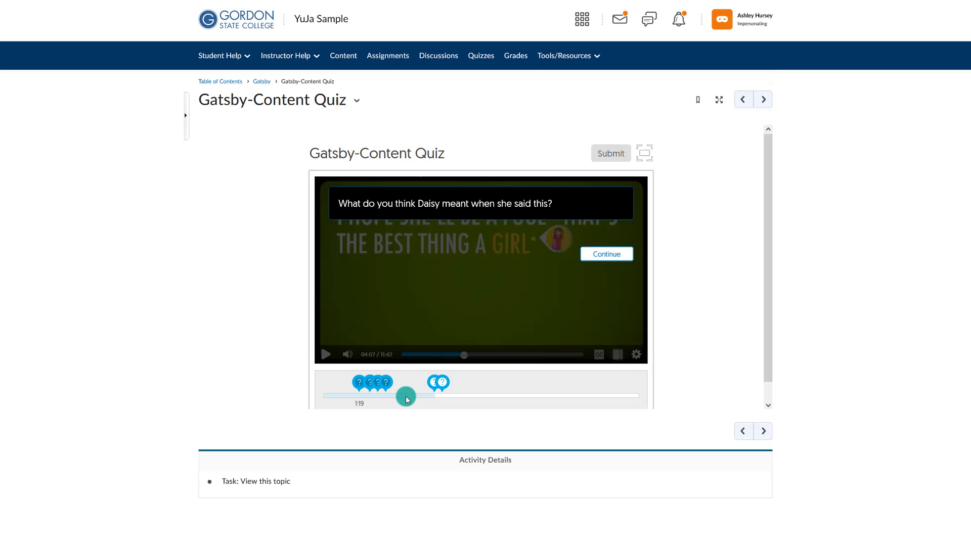
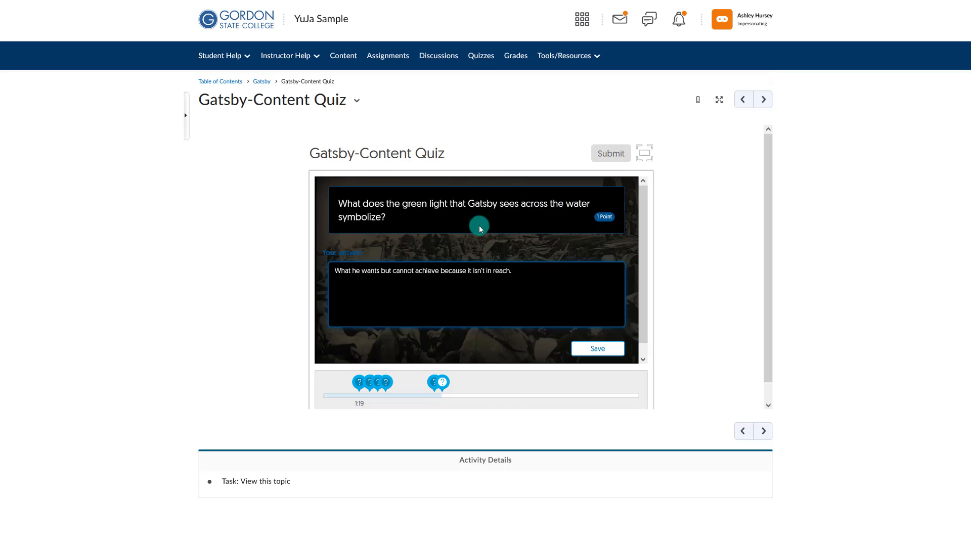
click(616, 355)
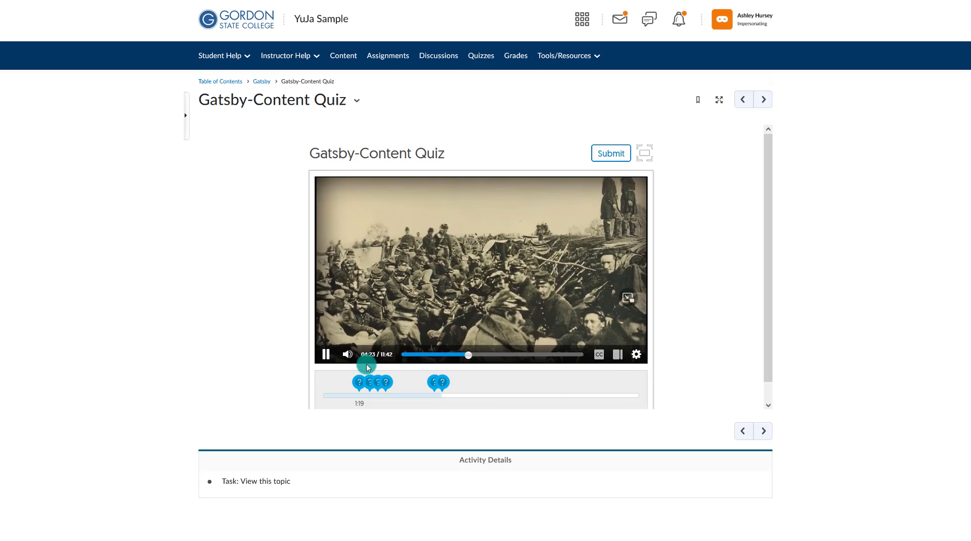
click(322, 356)
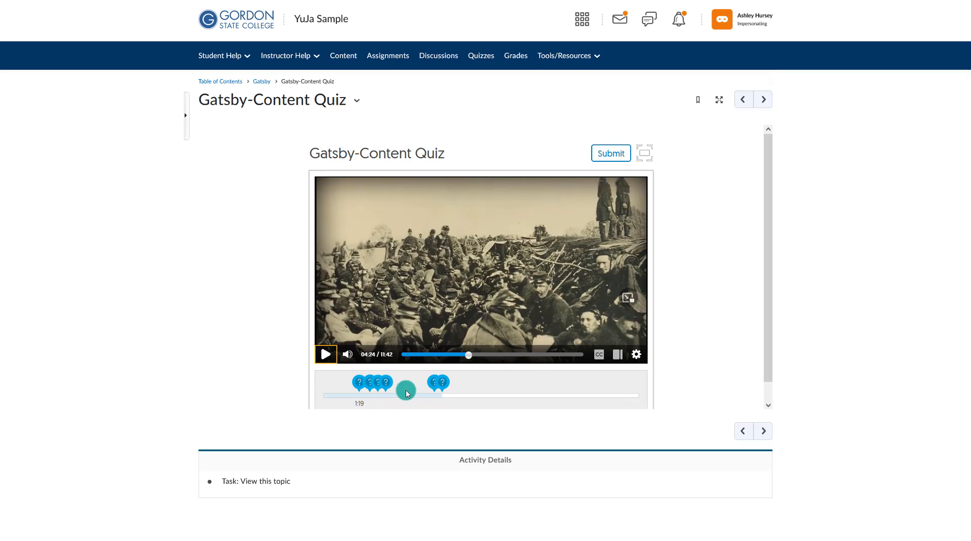
click(612, 160)
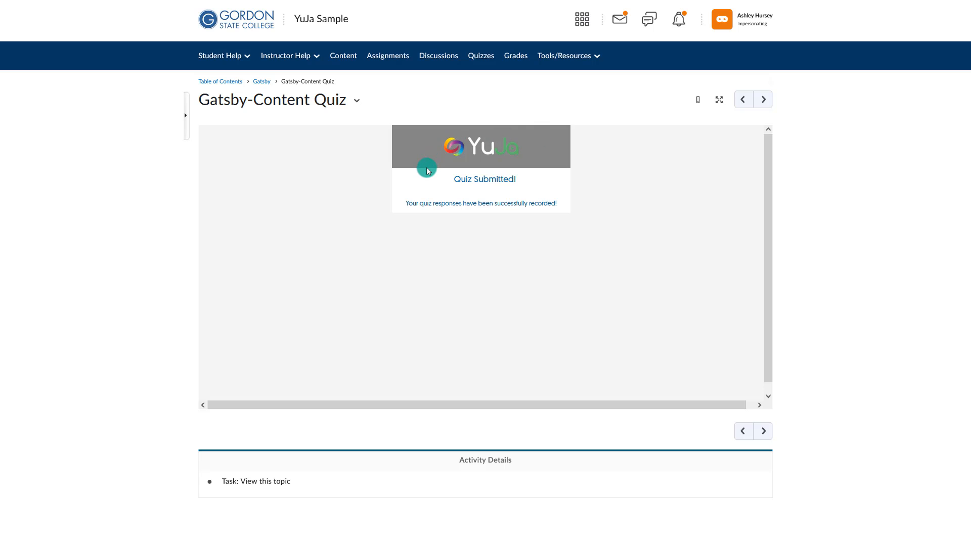
- Check the Gatsby-Content Quiz entry in the student's course grades
click(523, 60)
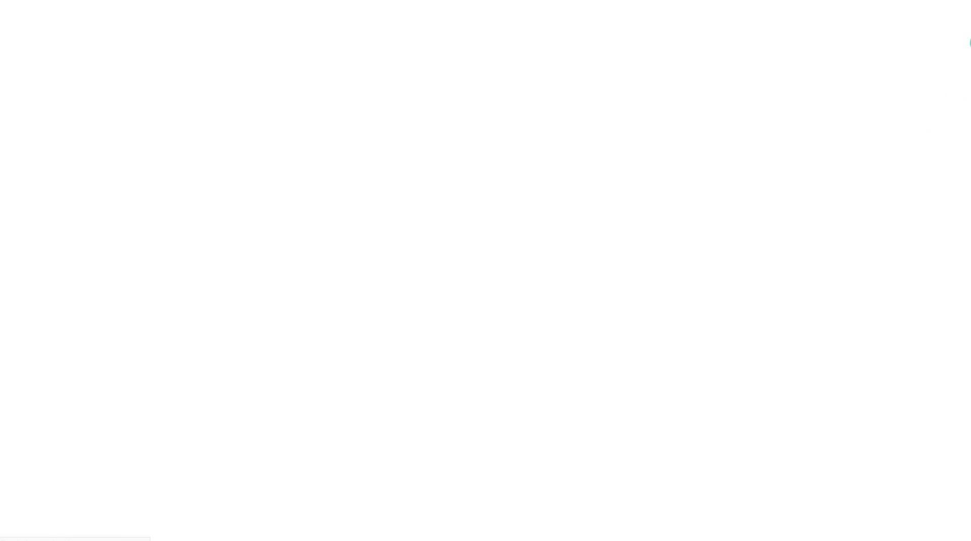
scroll(963, 210, down, 9)
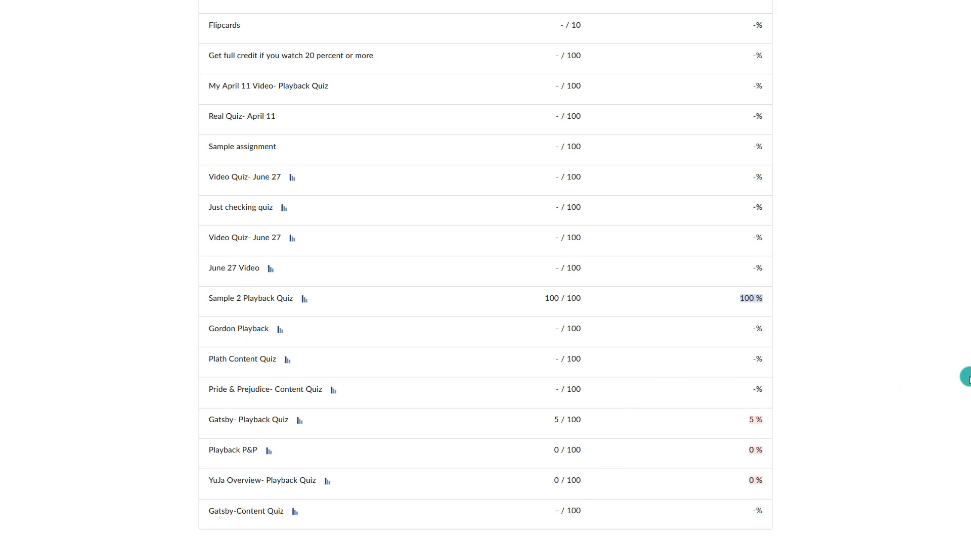
scroll(968, 377, up, 10)
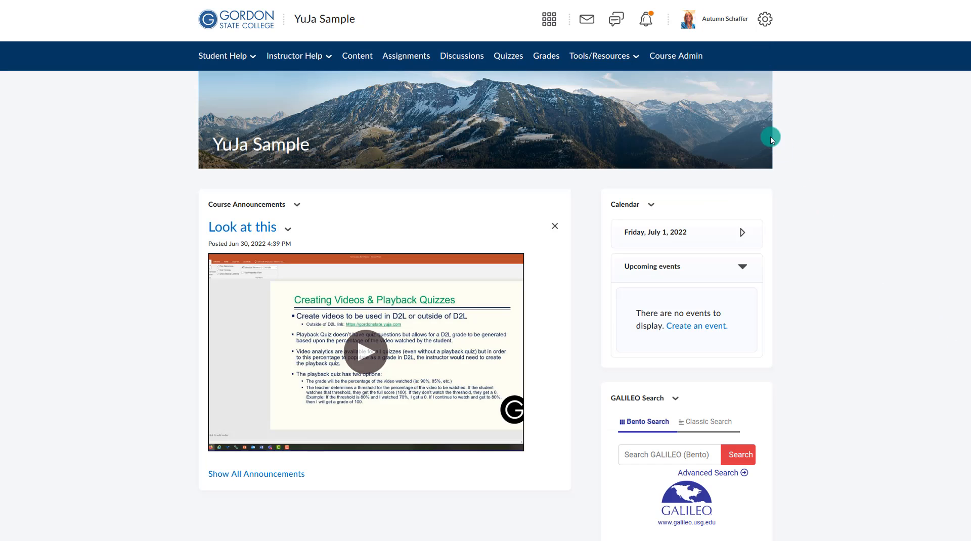
- From the instructor's YuJa Sample course, open the Grade Book in the YuJa Media Library's Usage & Analytics
click(615, 56)
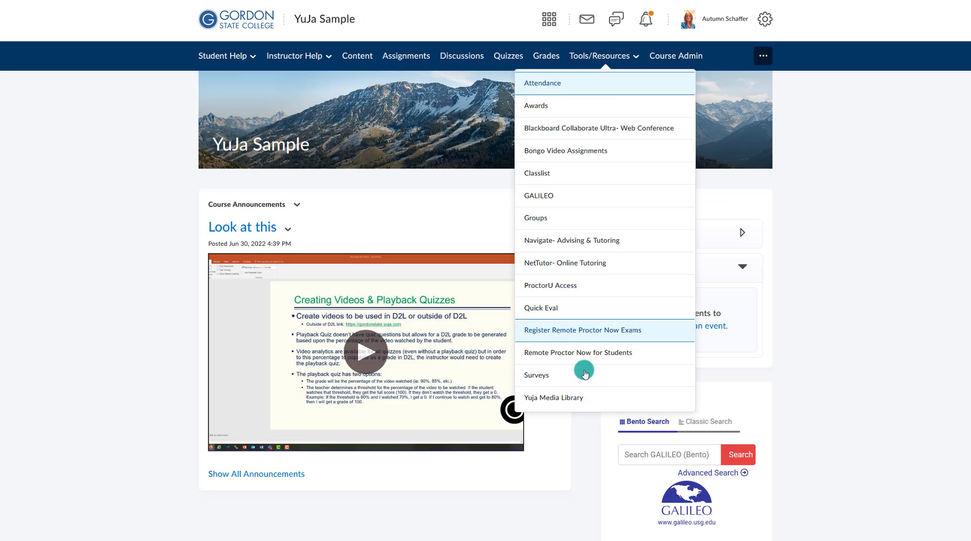
click(577, 402)
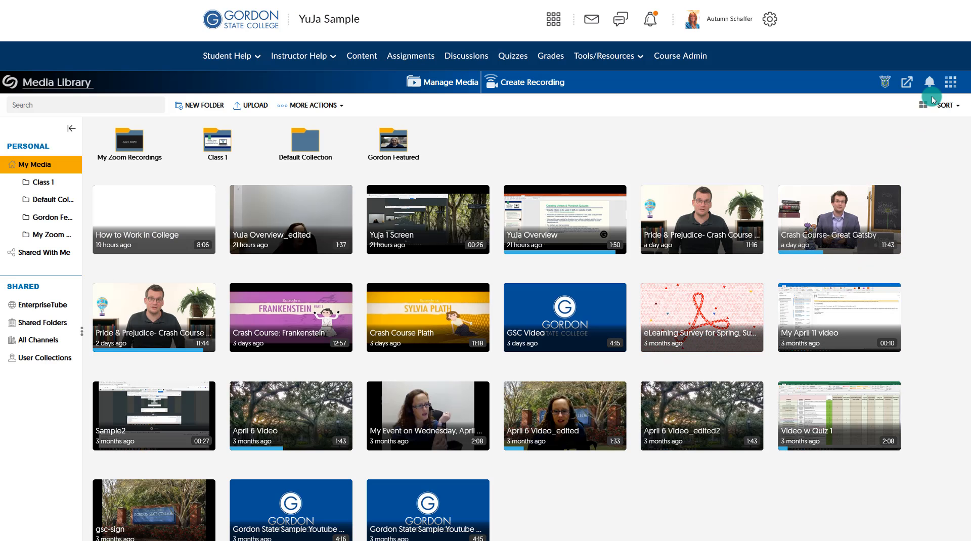
click(950, 86)
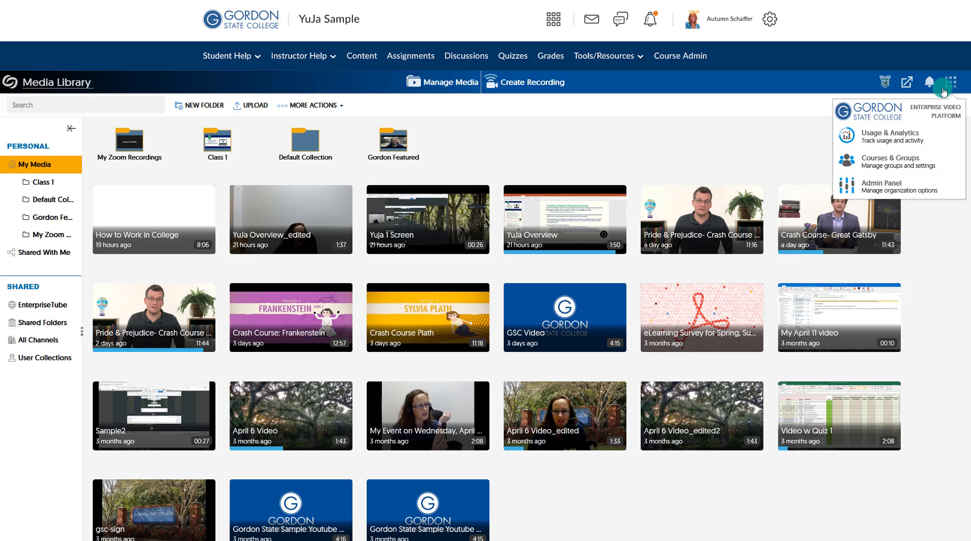
click(900, 136)
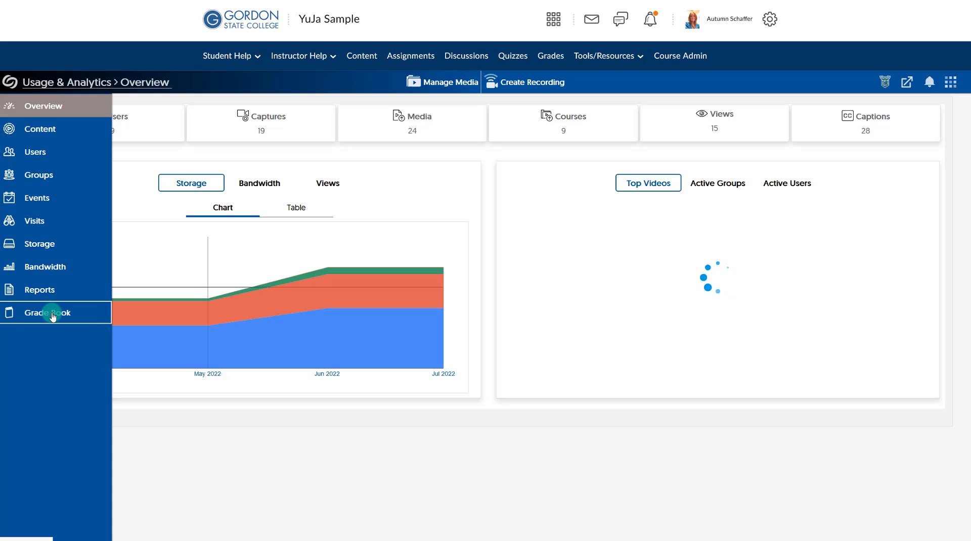
click(52, 314)
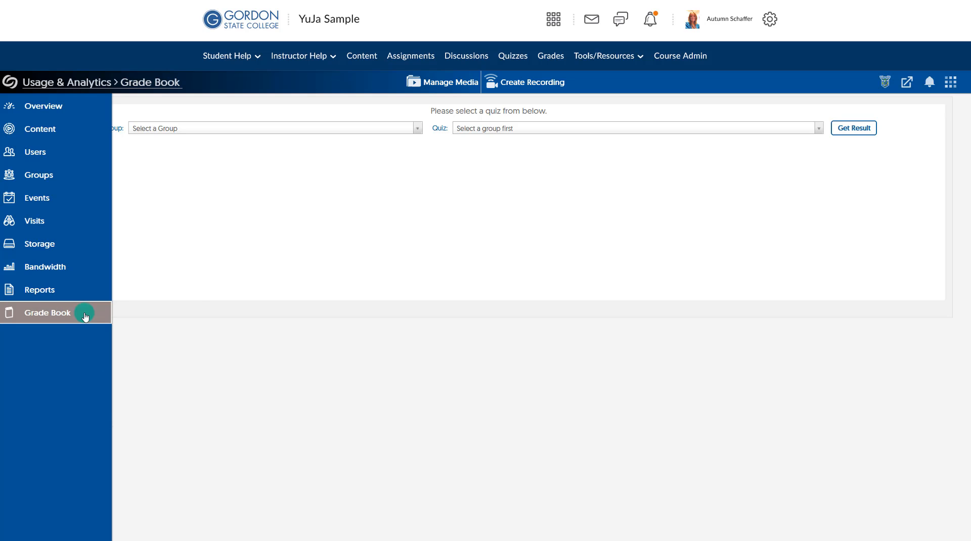
- Get the Gatsby-Content Quiz results for the group "YuJa Sample - Apr 2022 - YuJa Sample"
click(177, 129)
scroll(183, 232, down, 1)
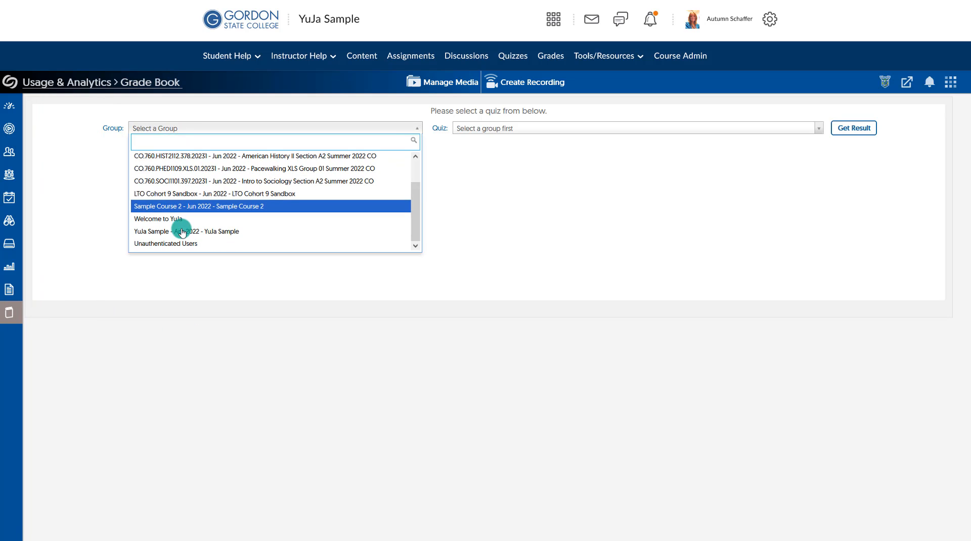
click(182, 231)
click(479, 129)
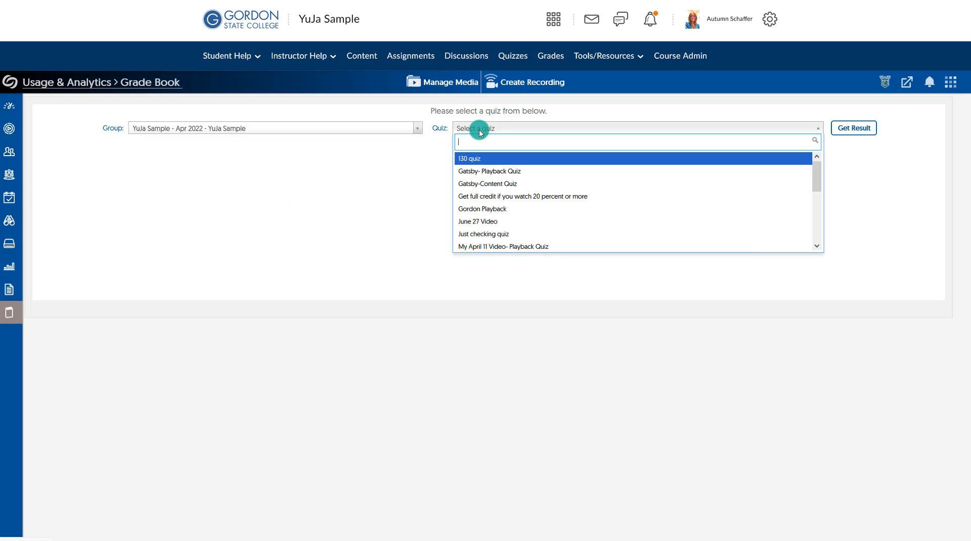
click(479, 186)
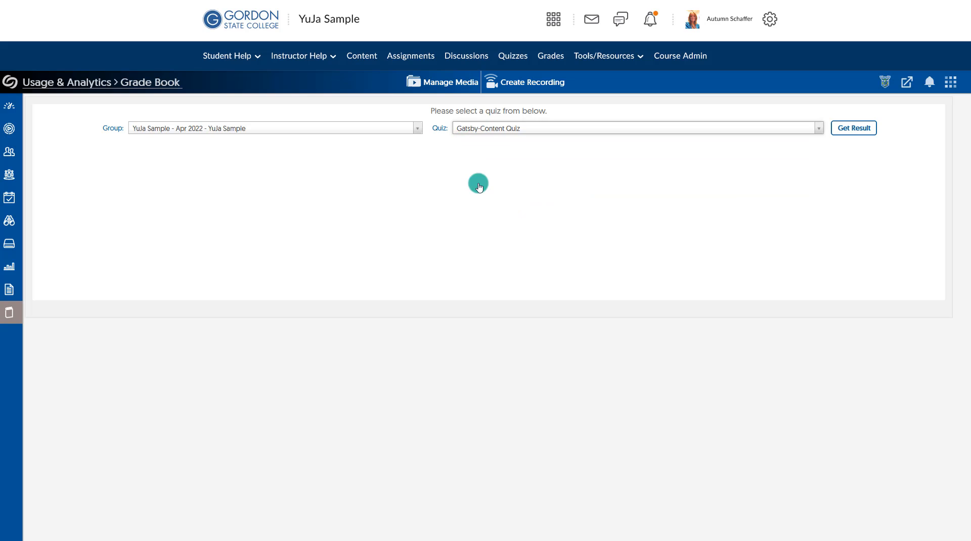
click(849, 131)
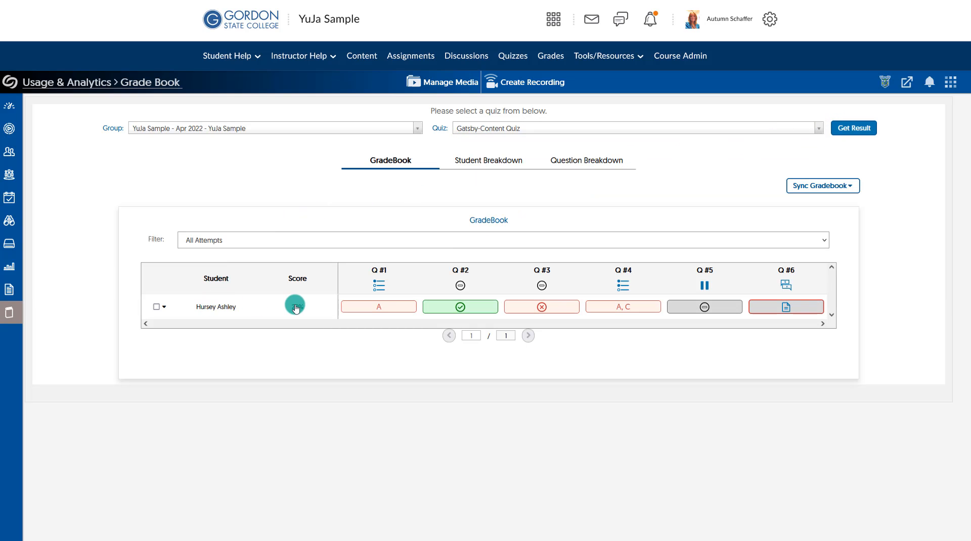
- Examine the student's question-by-question answers and expand the row to view the individual attempt
scroll(296, 307, down, 1)
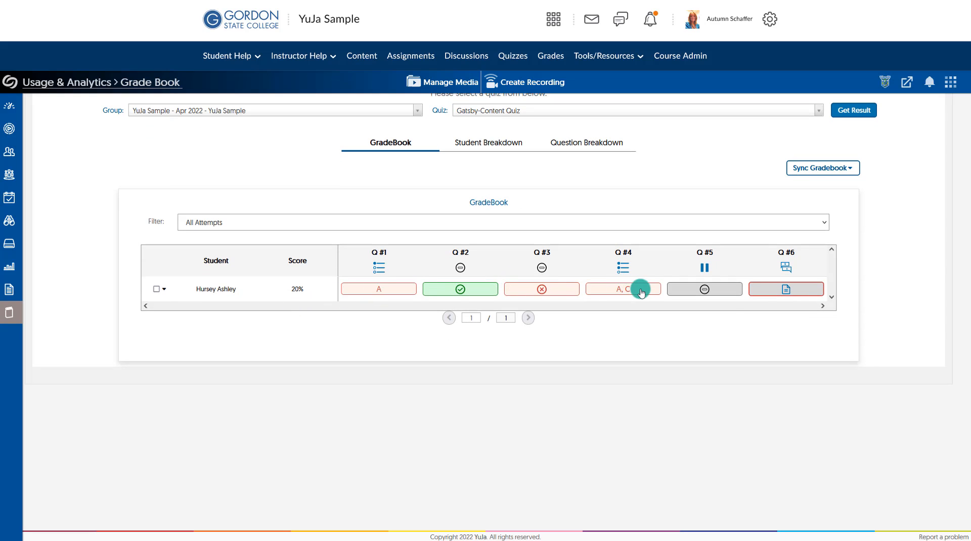
mouse_move(450, 291)
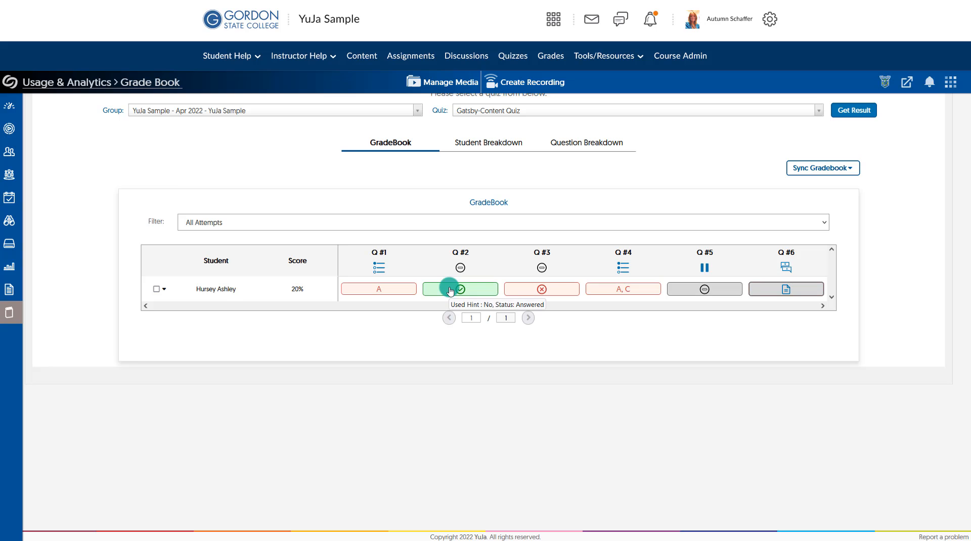
click(389, 295)
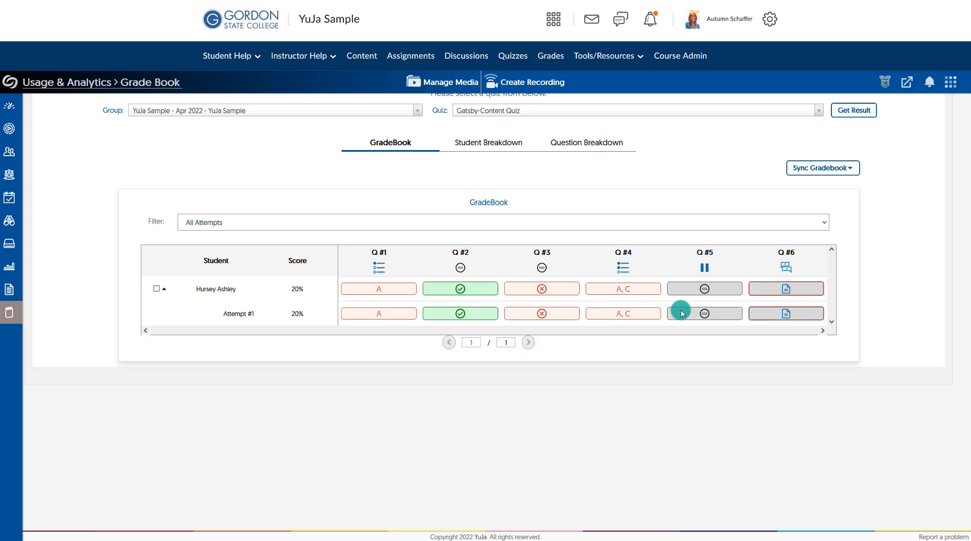
mouse_move(683, 314)
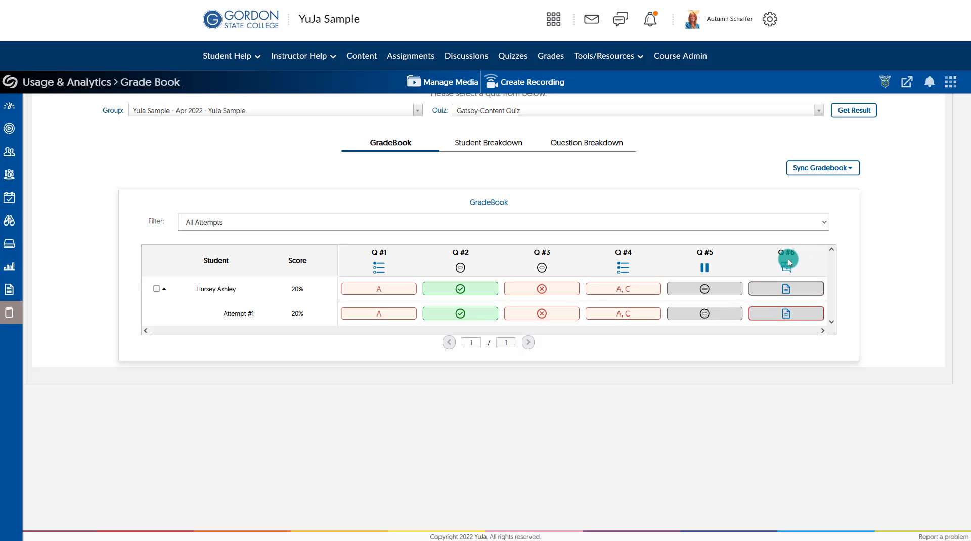
- Grade the student's written answer to question 6 in Attempt #1 as Correct and save the grade
click(786, 317)
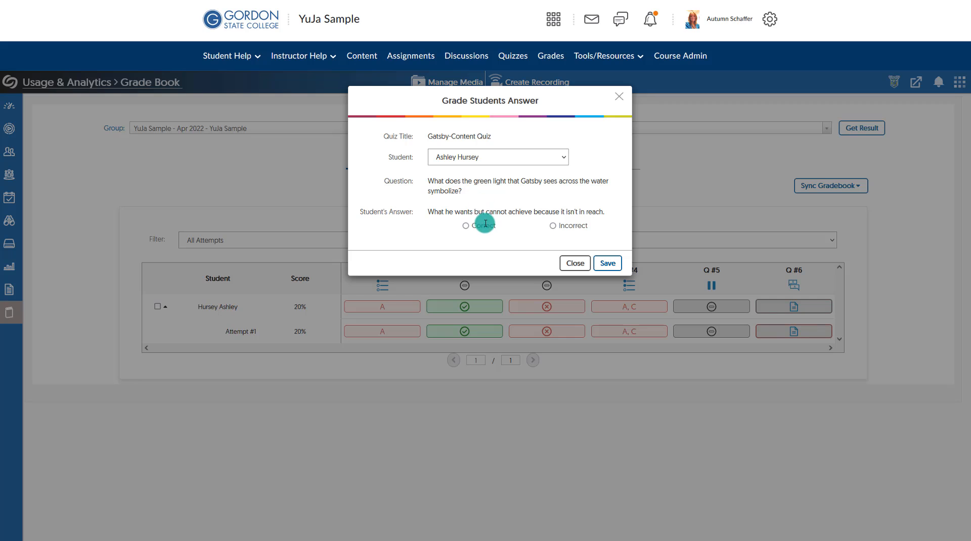
click(466, 226)
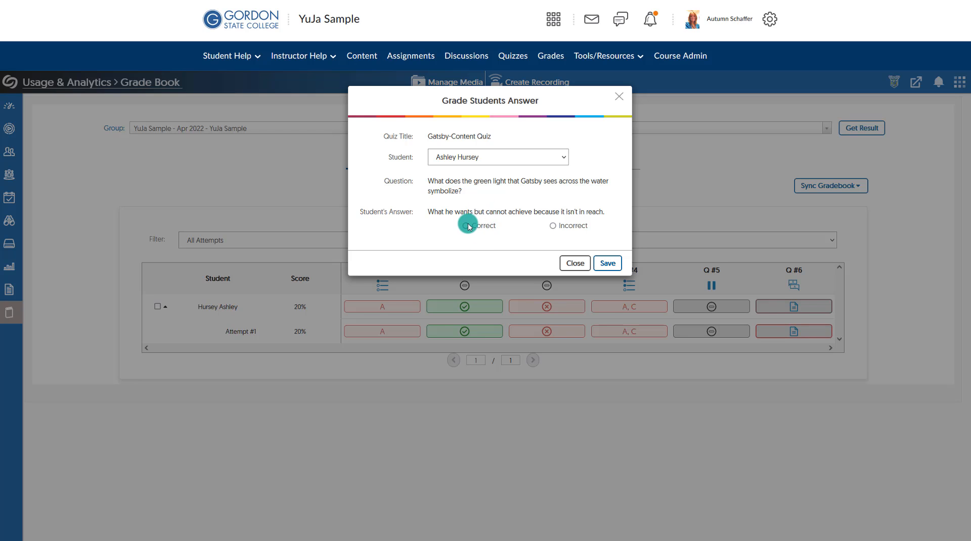
click(607, 263)
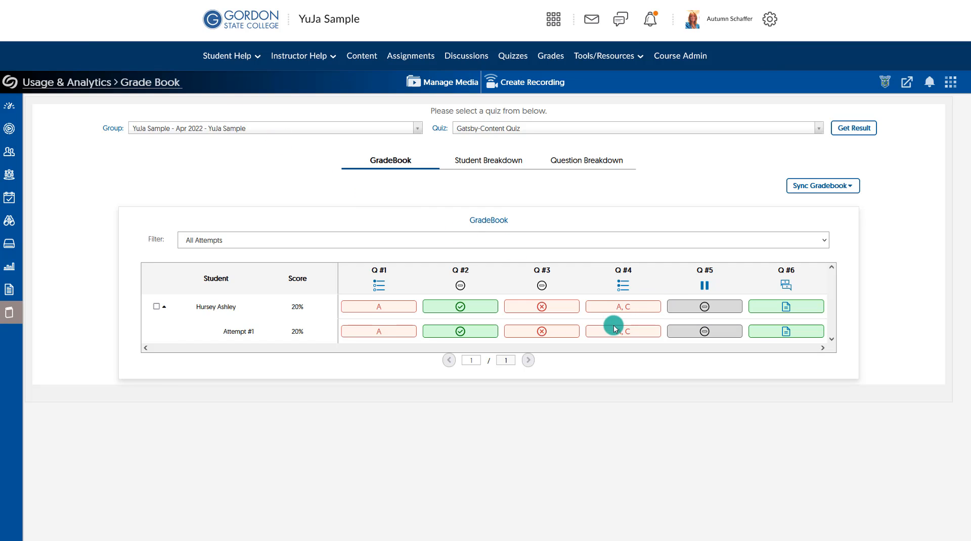
- Reopen the grading dialog for question 6, look through the other class members' answers, and close it without saving
click(772, 332)
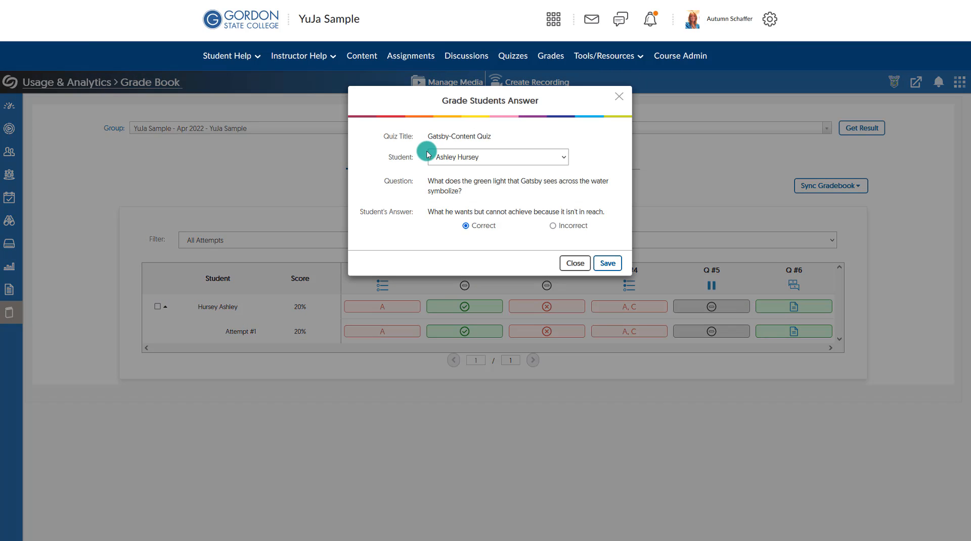
click(442, 155)
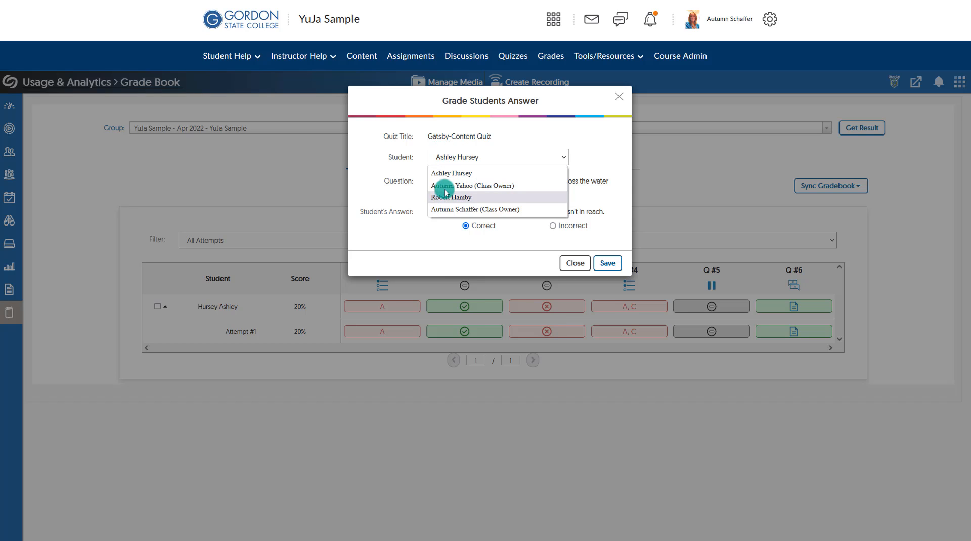
click(443, 184)
click(460, 156)
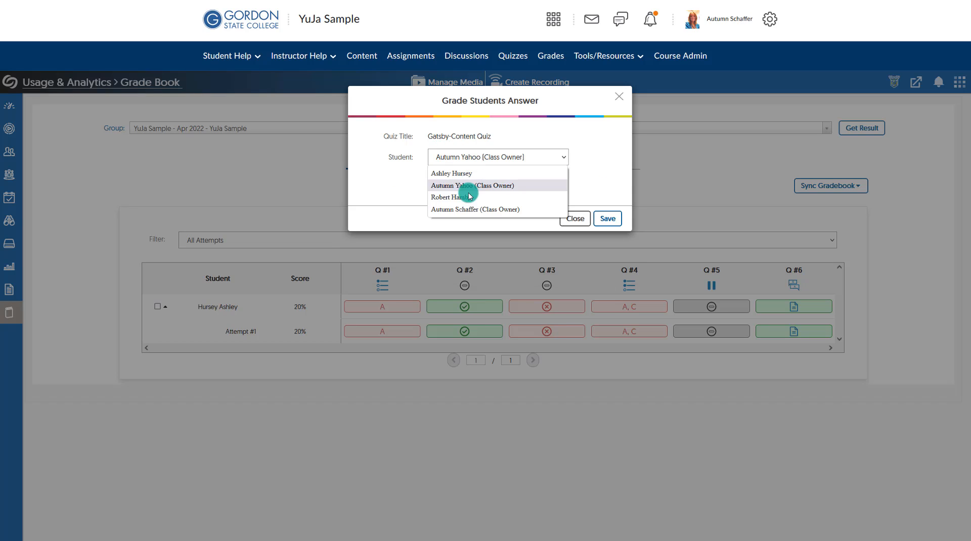
click(466, 199)
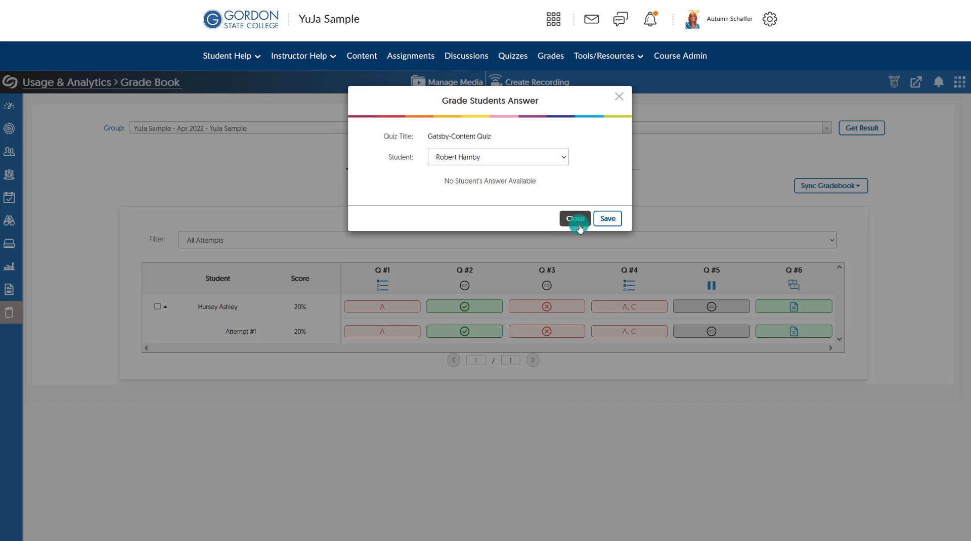
click(577, 218)
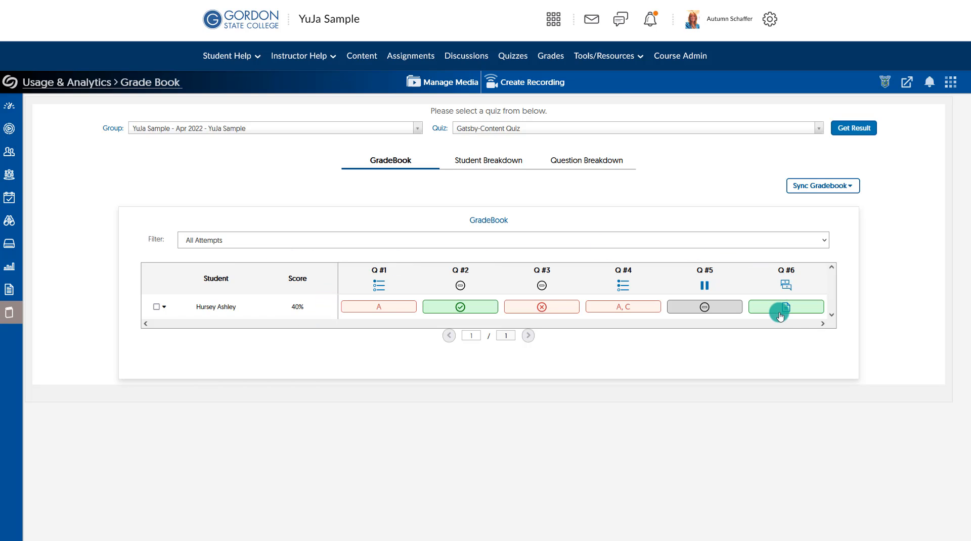
- Select the student's row and run the On-Demand LMS Student Gradebook Sync, confirming the override of manually changed grades
mouse_move(780, 315)
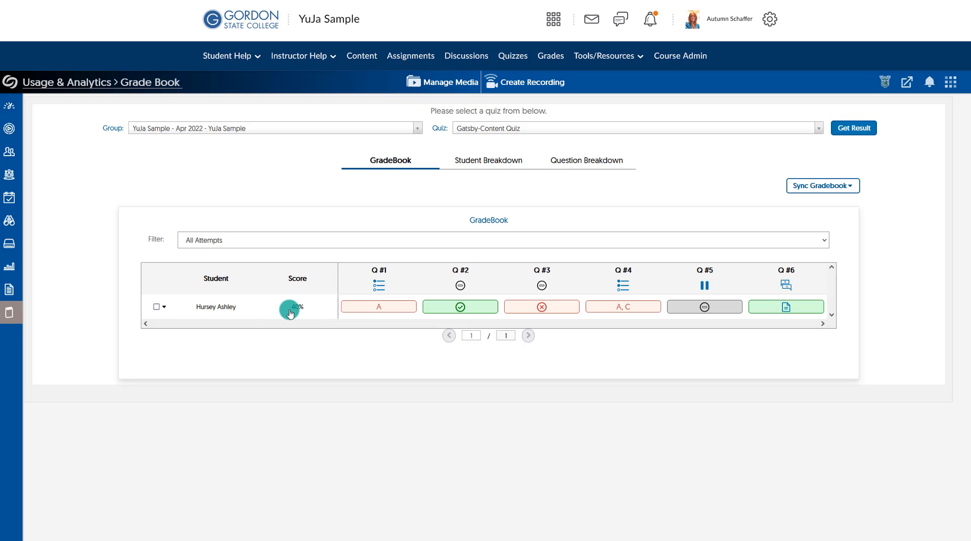
click(156, 307)
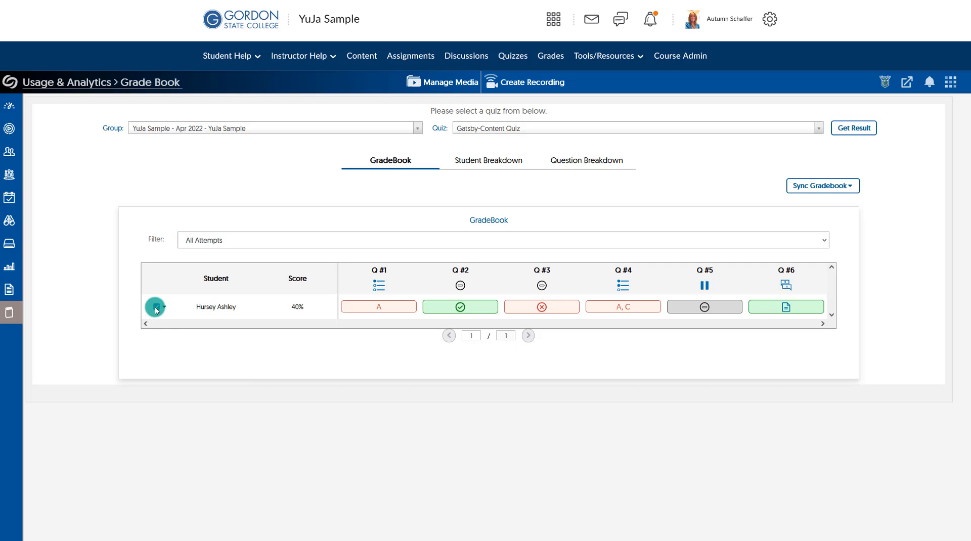
click(798, 191)
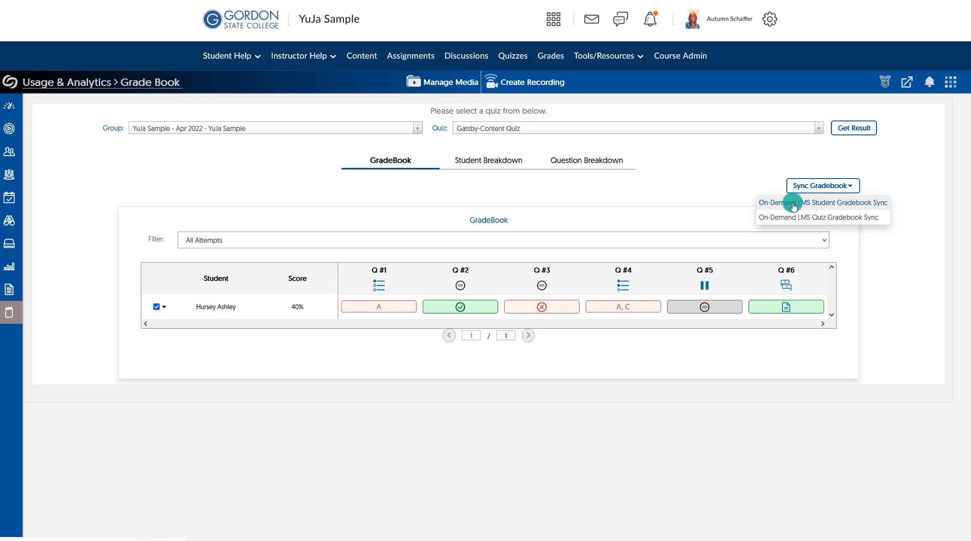
click(794, 205)
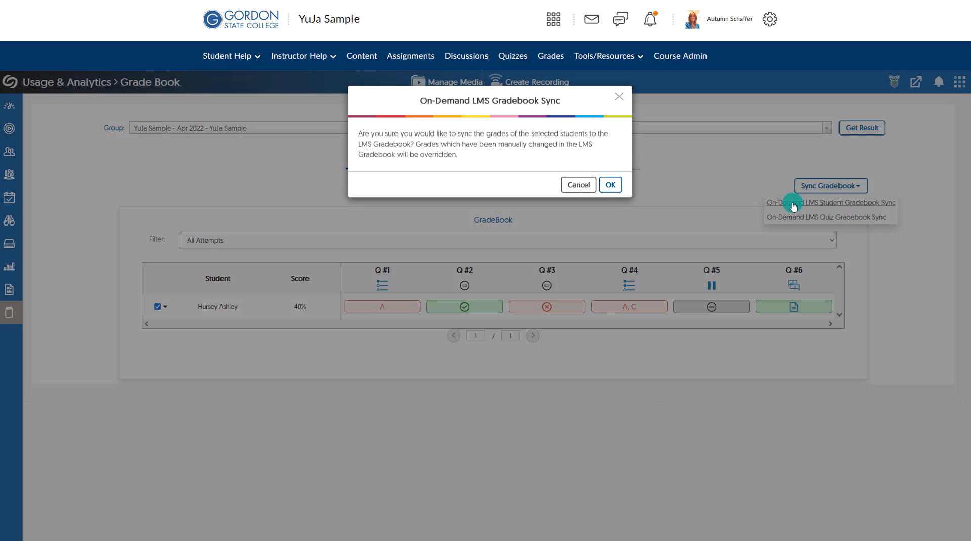
click(610, 187)
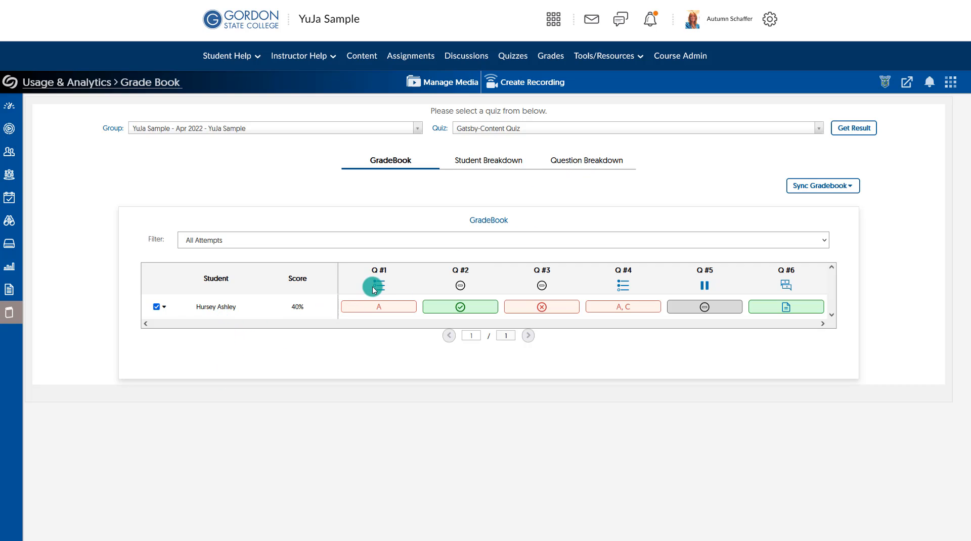
- Review the Student Breakdown and Question Breakdown charts, and check the student's Gatsby-Content Quiz score in the course's Enter Grades sheet
click(464, 164)
mouse_move(260, 292)
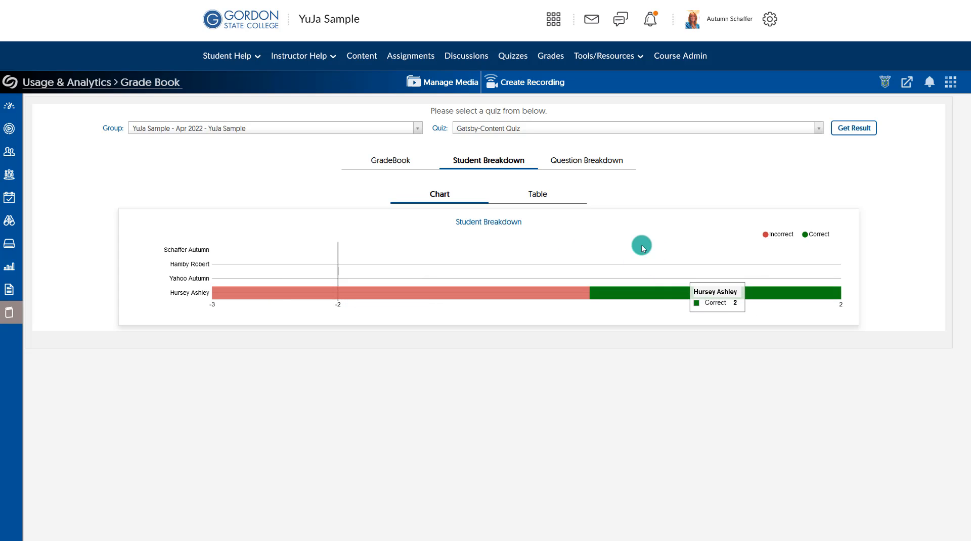
click(587, 171)
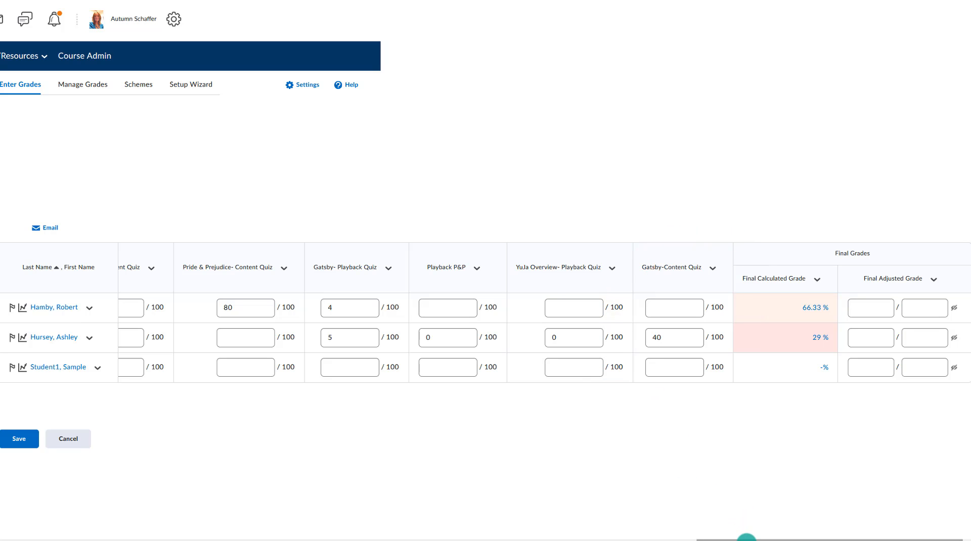
drag(747, 537, 64, 537)
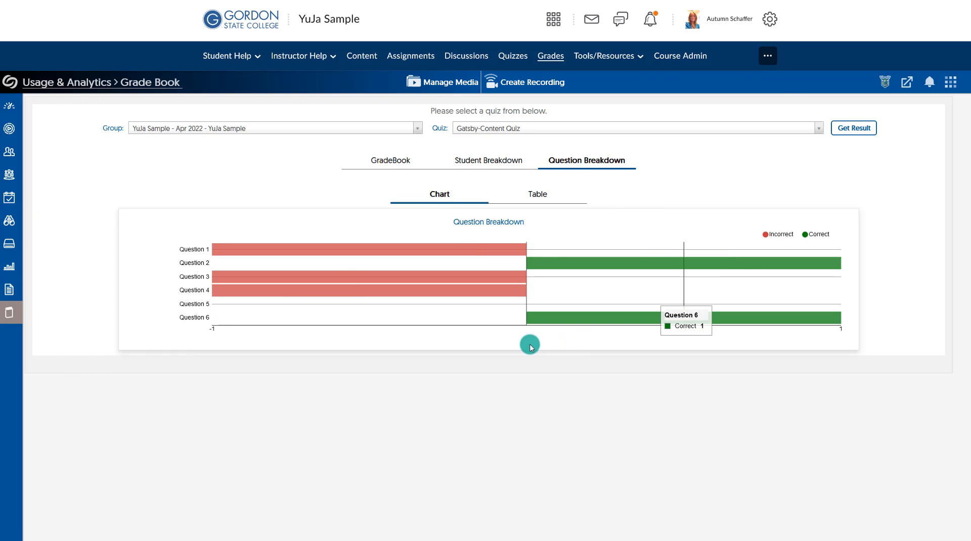
click(949, 83)
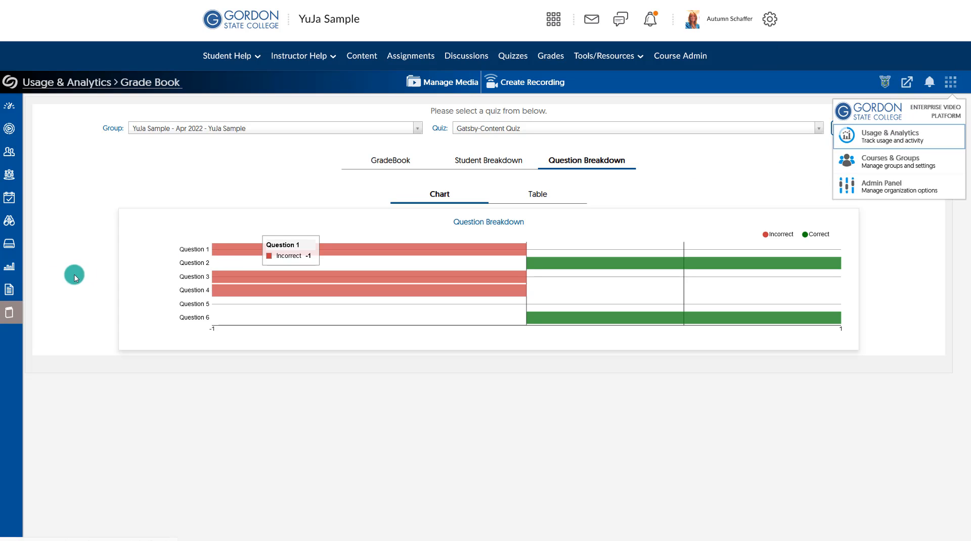
mouse_move(10, 319)
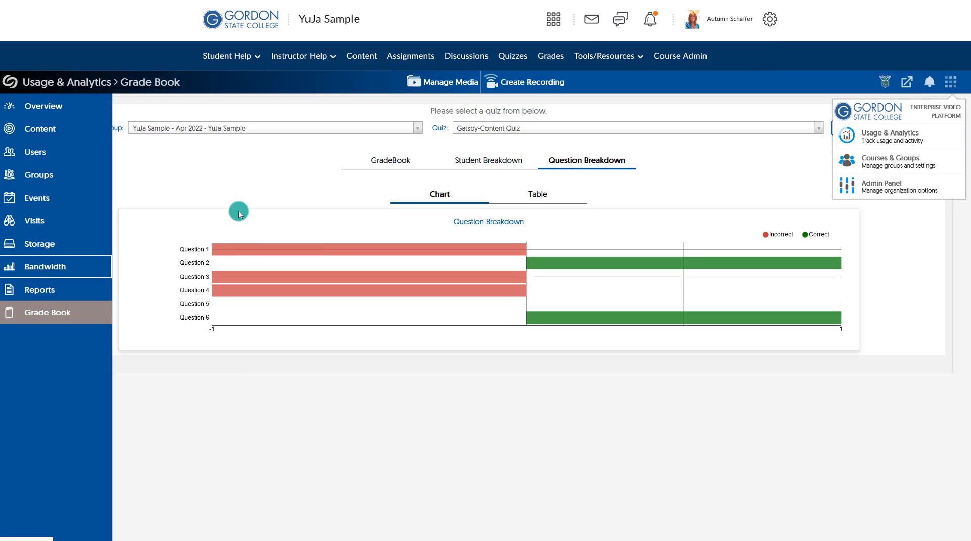
- In the Media Library, view the analytics of the video "Crash Course- Great Gatsby" and open its full usage analytics
click(424, 86)
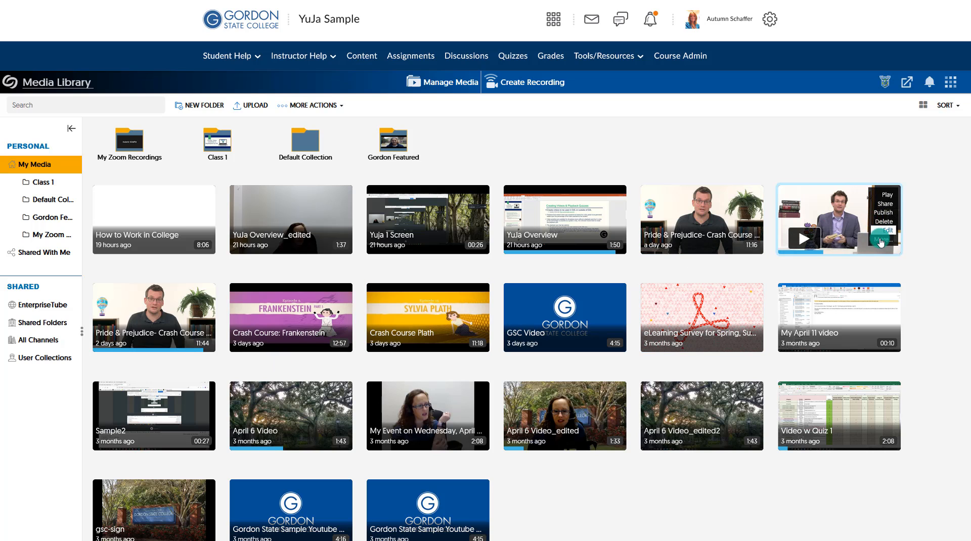
click(883, 241)
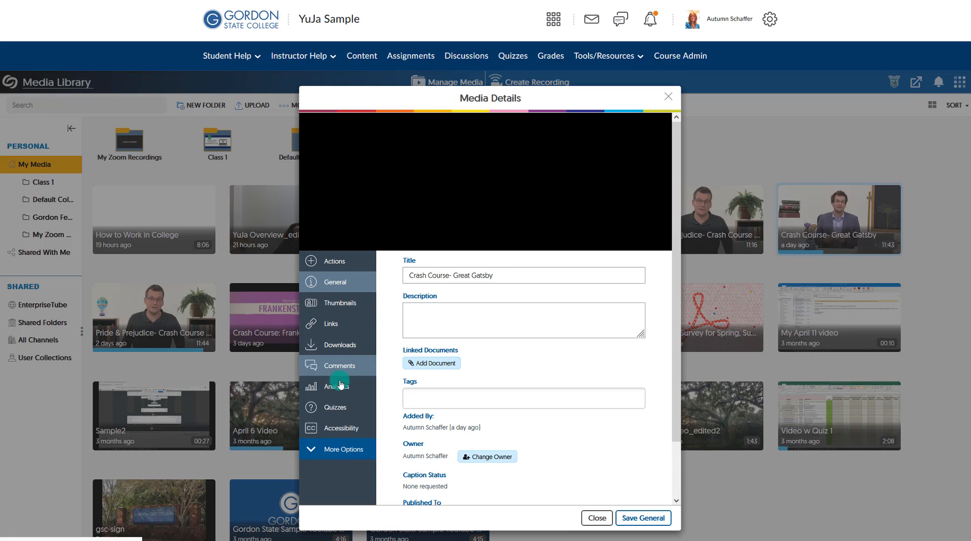
click(337, 388)
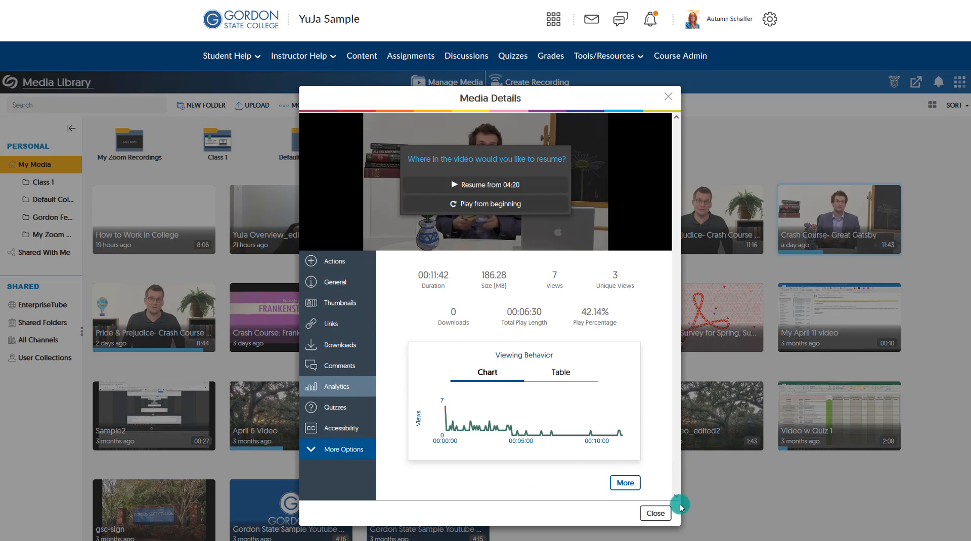
click(627, 485)
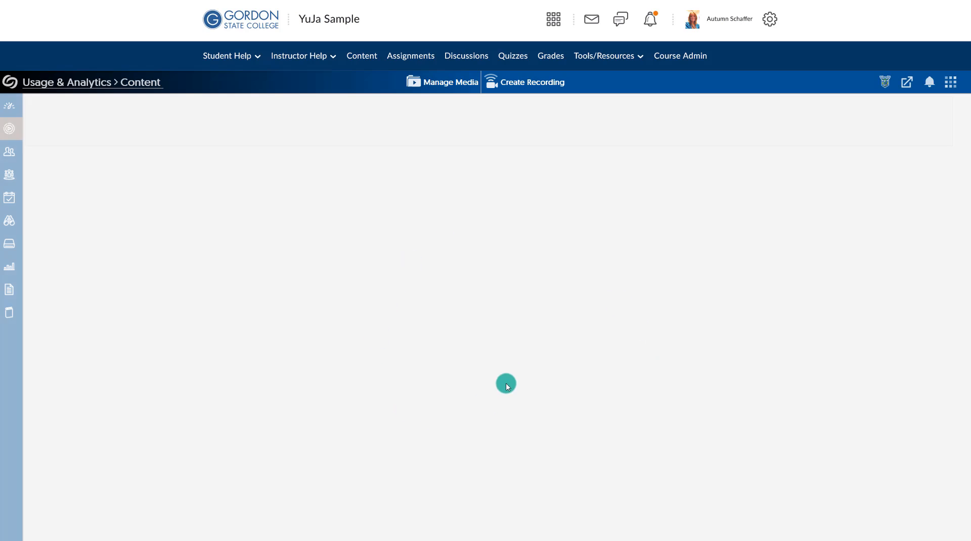